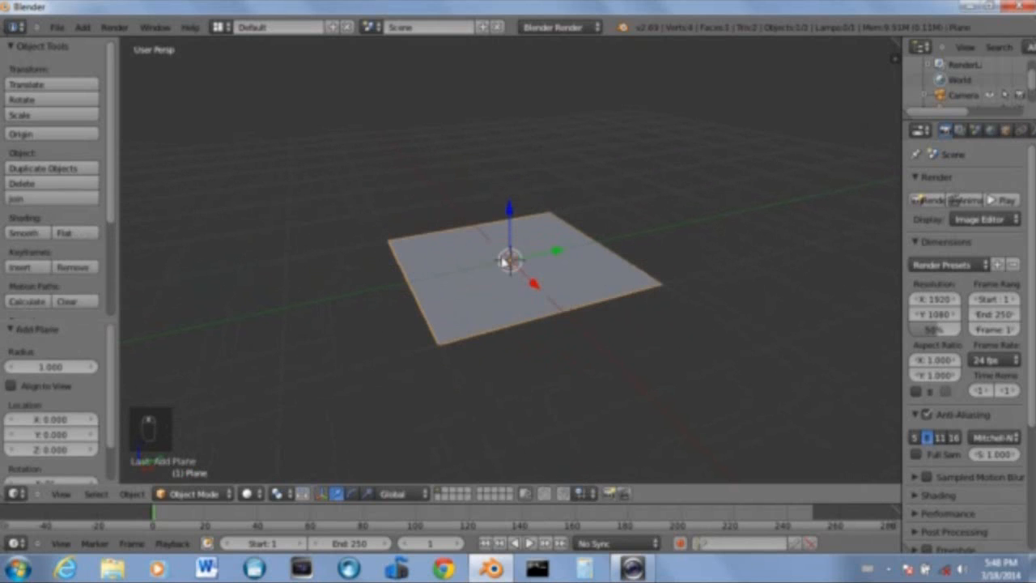
Add a UV sphere mesh to the scene
mouse_move(430, 212)
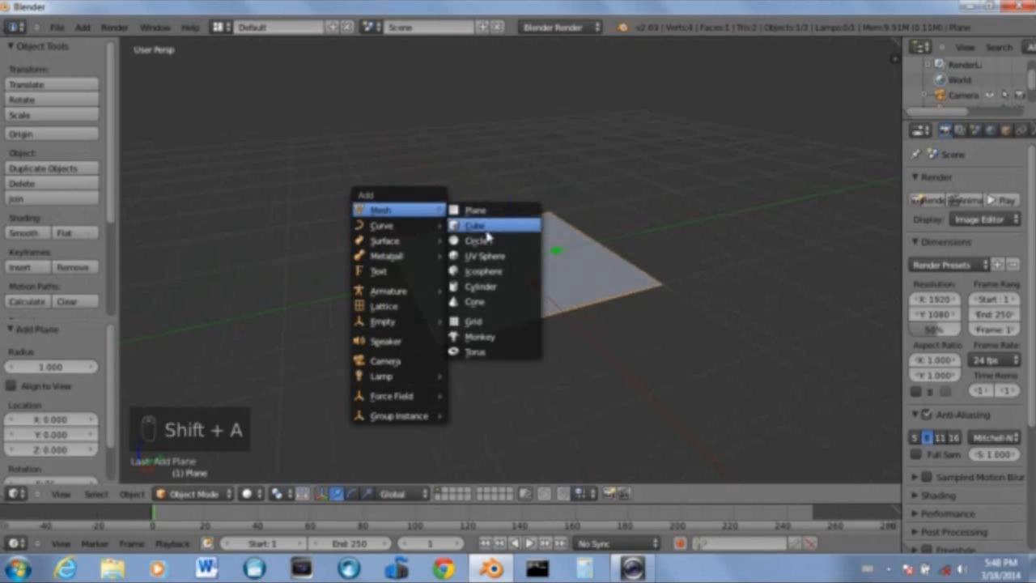
left_click(488, 258)
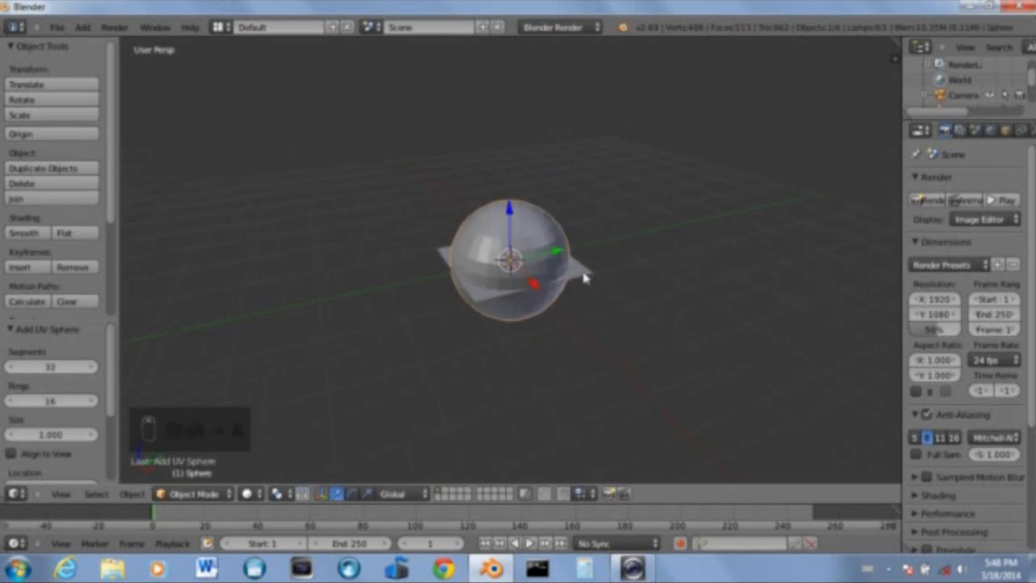
Set the sphere's Z location to 1 so it sits above the plane
middle_click_drag(648, 305, 495, 283, "shift")
scroll(465, 281, "up", 2)
middle_click_drag(400, 277, 560, 298, "shift")
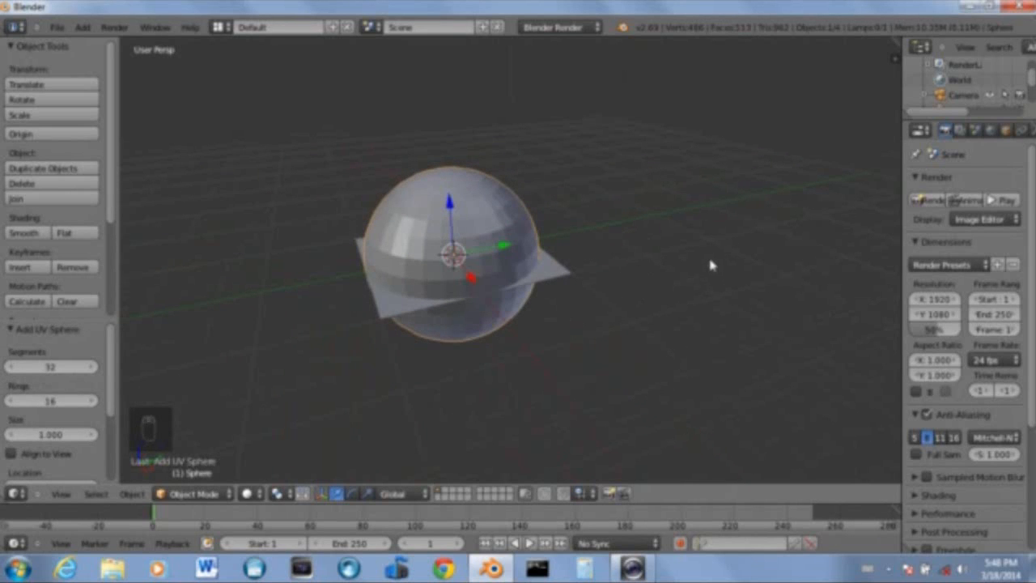
key("n")
scroll(815, 290, "down", 6)
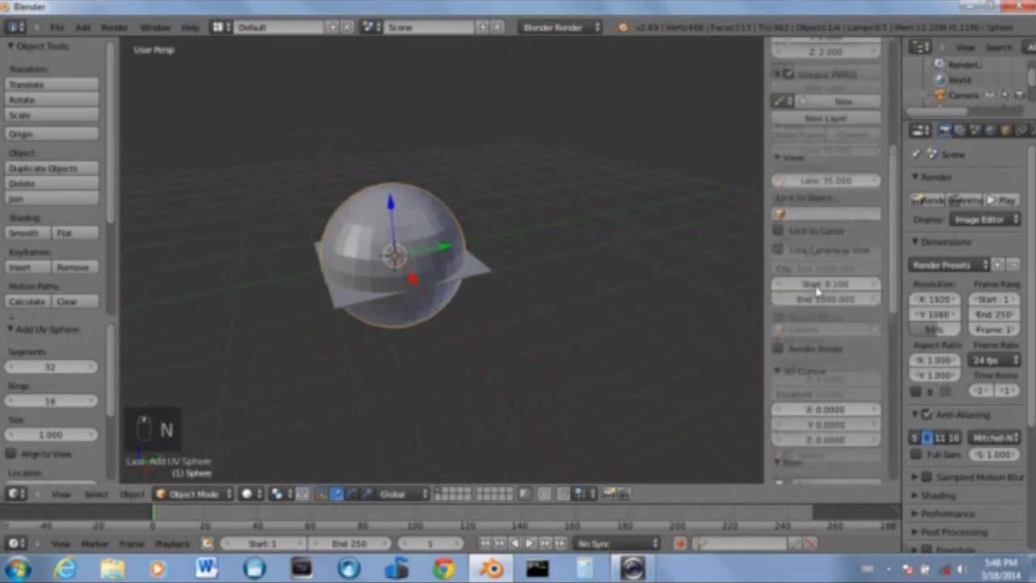
scroll(816, 290, "up", 5)
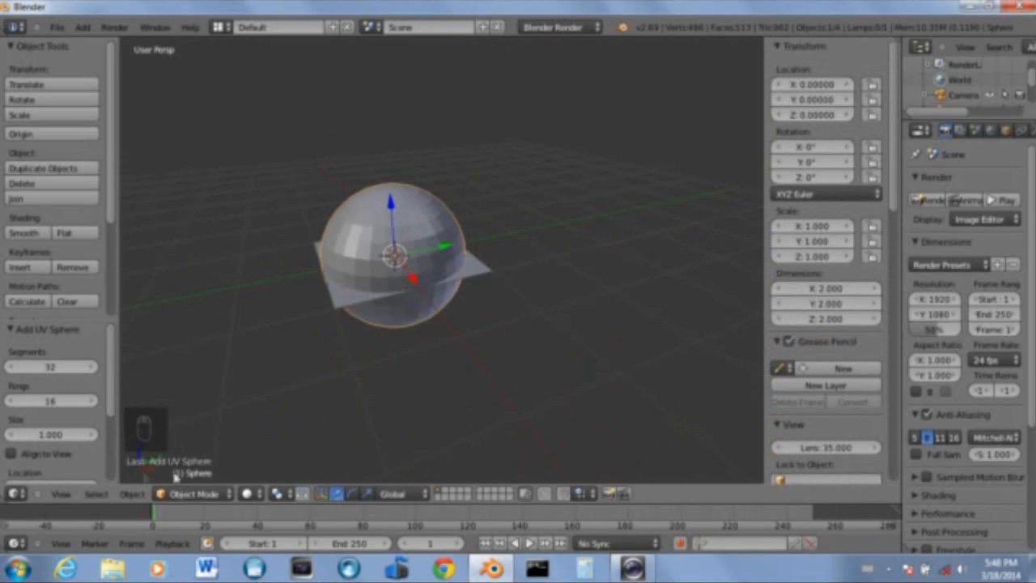
left_click(814, 115)
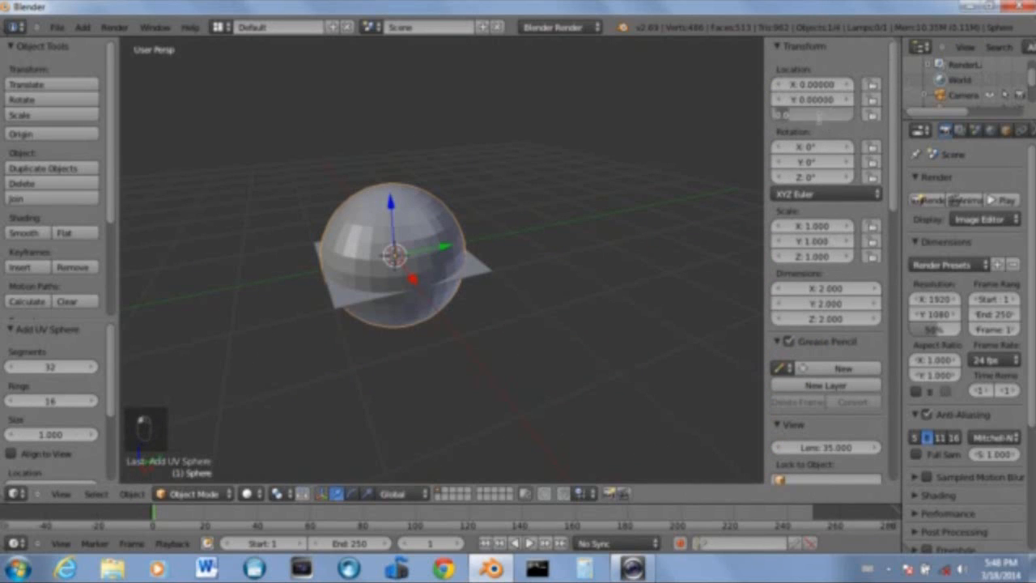
key("Return")
Examine from a right orthographic view whether the sphere rests on the plane
scroll(429, 294, "up", 2)
middle_click_drag(431, 293, 409, 280)
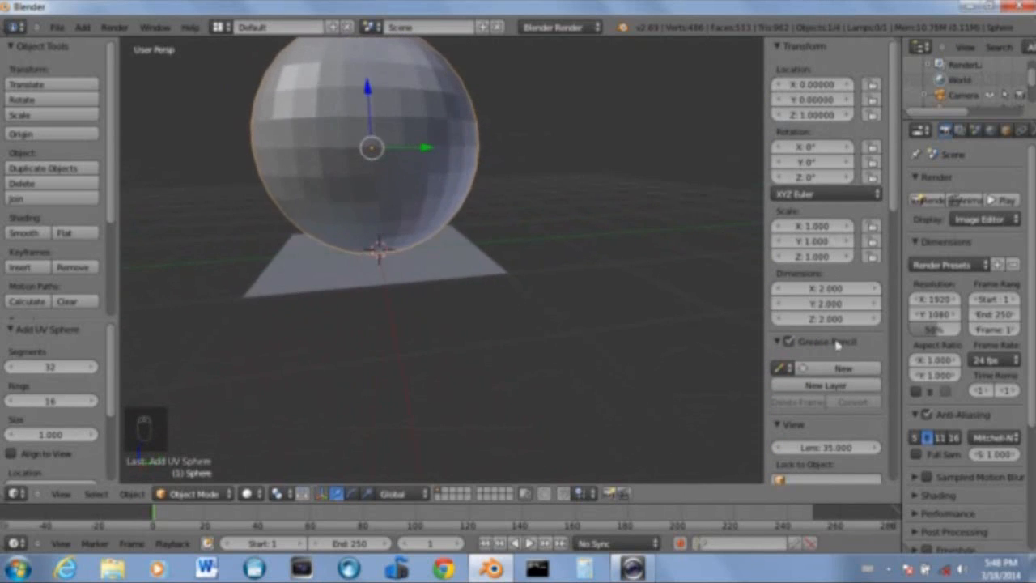
key("n")
scroll(558, 377, "up", 4)
right_click(546, 360)
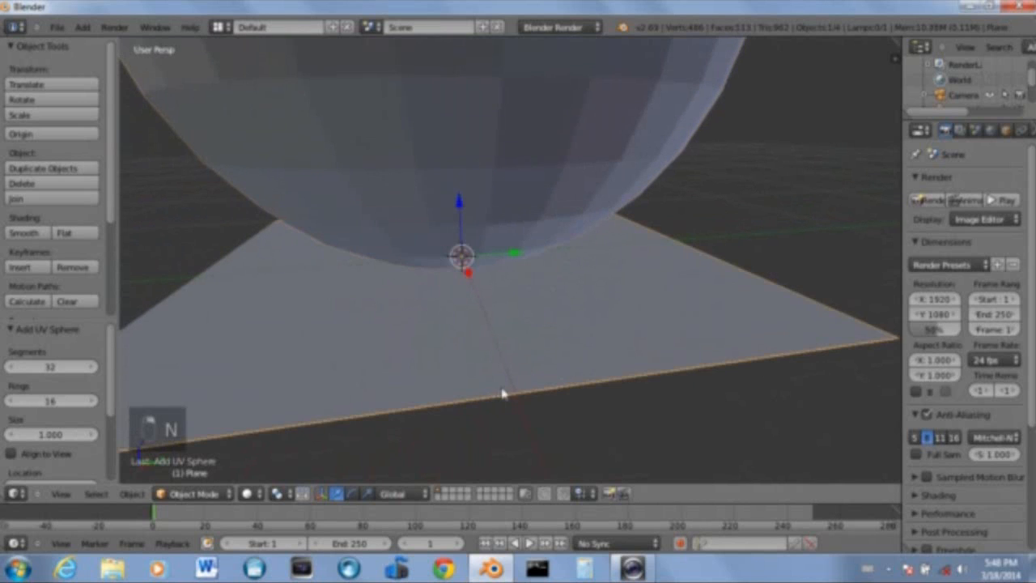
scroll(455, 417, "down", 6)
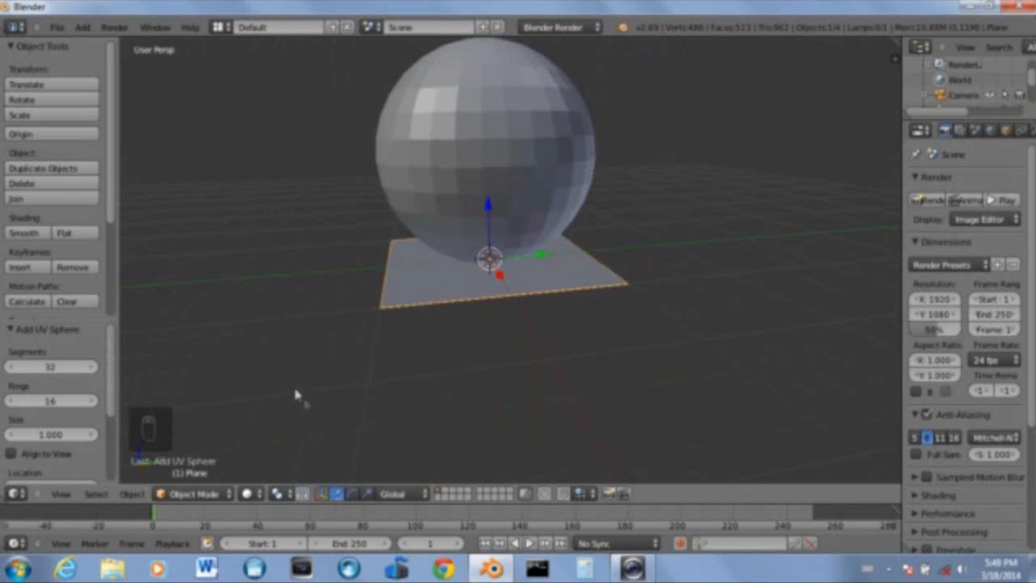
key("KP_5")
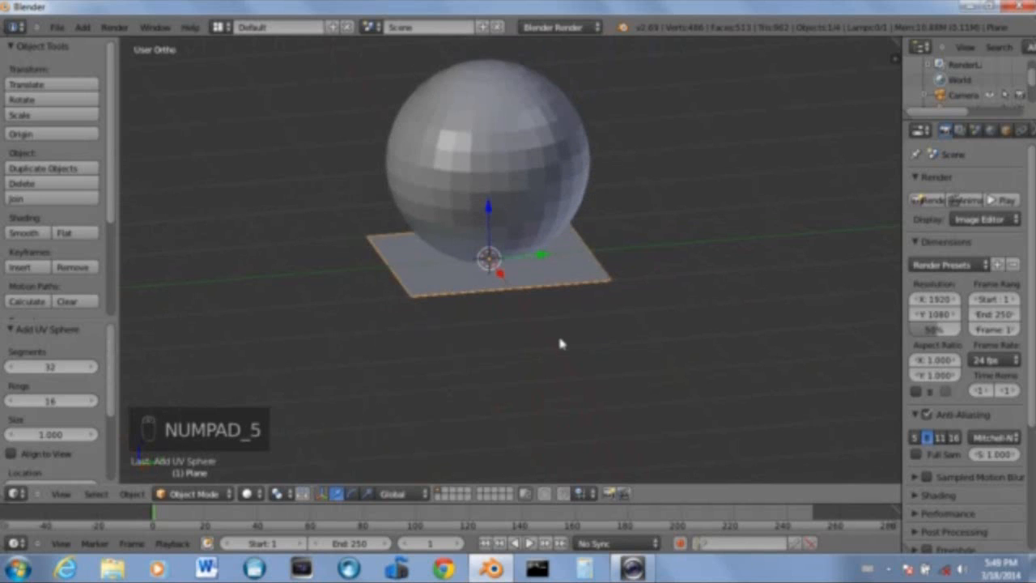
key("KP_3")
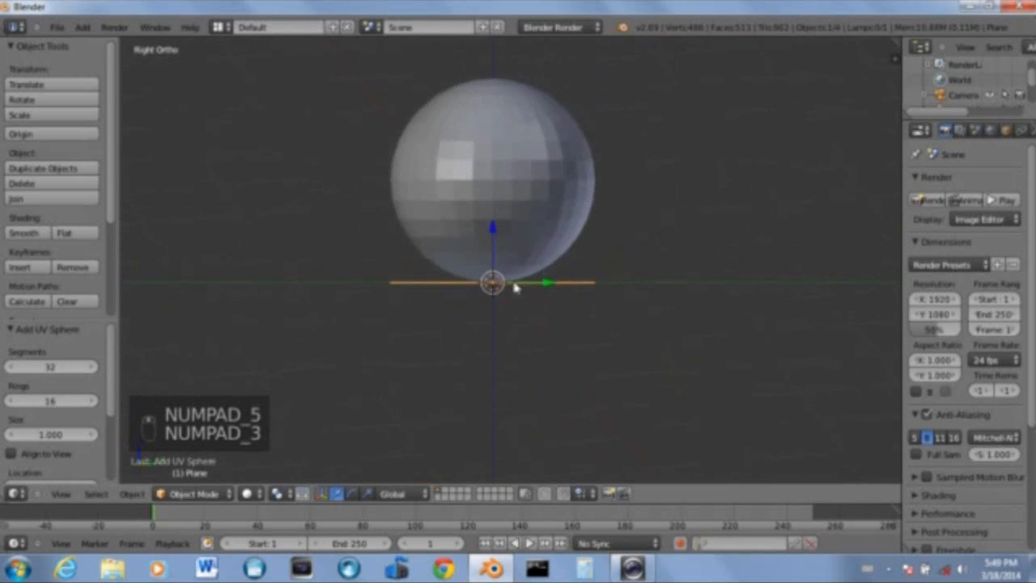
scroll(533, 327, "up", 3)
middle_click_drag(534, 327, 542, 146, "shift")
scroll(555, 209, "up", 11)
middle_click_drag(363, 216, 499, 320, "shift")
scroll(499, 320, "down", 10)
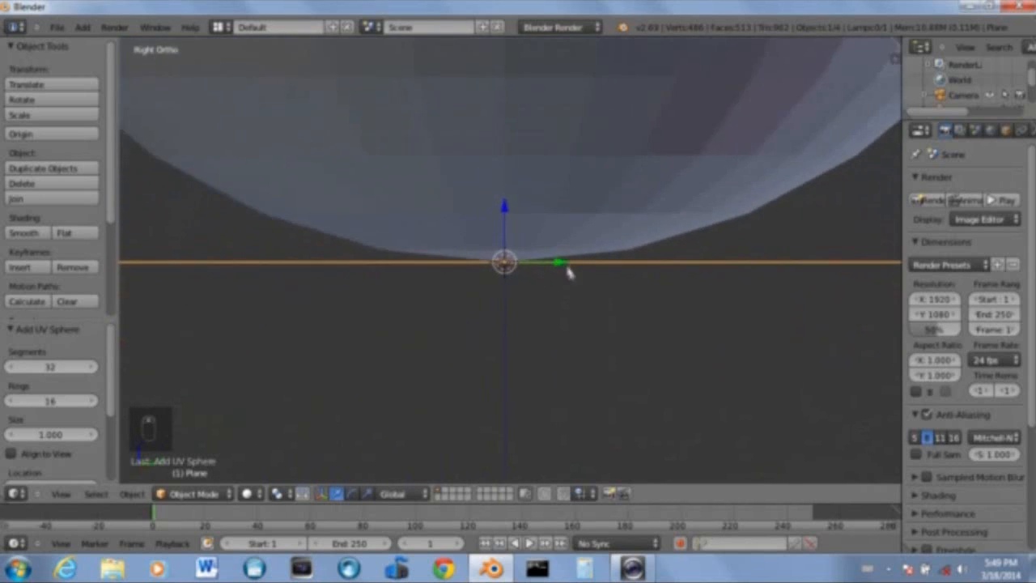
scroll(573, 284, "down", 4)
Select the sphere, add a level 2 subdivision surface, and open its modifier settings in a widened properties editor
right_click(496, 125)
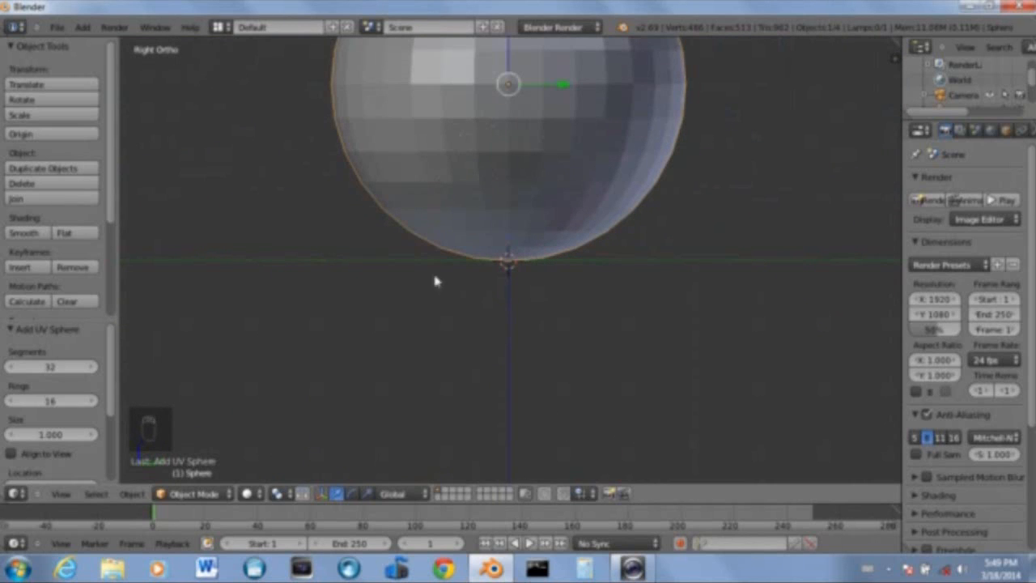
right_click(422, 262)
middle_click_drag(523, 106, 486, 183)
right_click(488, 188)
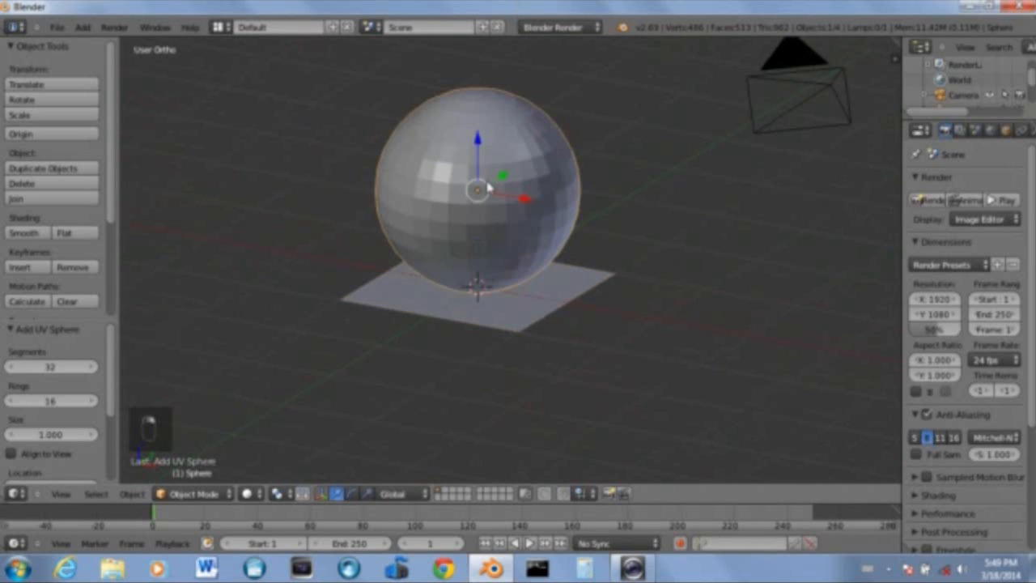
key("ctrl+2")
left_click_drag(900, 243, 797, 241)
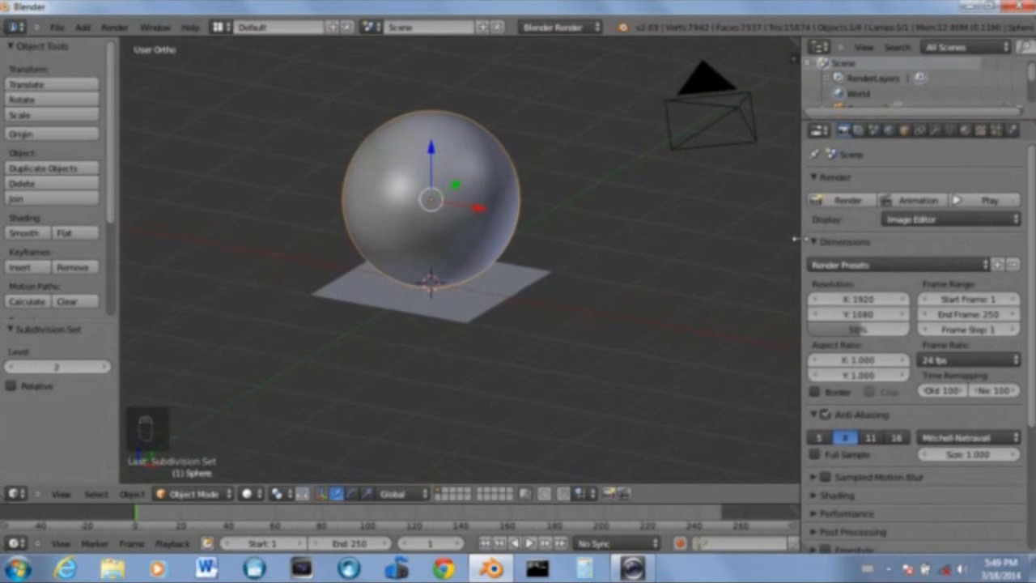
left_click(936, 132)
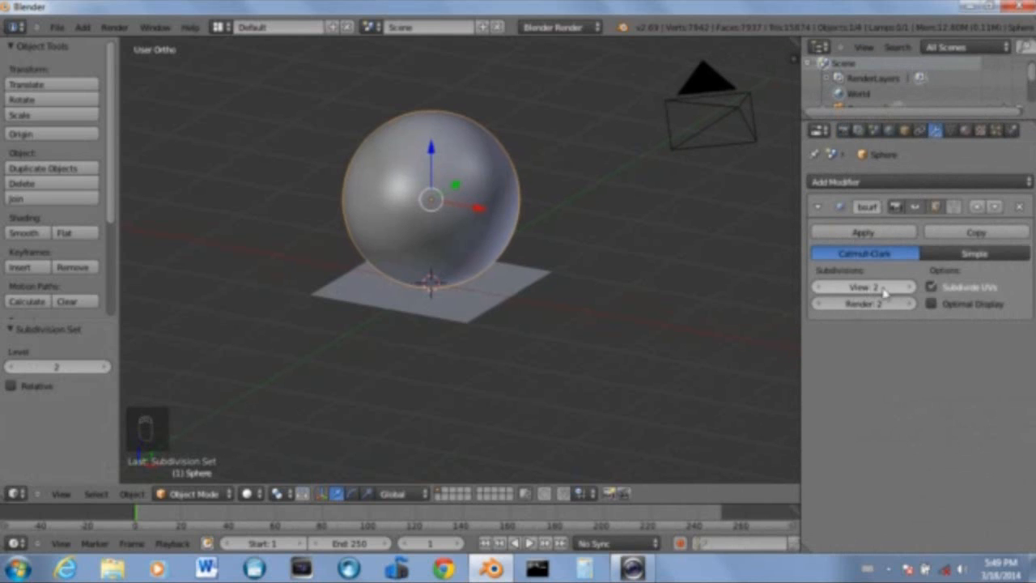
scroll(520, 254, "up", 8)
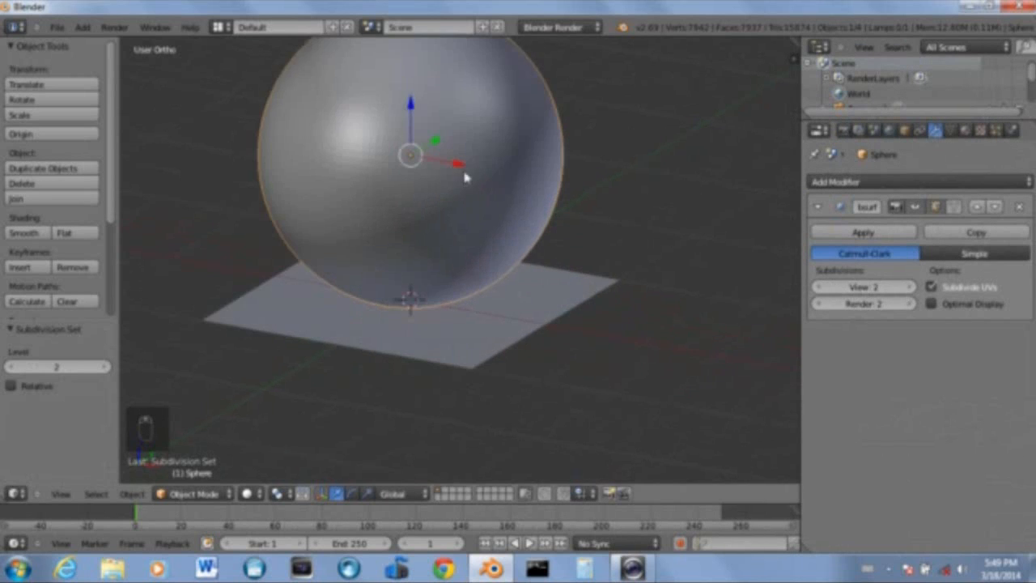
scroll(518, 292, "up", 4)
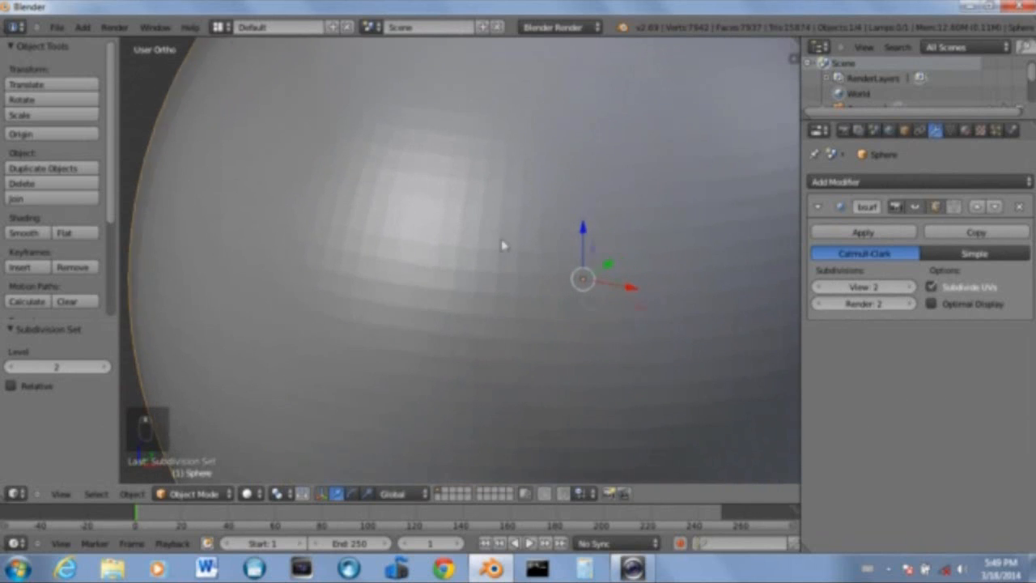
left_click(818, 290)
left_click(818, 291)
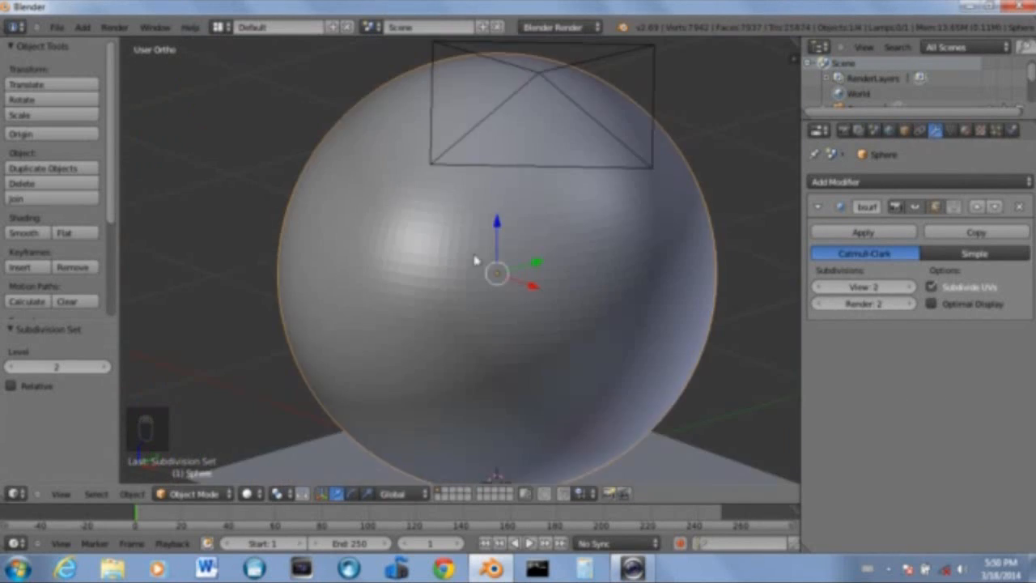
In top view, select the camera, then move and rotate it to face the sphere
scroll(474, 262, "down", 5)
middle_click_drag(480, 330, 450, 196)
key("KP_7")
scroll(534, 336, "down", 5)
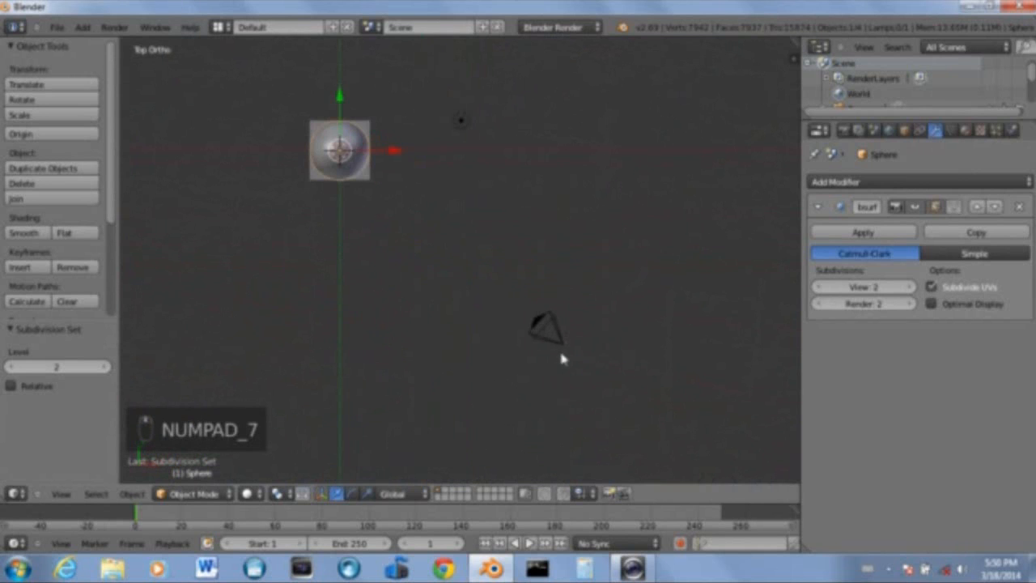
right_click(561, 349)
key("g")
left_click(380, 322)
key("r")
left_click(415, 194)
key("g")
left_click(428, 242)
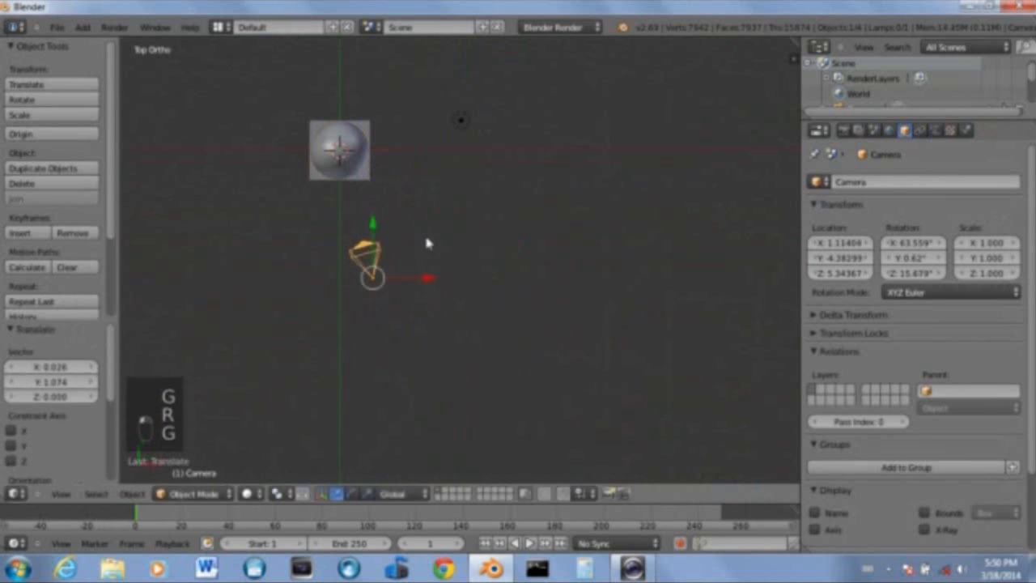
Switch to the camera view and move the camera to bring the sphere into the frame
key("KP_0")
key("g")
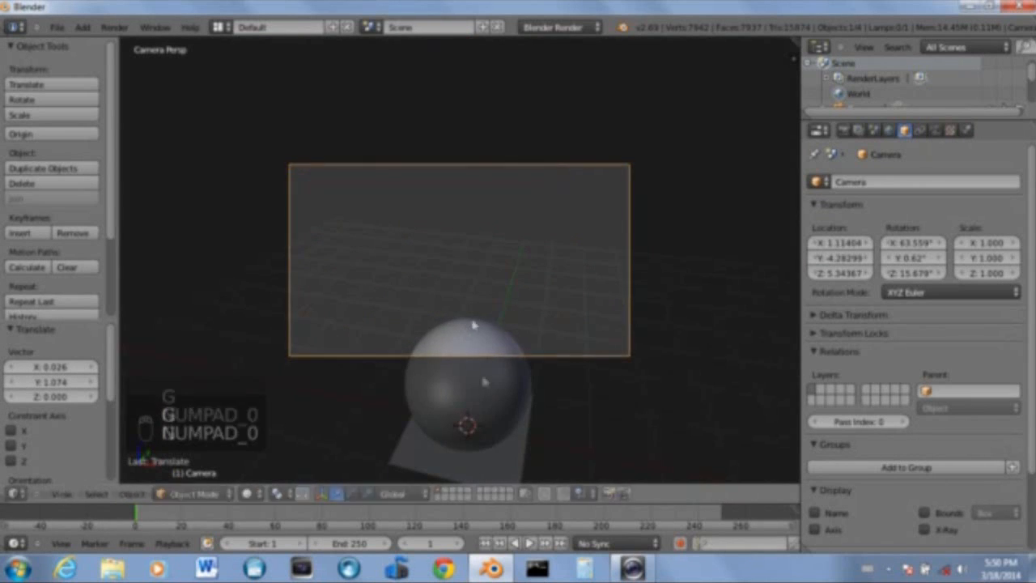
left_click(474, 284)
key("g")
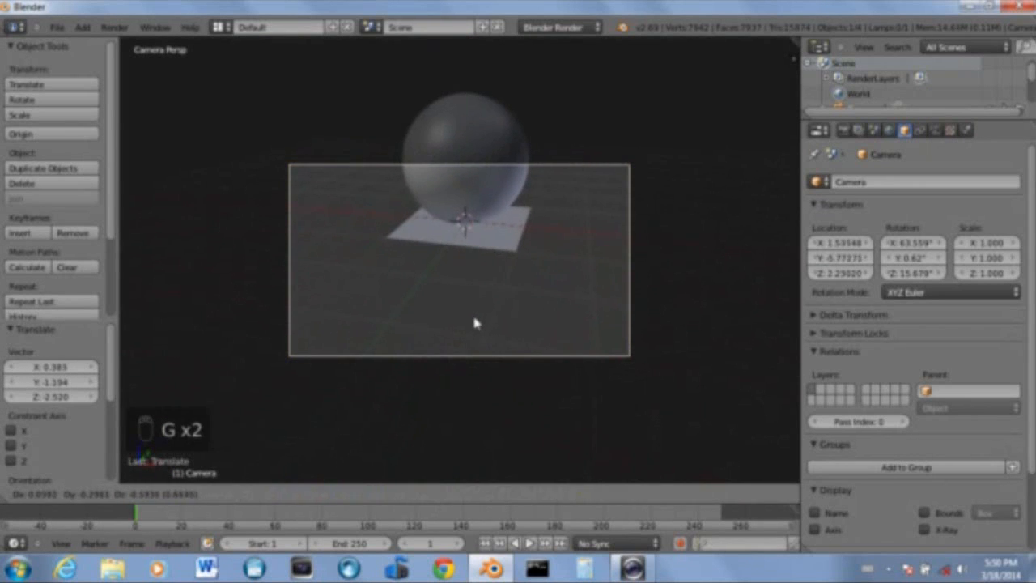
left_click(473, 314)
Fly the camera to frame the sphere and plane in the camera view
key("shift+f")
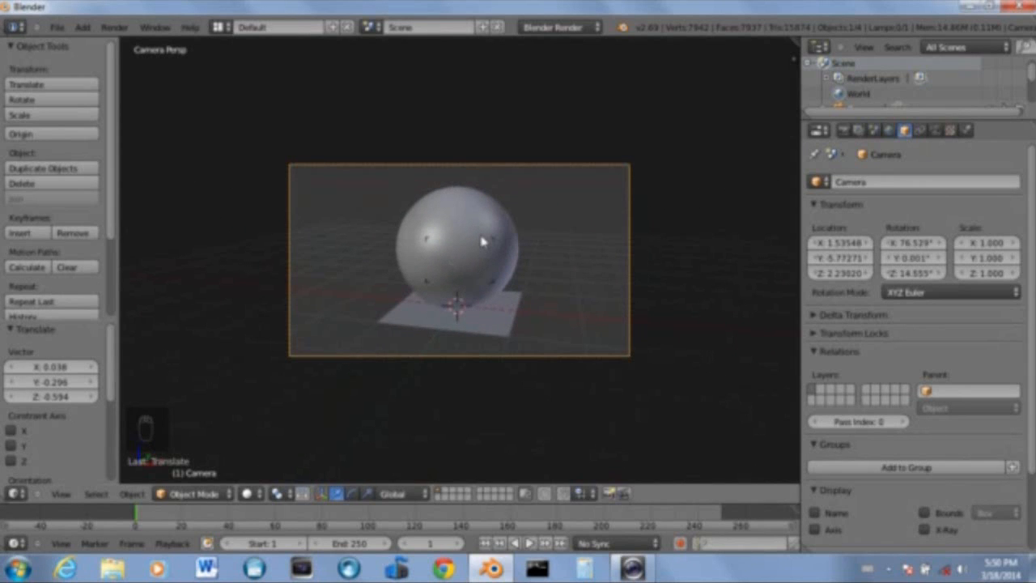
scroll(483, 241, "up", 5)
scroll(487, 242, "down", 6)
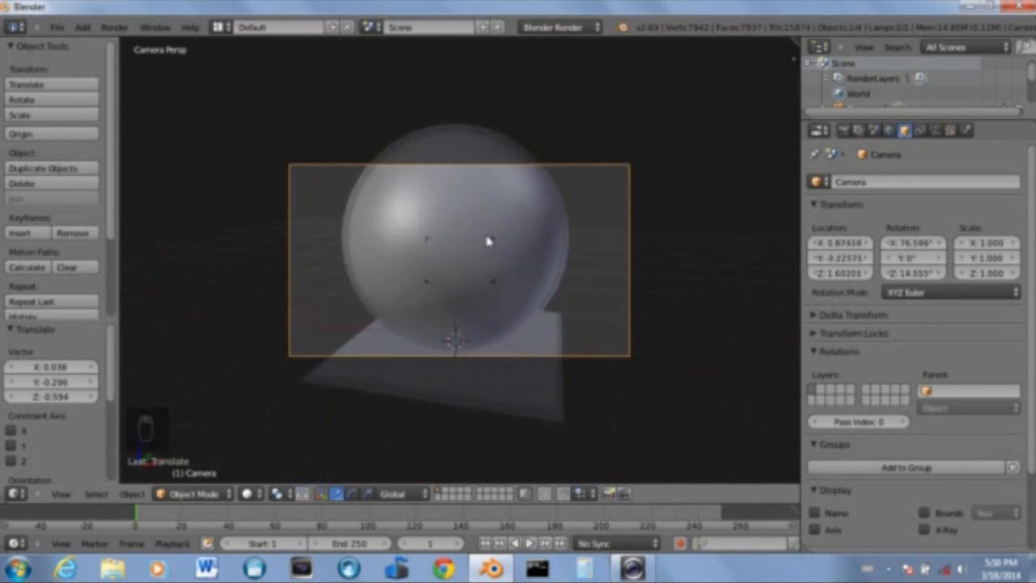
scroll(487, 241, "up", 3)
scroll(488, 242, "down", 4)
scroll(488, 242, "up", 3)
left_click(489, 242)
key("shift+f")
scroll(460, 267, "down", 3)
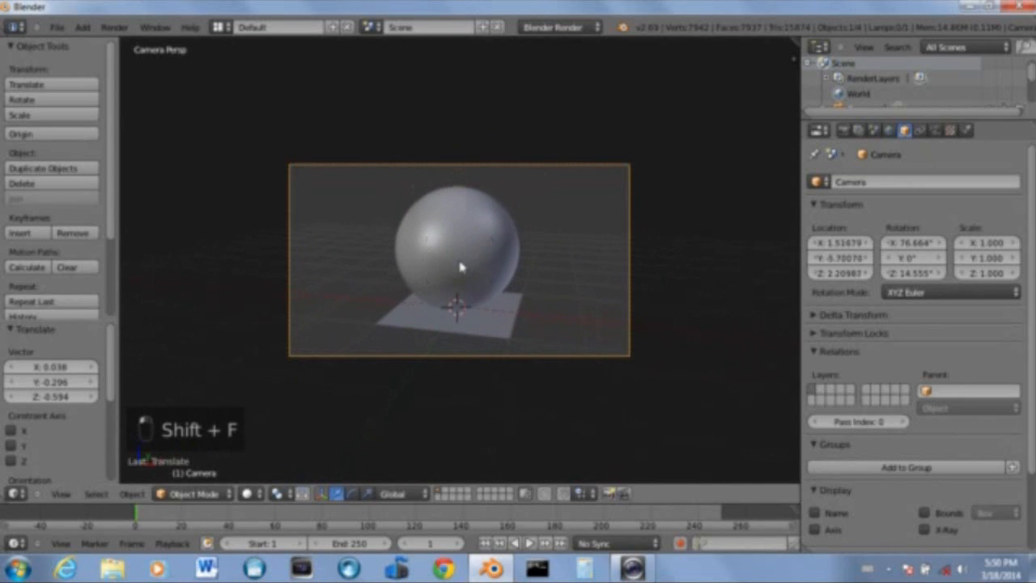
Select the plane and scale it up uniformly by about 1.9
right_click(492, 328)
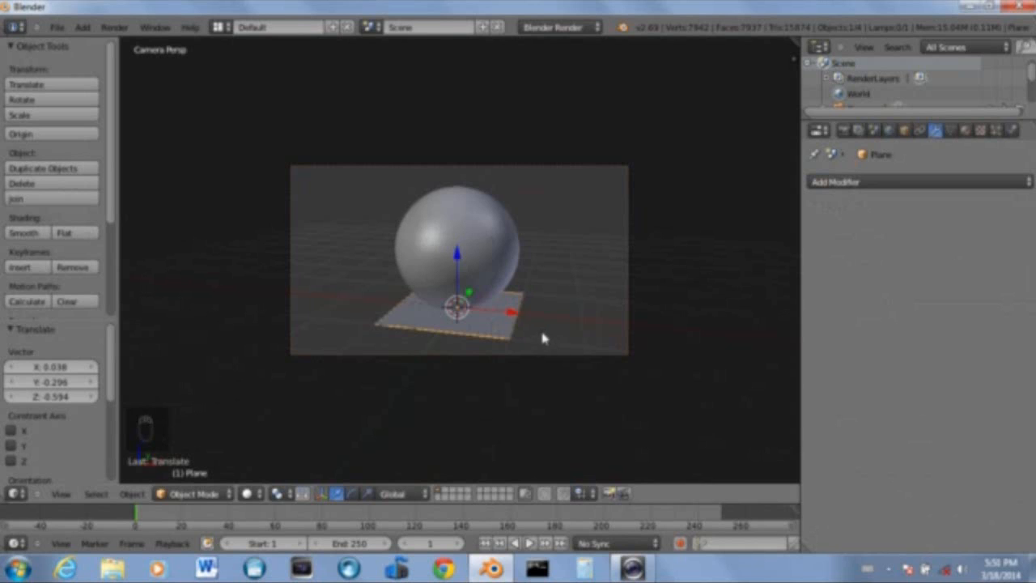
key("s")
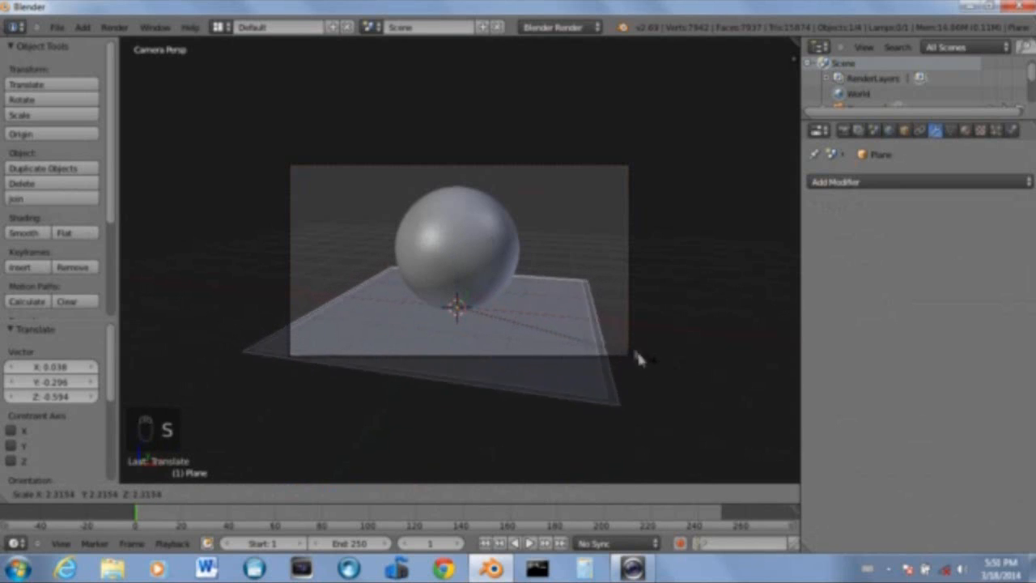
left_click(619, 343)
Rescale the plane along the Y axis and then overall so it extends beyond the camera frame
key("s")
key("y")
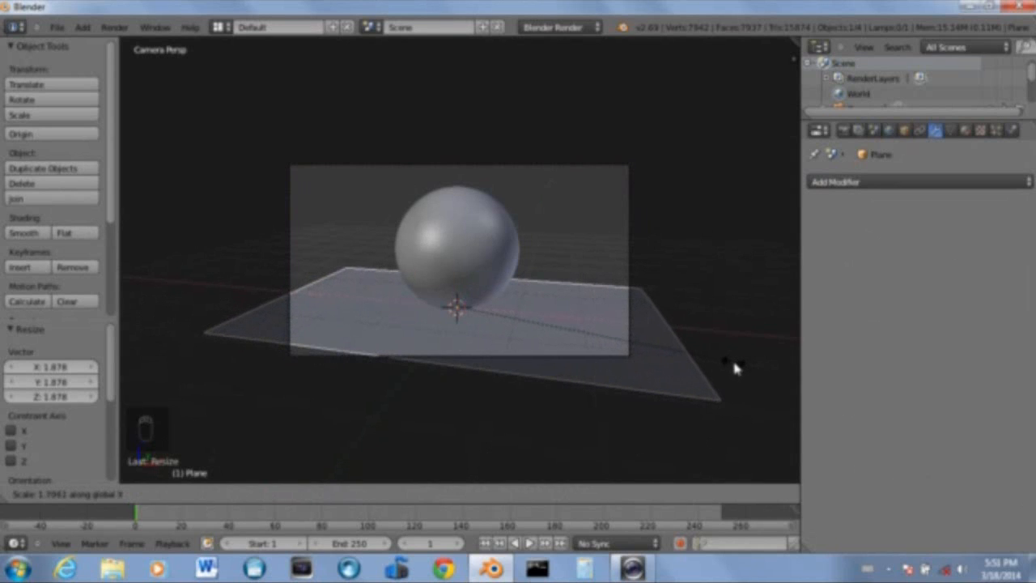
left_click(783, 366)
key("s")
key("y")
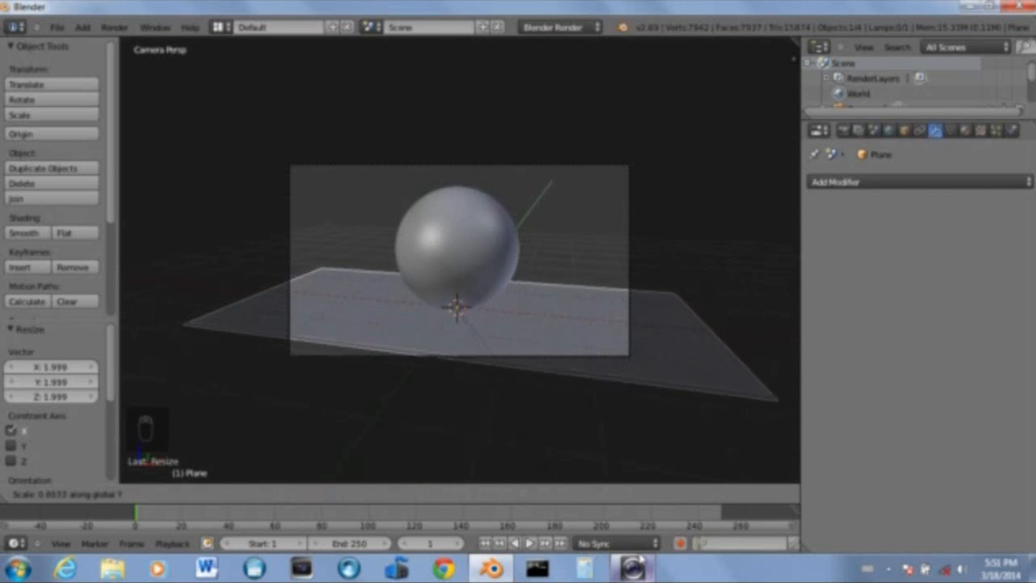
left_click(514, 335)
key("s")
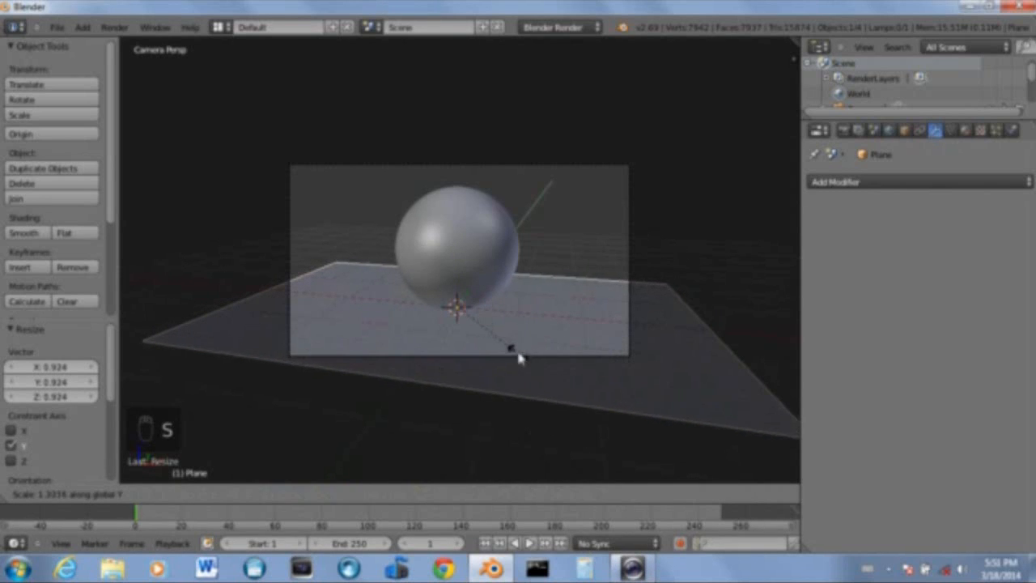
left_click(510, 353)
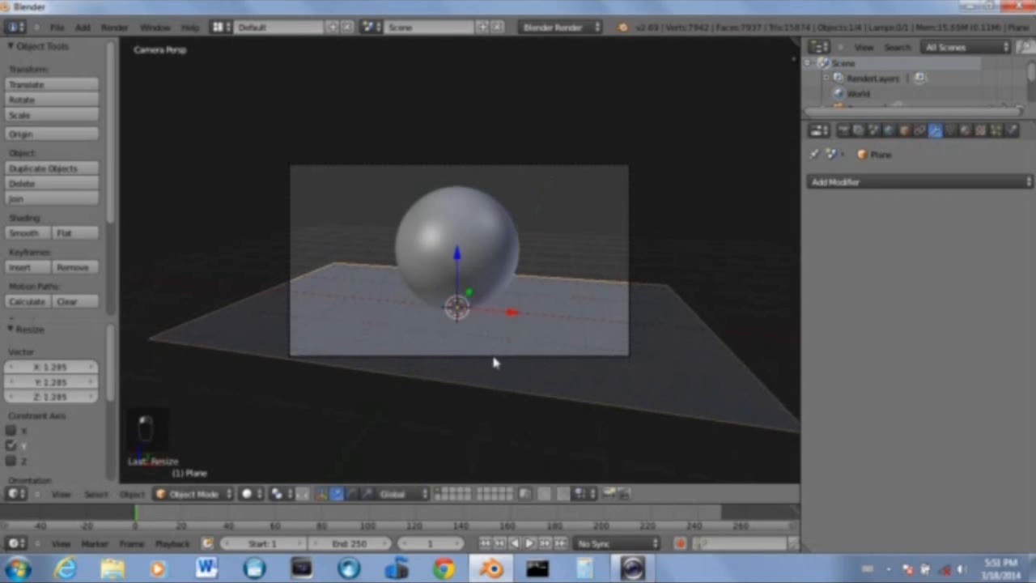
Select the camera and move and fly it to reframe the sphere in the camera view
right_click(494, 362)
key("g")
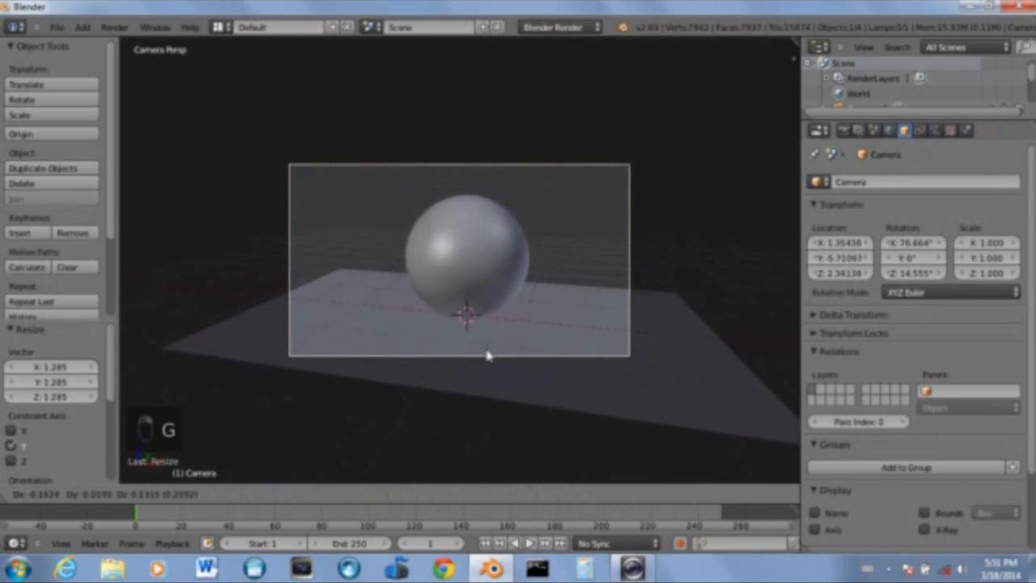
left_click(494, 350)
key("shift+f")
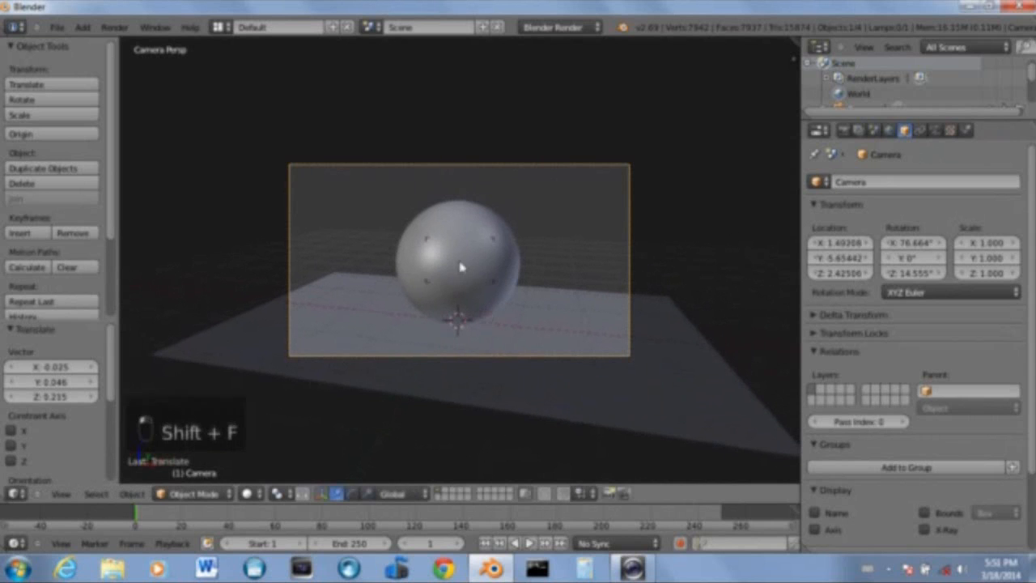
key("g")
left_click(461, 303)
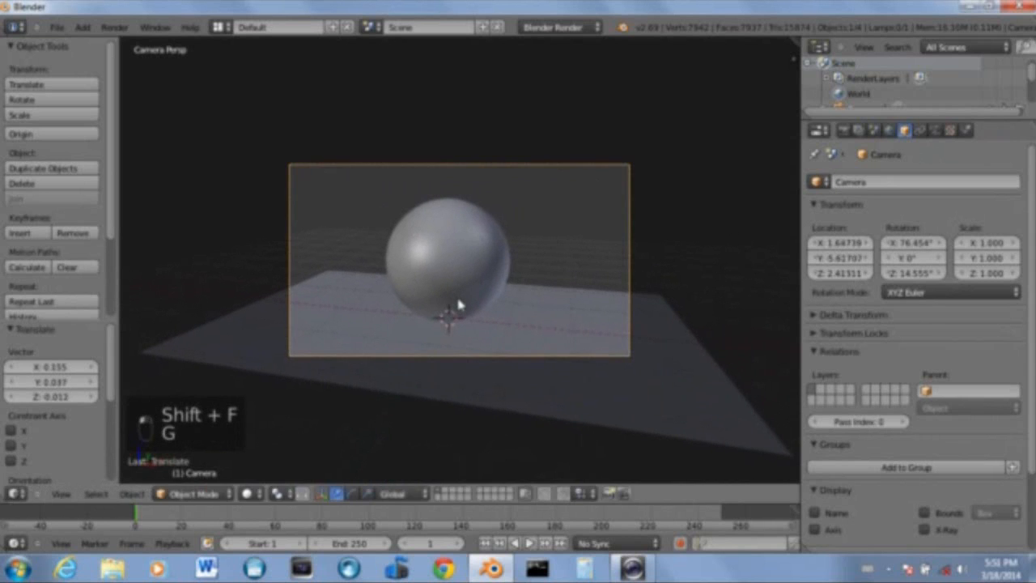
Fly and move the camera to centre the sphere within the camera frame
key("shift+f")
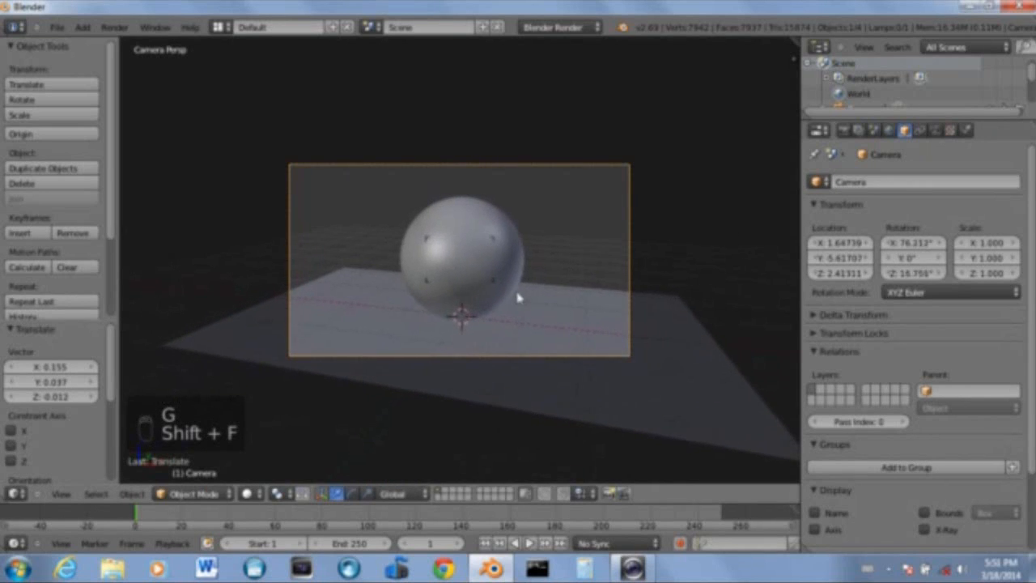
left_click(440, 313)
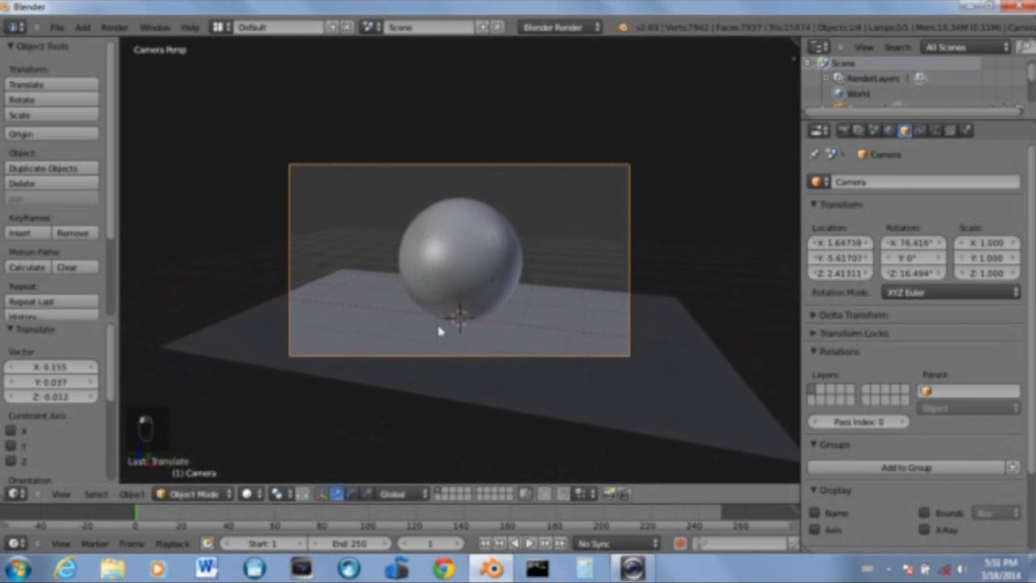
key("shift+f")
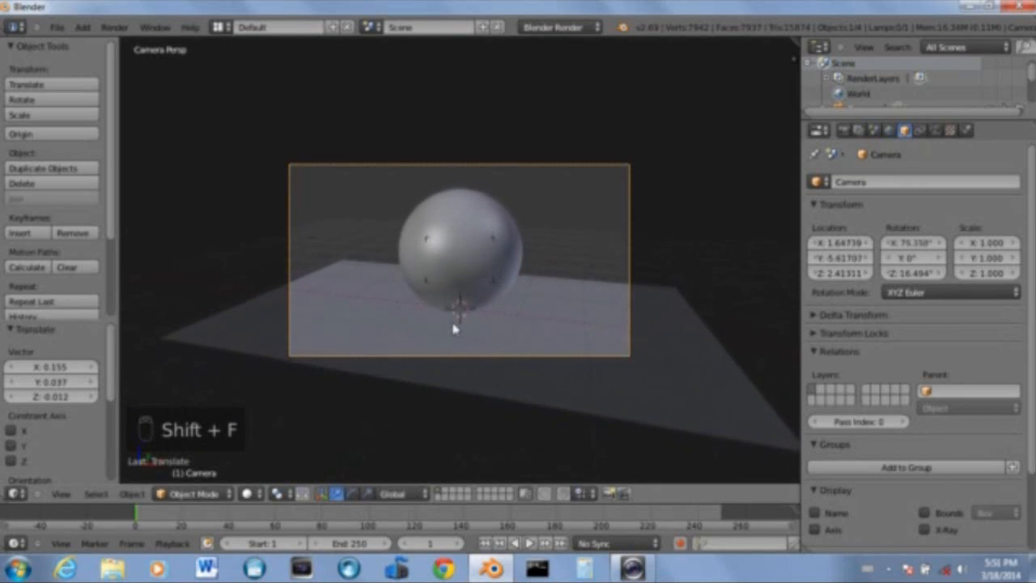
left_click(454, 328)
key("g")
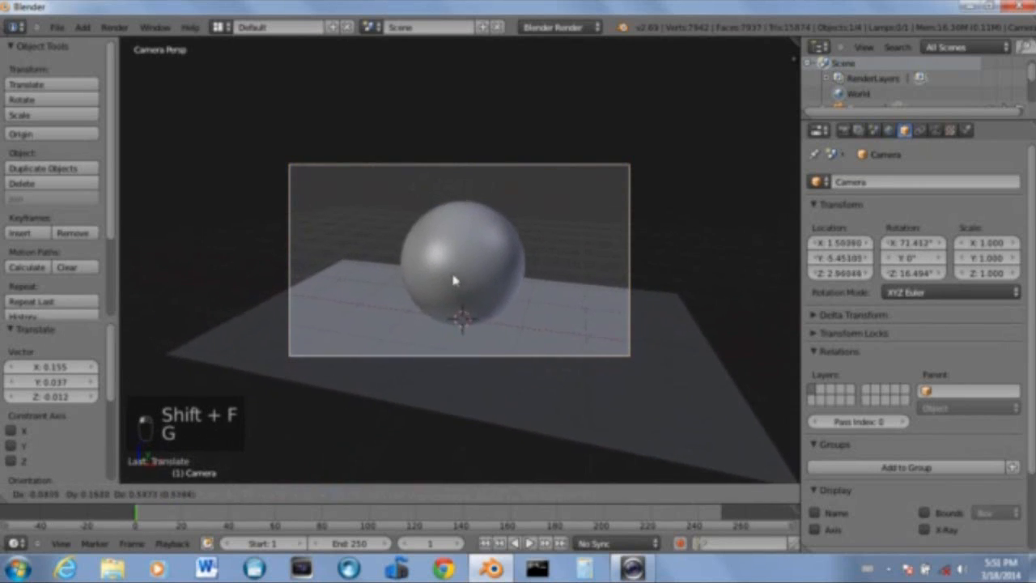
left_click(456, 282)
Select the plane and rotate it by -12.371 degrees in top view, then return to camera view
right_click(567, 321)
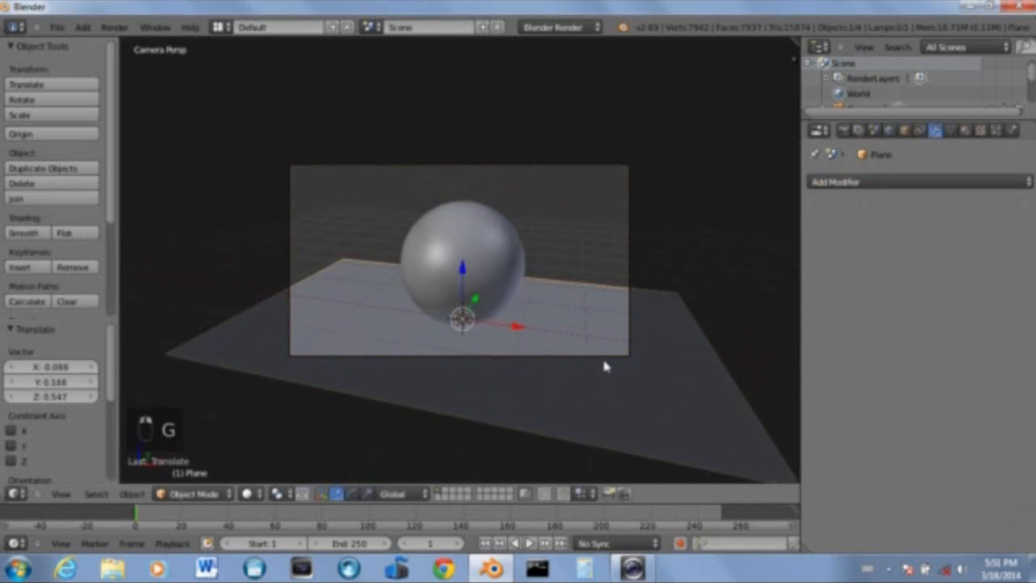
key("KP_7")
key("r")
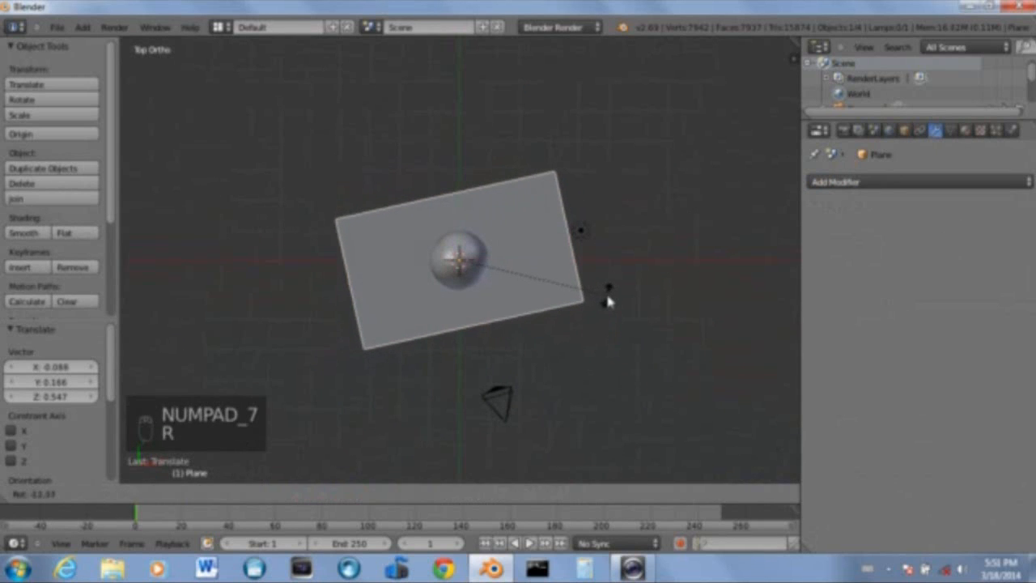
left_click(608, 300)
key("KP_0")
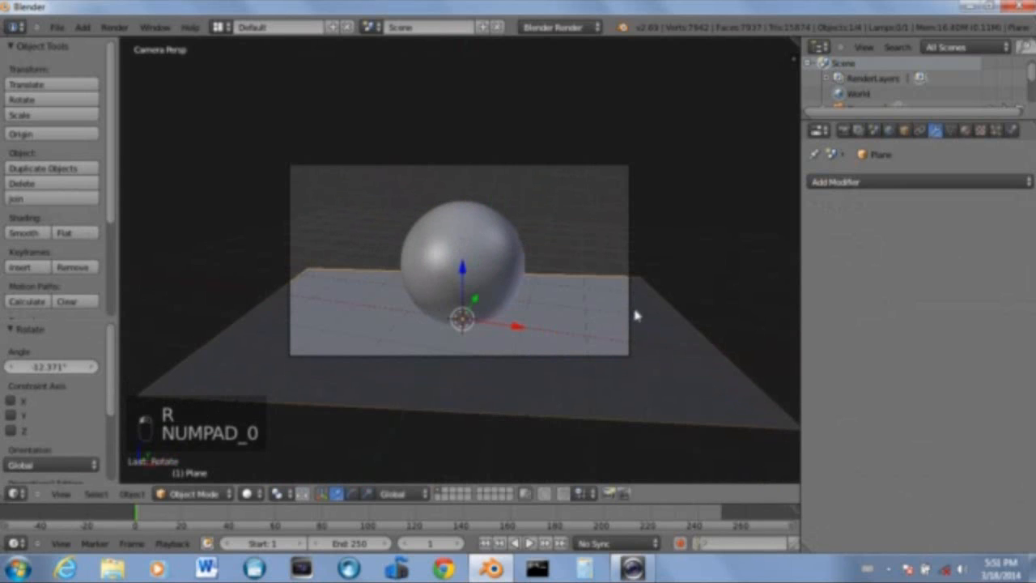
Scale the plane by 1.212 along the X axis so it fills the camera frame
key("s")
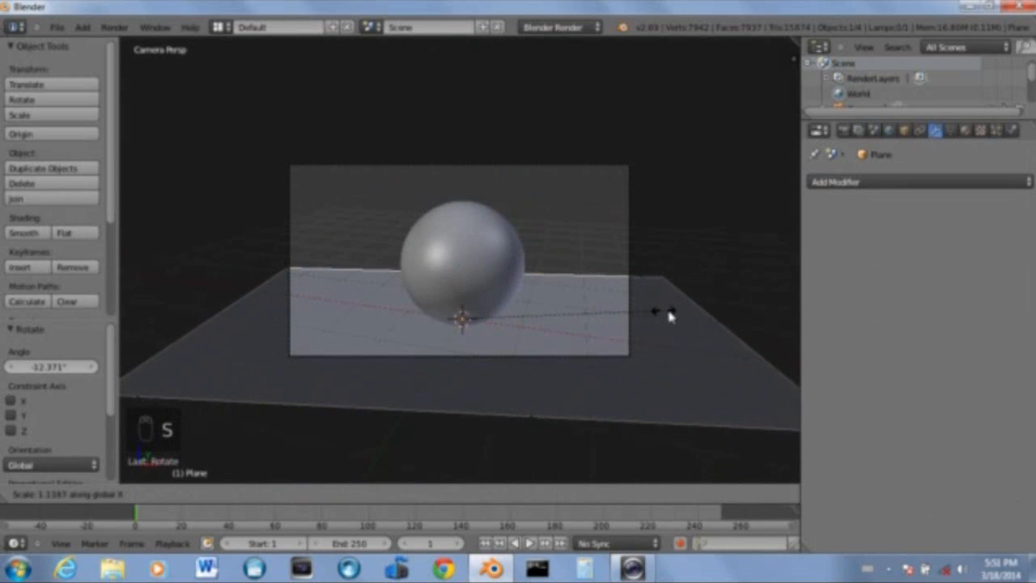
left_click(674, 314)
scroll(307, 293, "up", 3)
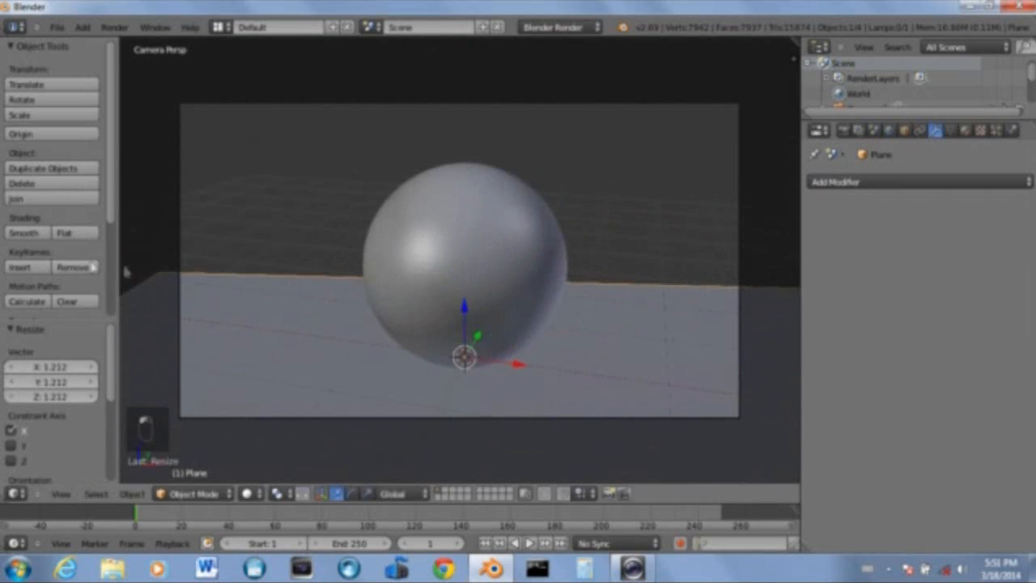
scroll(615, 316, "down", 3)
scroll(616, 296, "up", 1)
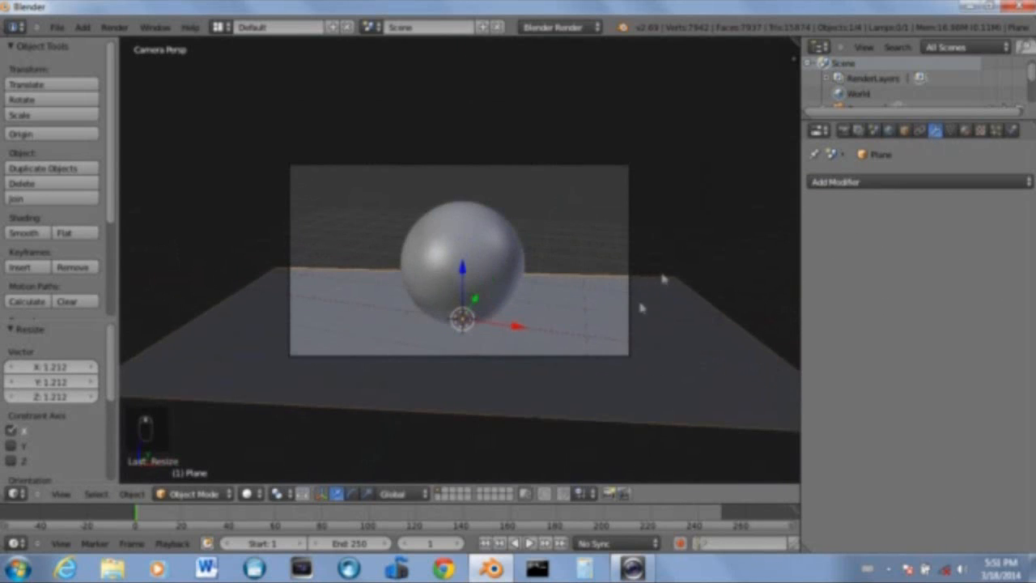
scroll(469, 256, "up", 4)
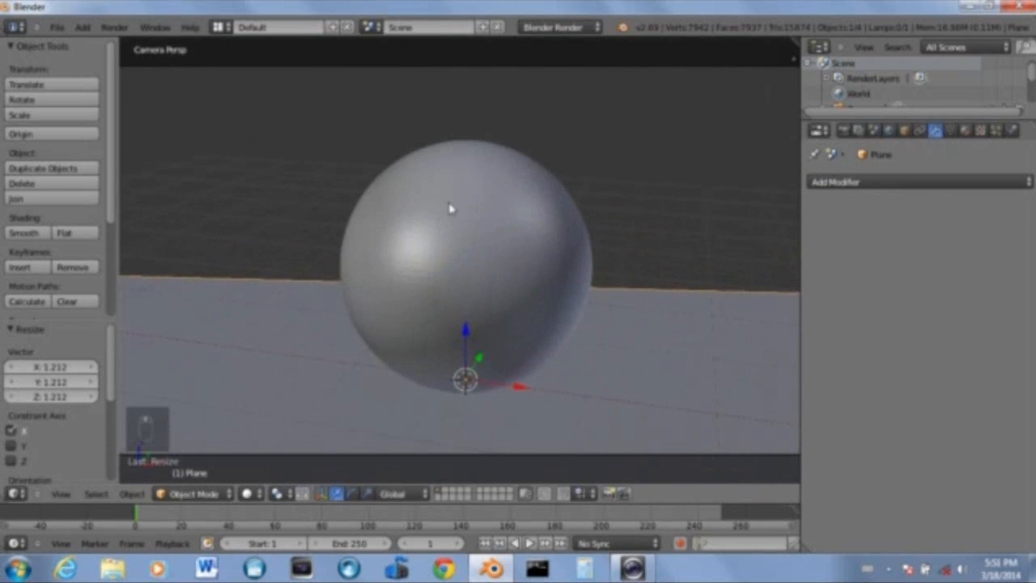
Select the sphere and apply smooth shading to it
right_click(451, 209)
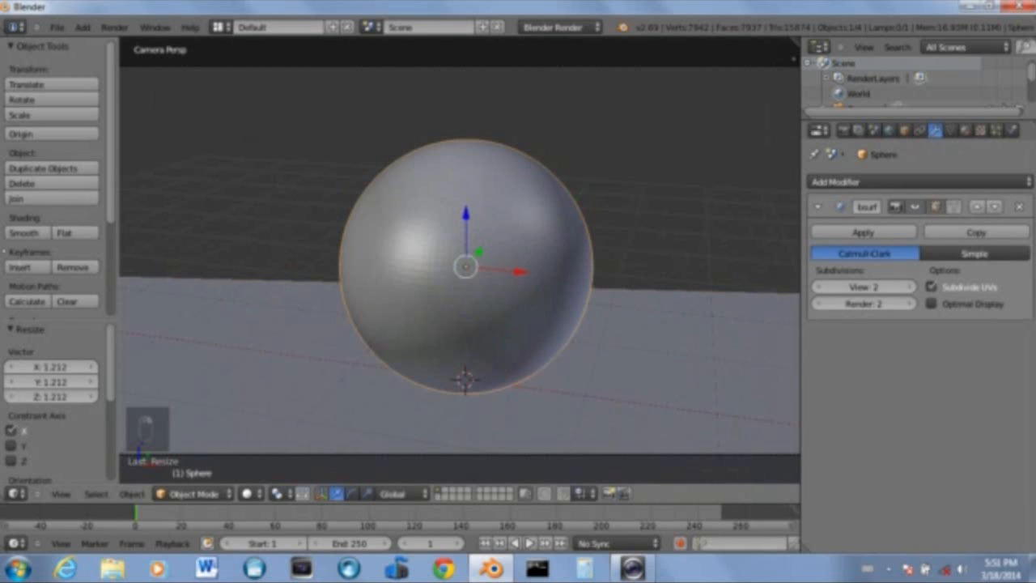
left_click(24, 233)
scroll(367, 264, "down", 4)
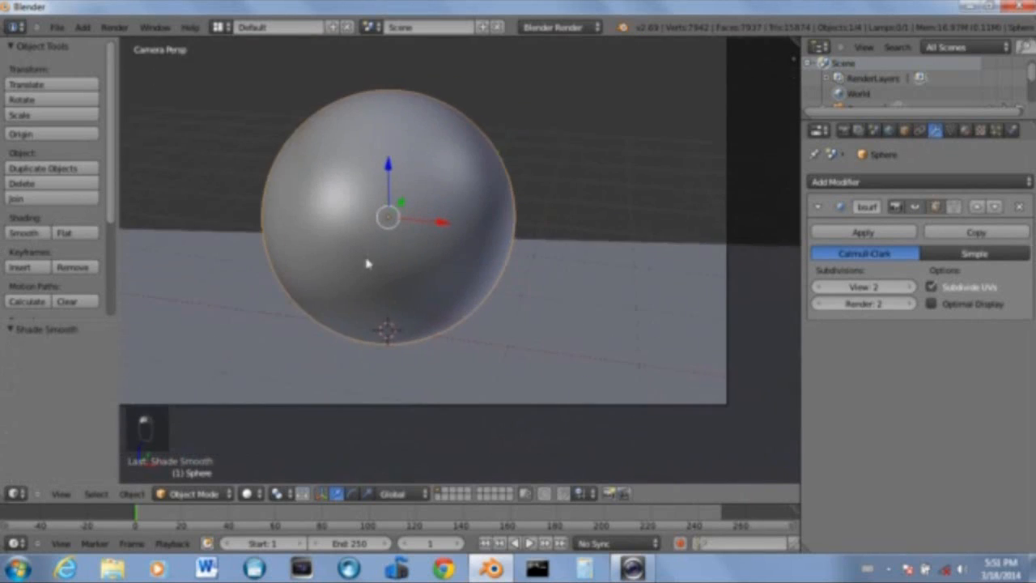
scroll(362, 221, "up", 5)
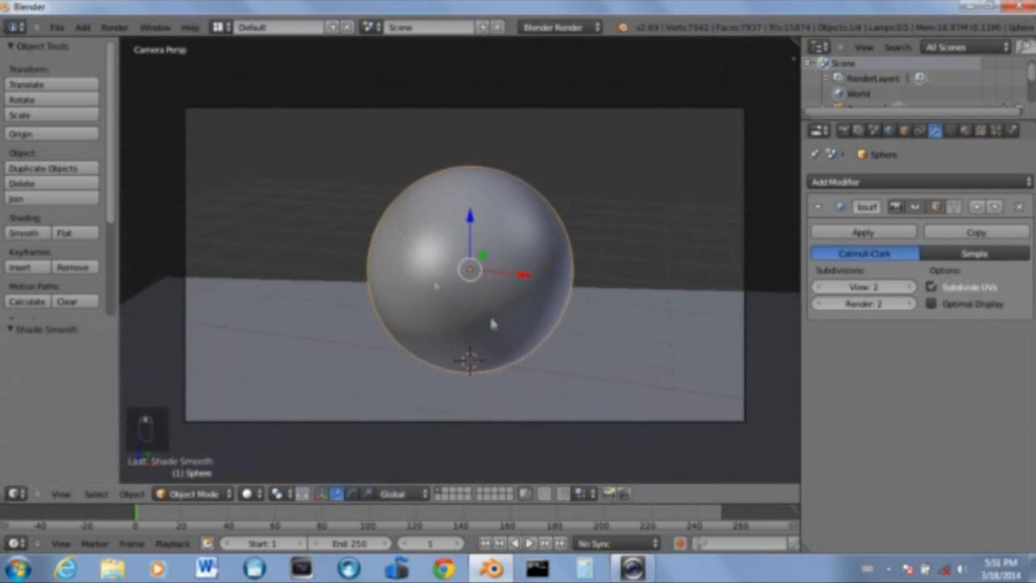
scroll(588, 280, "down", 1)
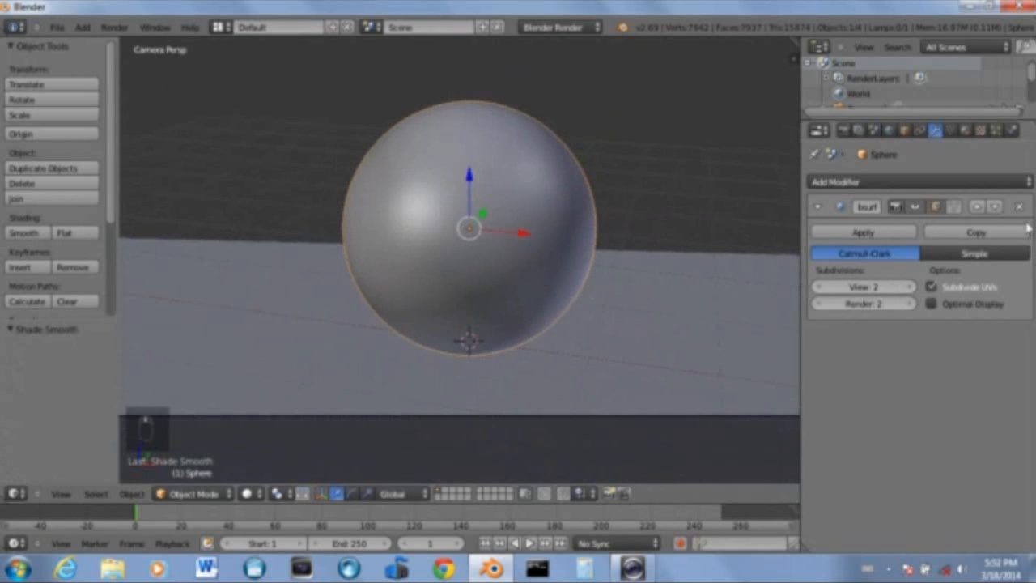
Add a new material to the sphere
left_click(965, 131)
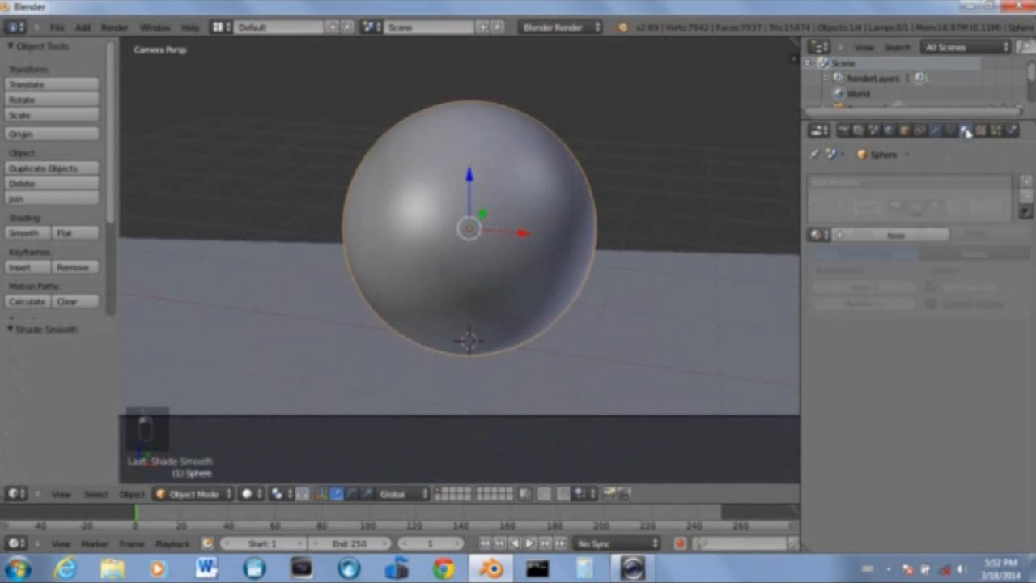
left_click(895, 235)
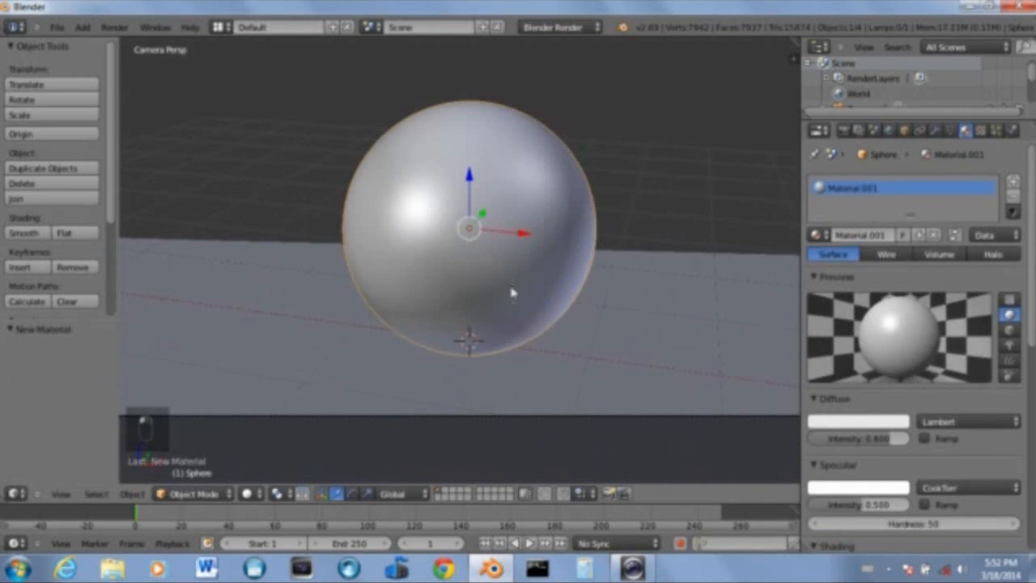
scroll(941, 348, "down", 8)
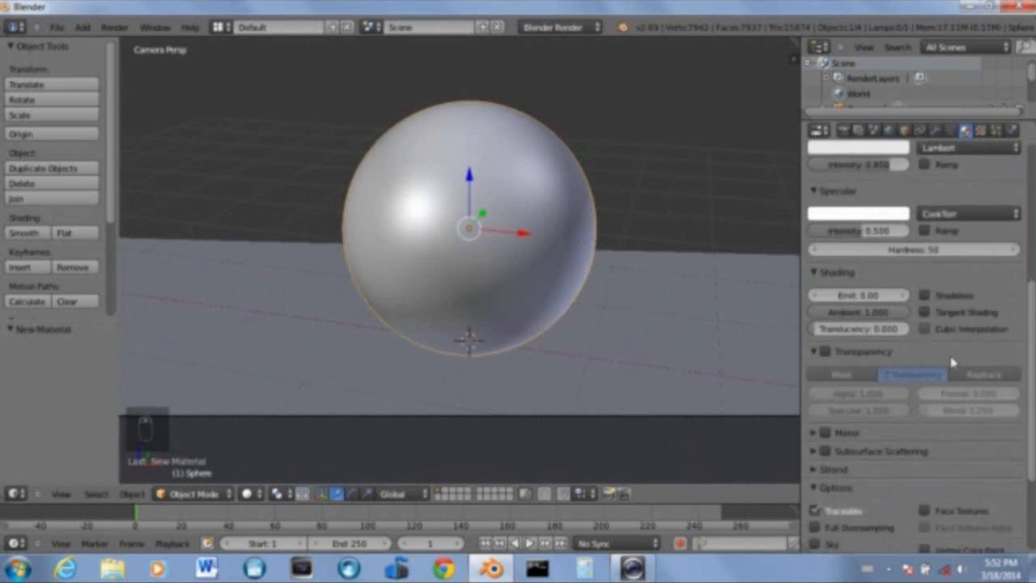
scroll(943, 342, "up", 8)
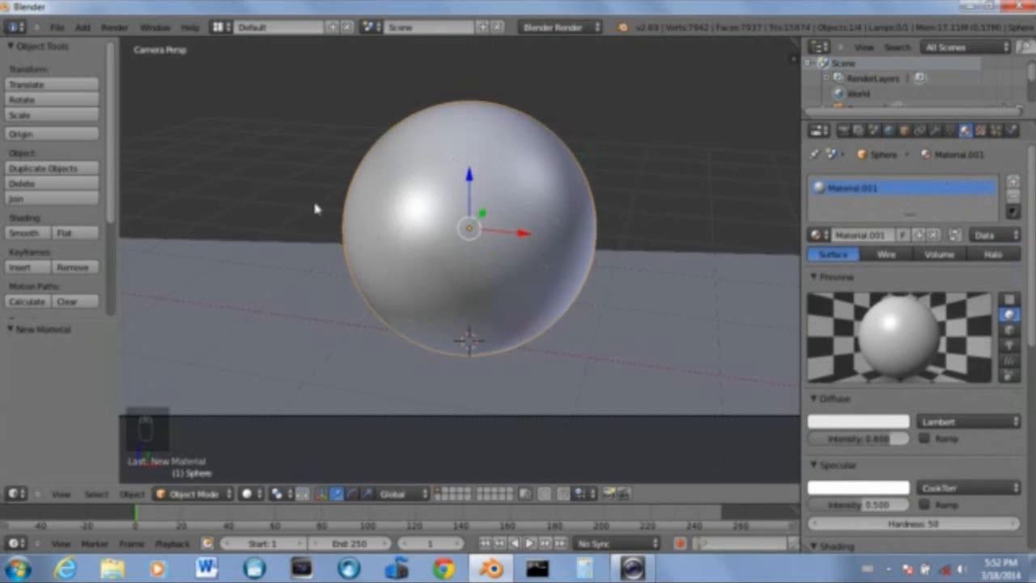
Add a new texture to the sphere's material and set its type to Image or Movie
left_click(982, 132)
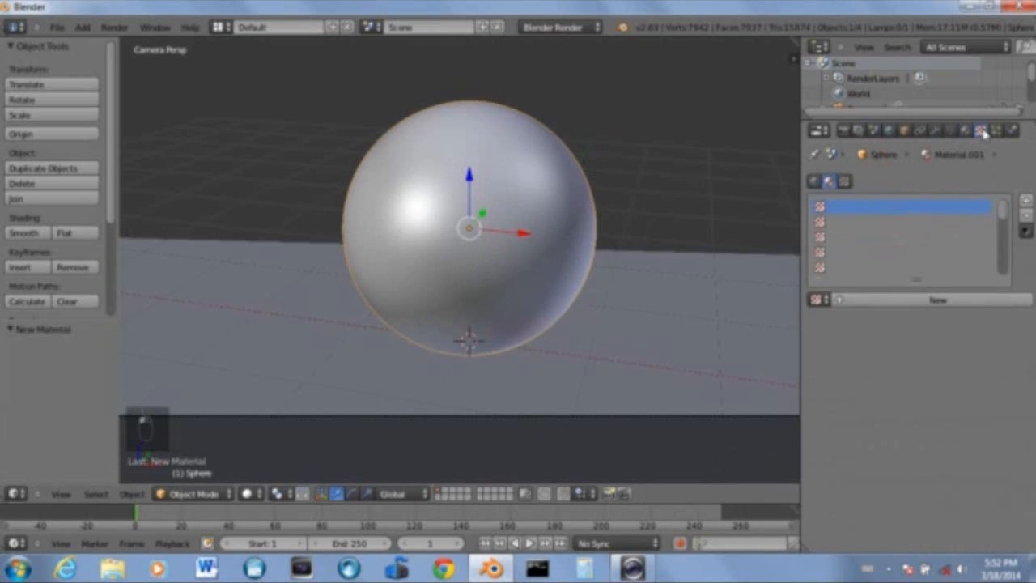
left_click(936, 299)
left_click(922, 323)
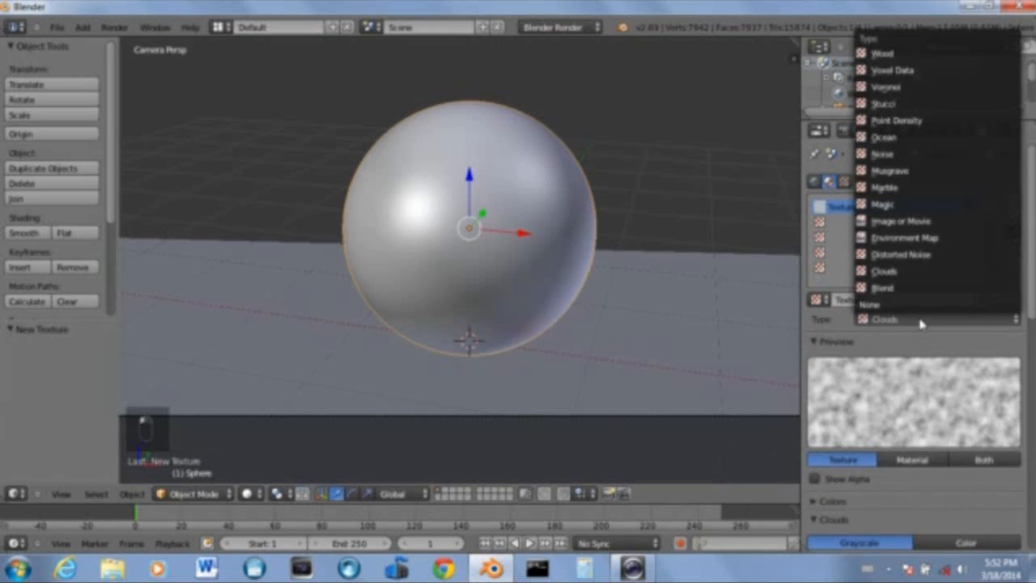
left_click(901, 222)
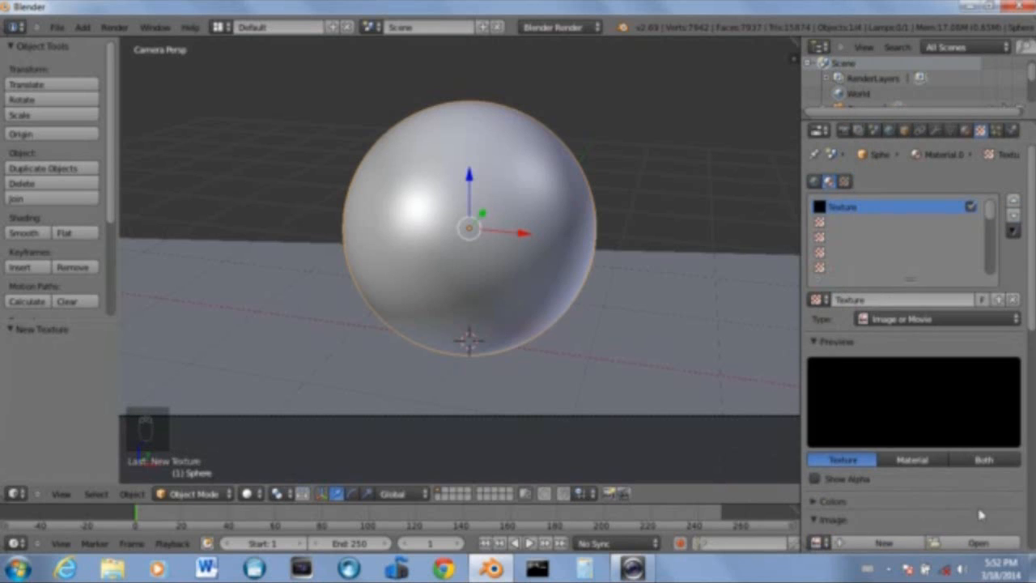
Open the image RustMixed0077_thumbhuge.jpg from the Blender Textures Rust folder as the texture
left_click(984, 553)
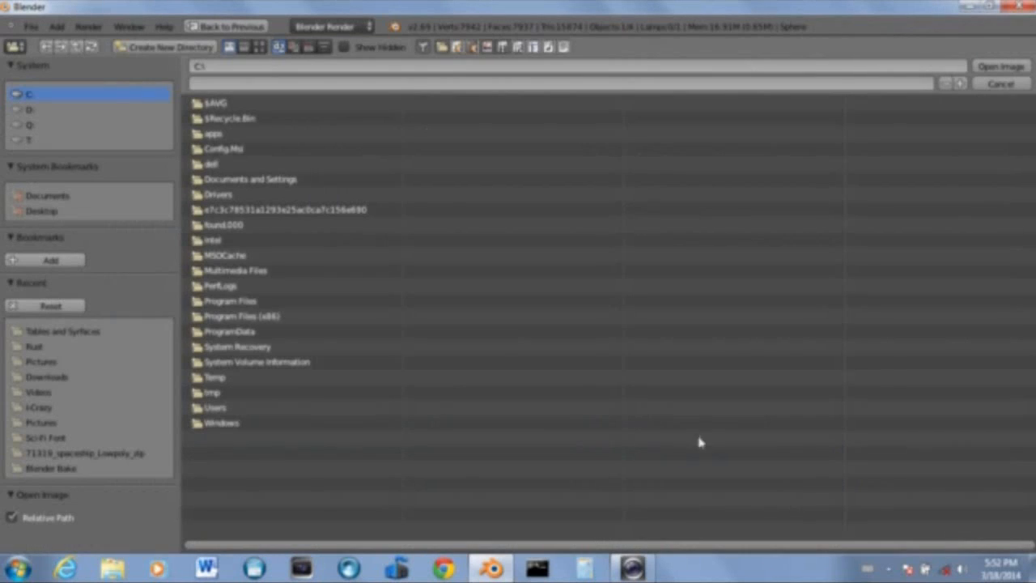
left_click(58, 332)
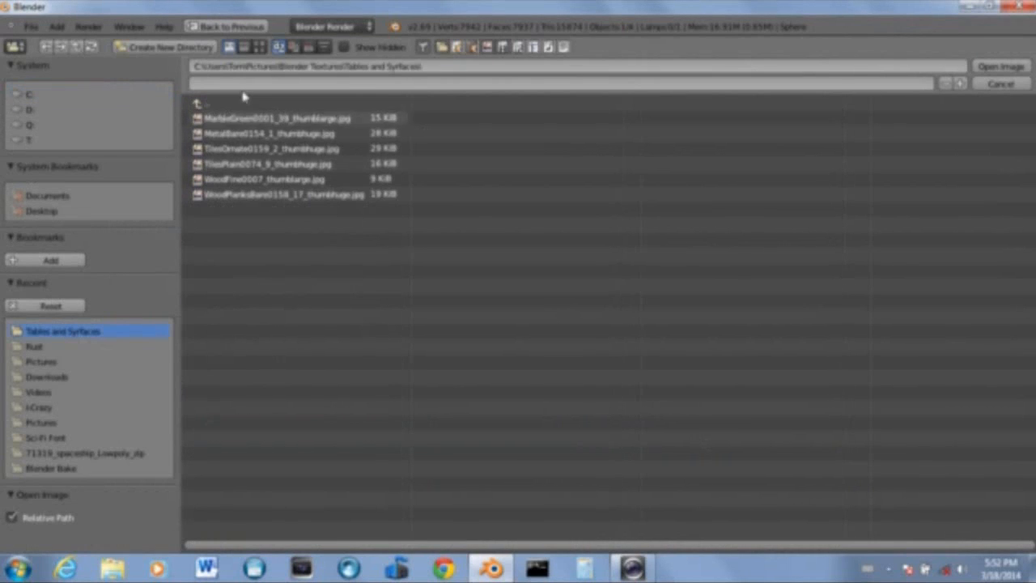
left_click(257, 47)
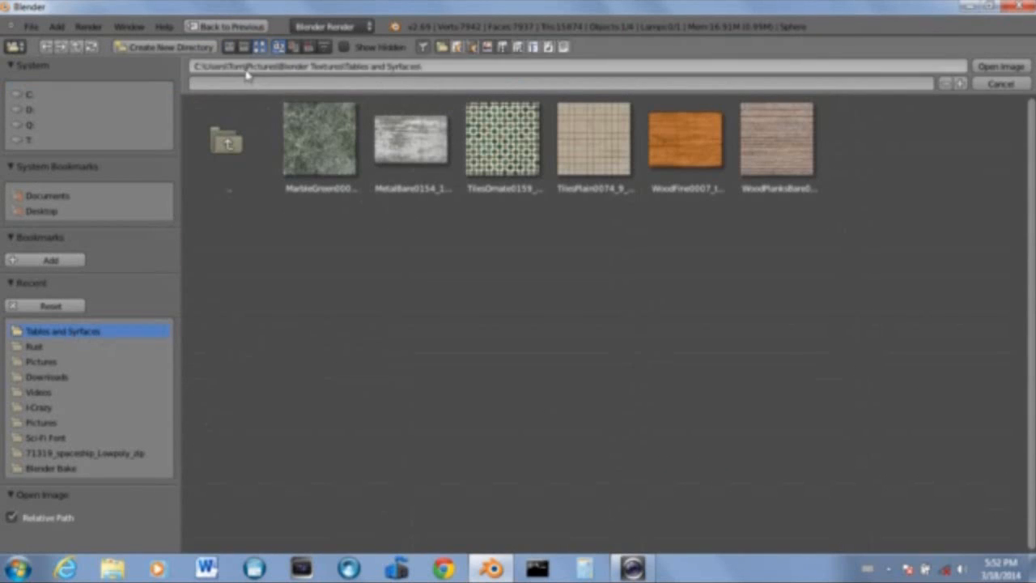
left_click(43, 363)
left_click(324, 142)
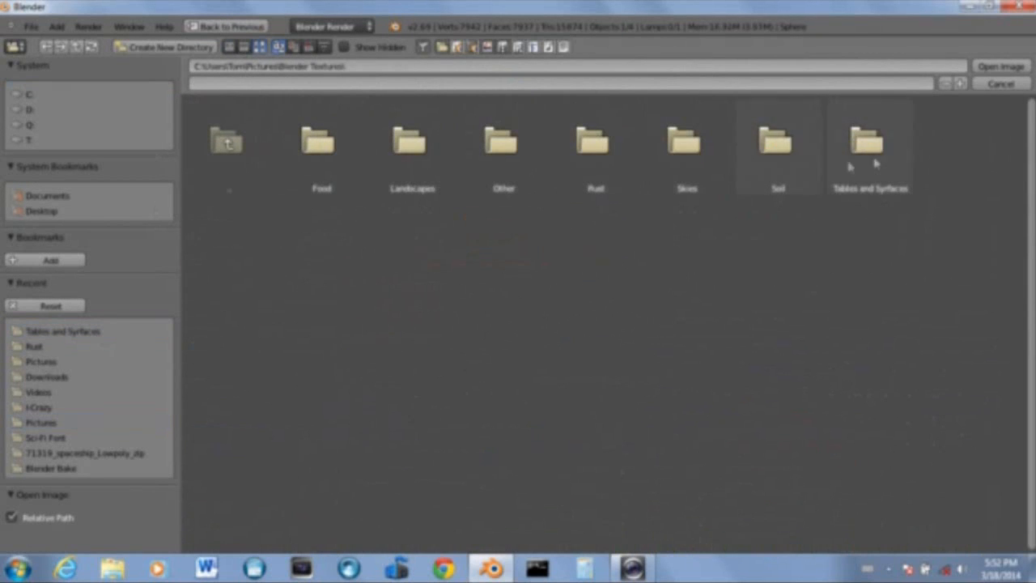
left_click(594, 165)
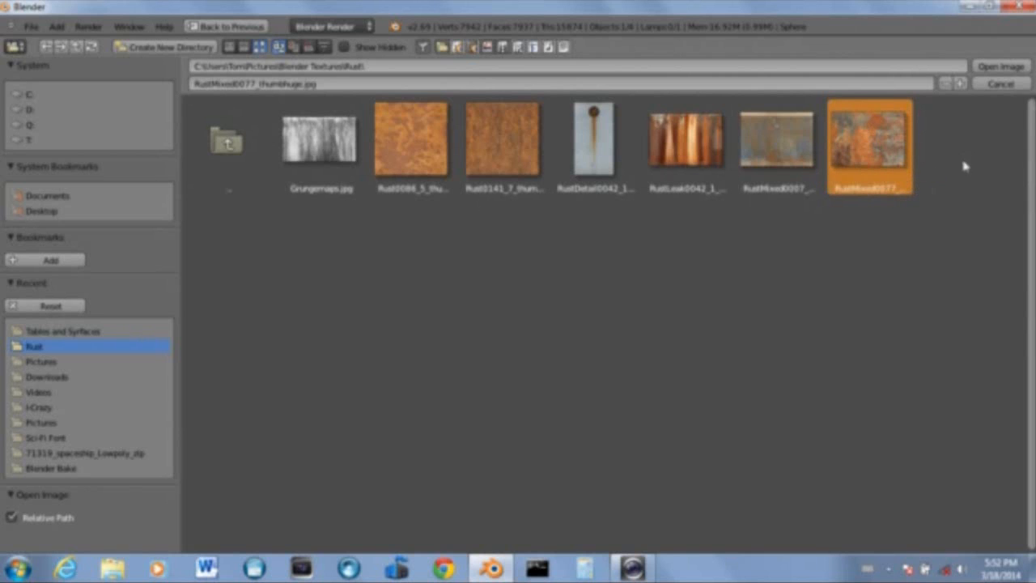
left_click(1006, 66)
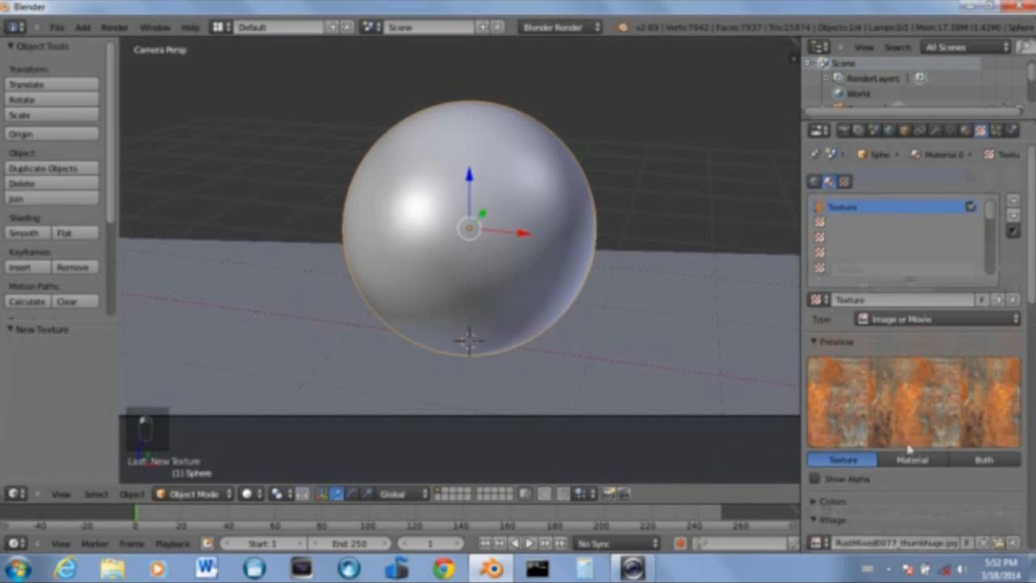
Set the texture mapping projection to Sphere
scroll(963, 439, "down", 3)
scroll(964, 439, "down", 6)
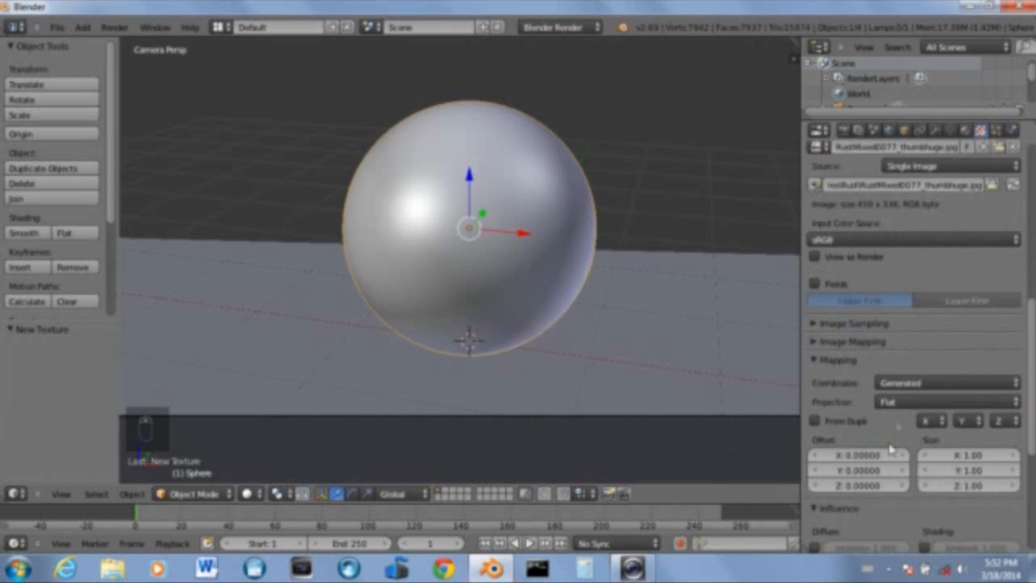
left_click(895, 400)
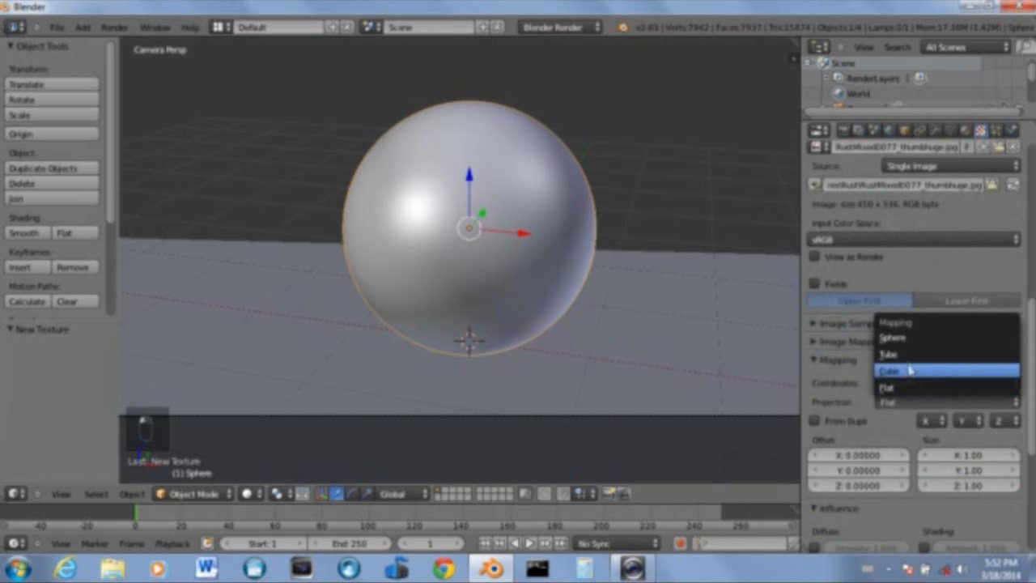
left_click(903, 338)
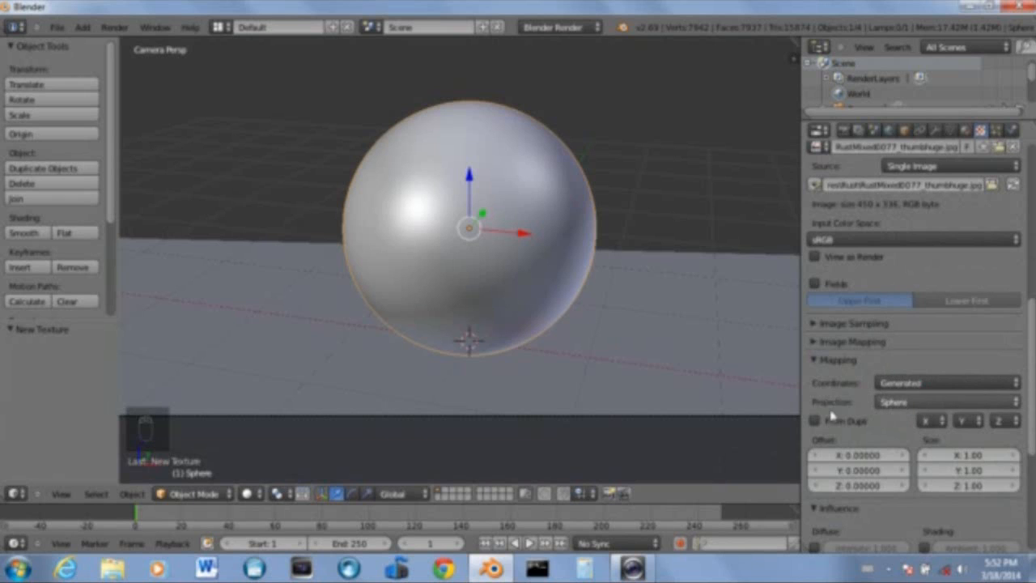
left_click(902, 407)
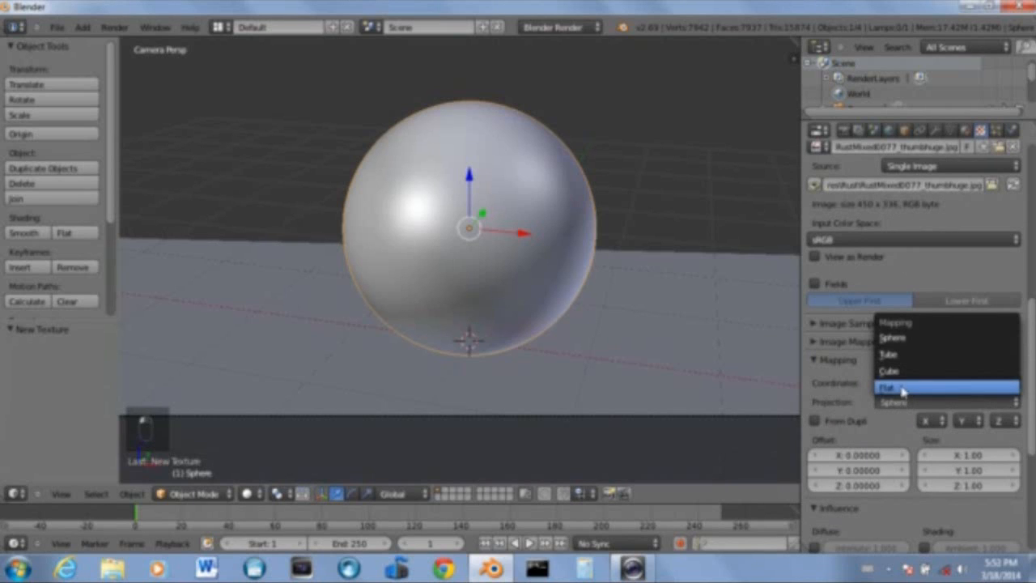
left_click(896, 339)
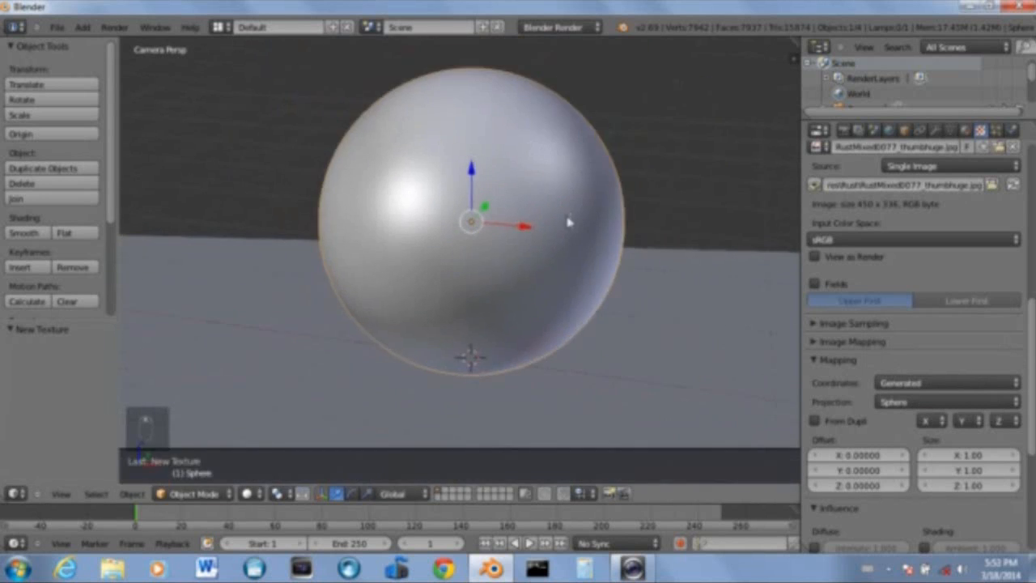
scroll(567, 222, "down", 3)
middle_click_drag(561, 223, 595, 248)
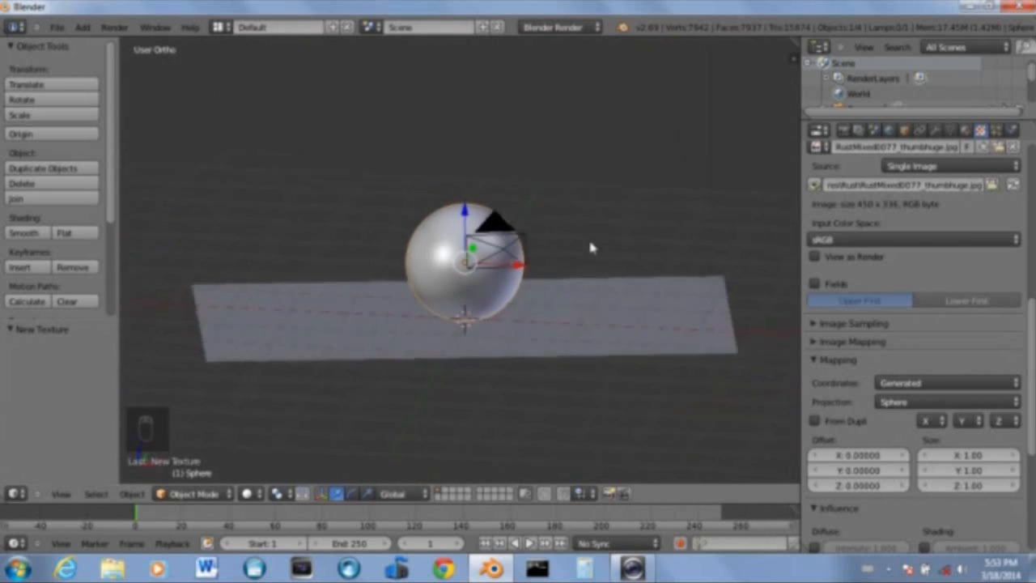
key("KP_0")
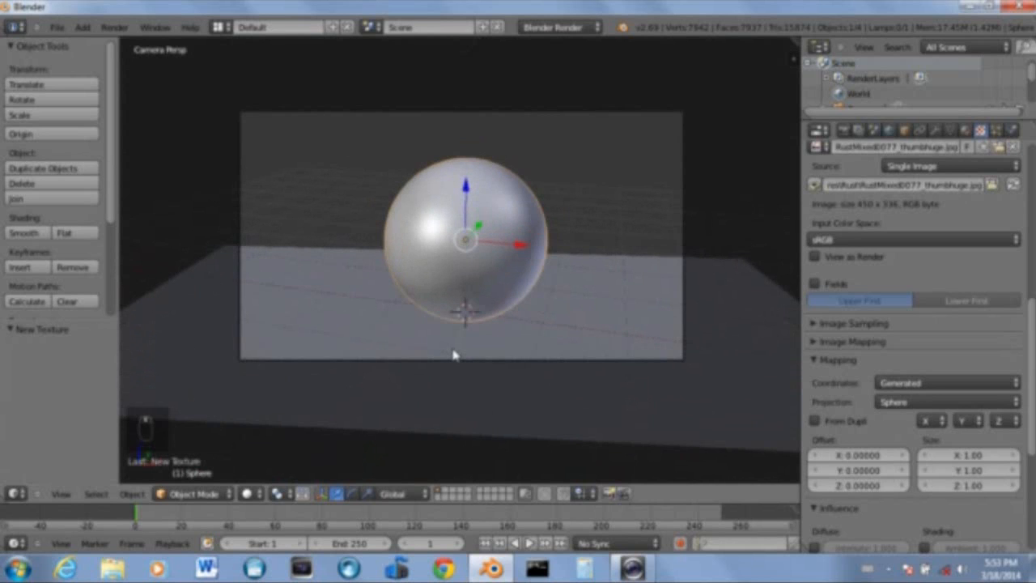
Render the scene to preview the rust-textured sphere
key("F12")
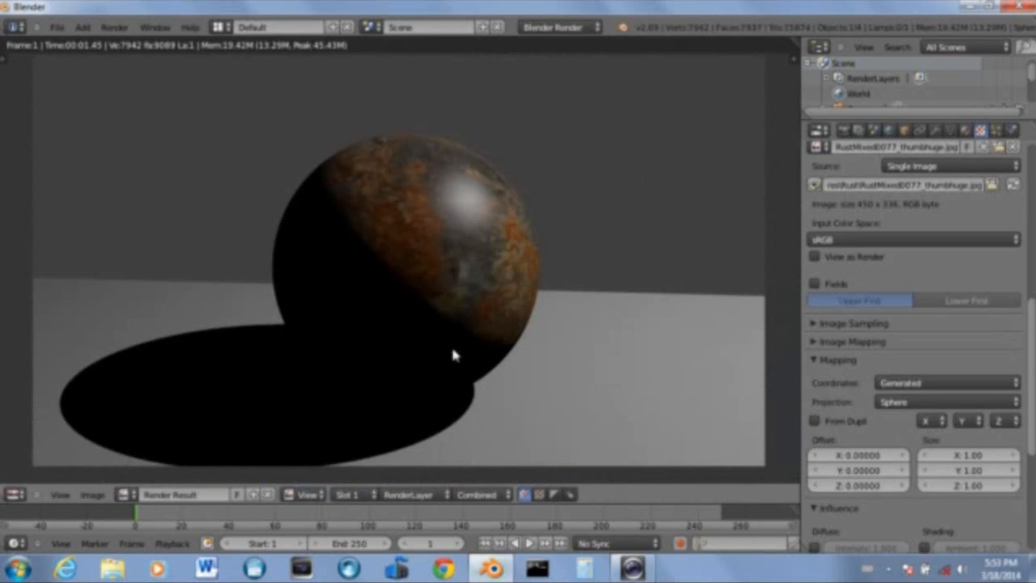
scroll(453, 354, "down", 1)
key("Escape")
Select the lamp and change its type to Area
middle_click_drag(486, 286, 710, 284)
right_click(711, 287)
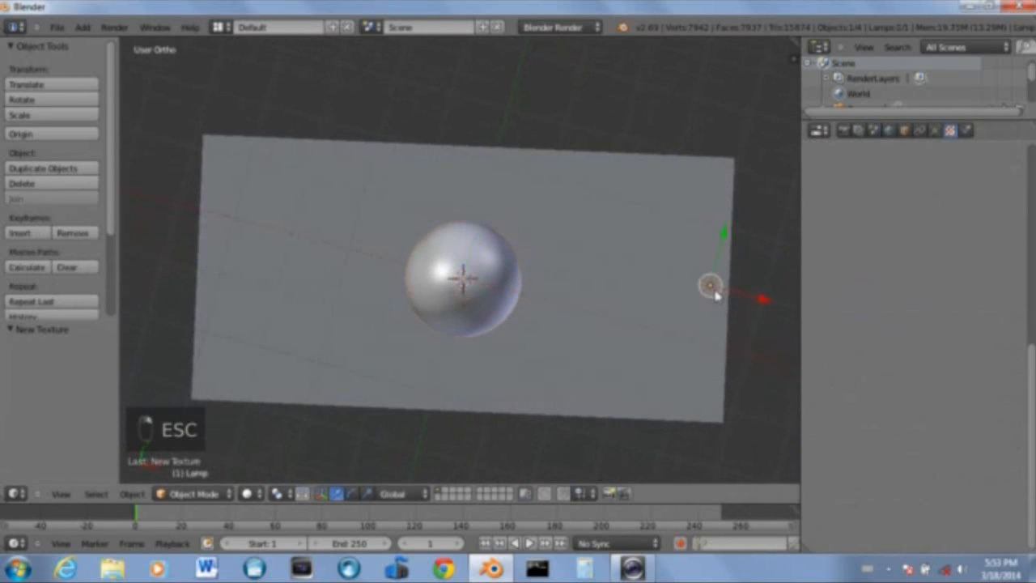
middle_click_drag(608, 333, 620, 224)
scroll(620, 224, "down", 2)
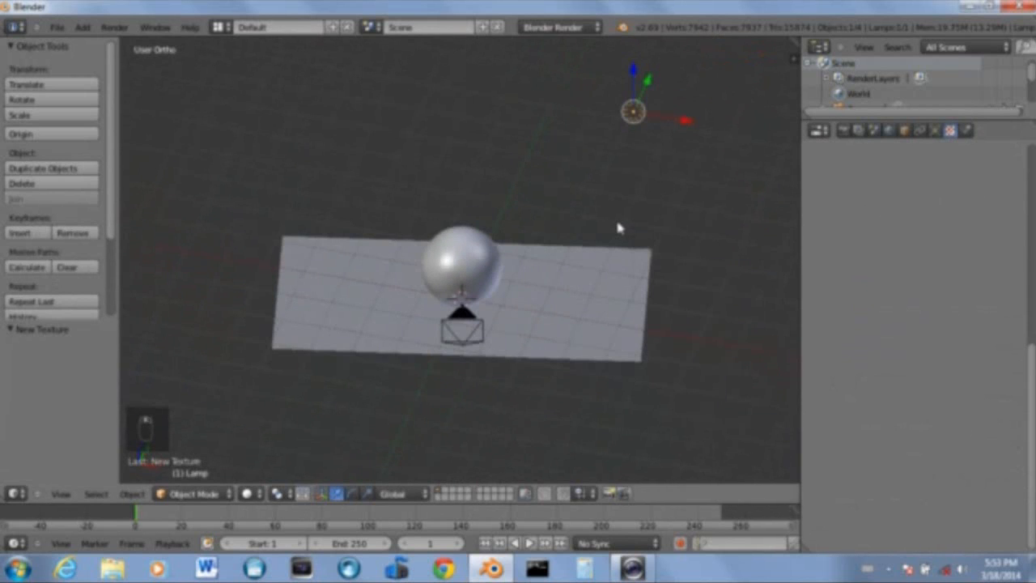
left_click(935, 131)
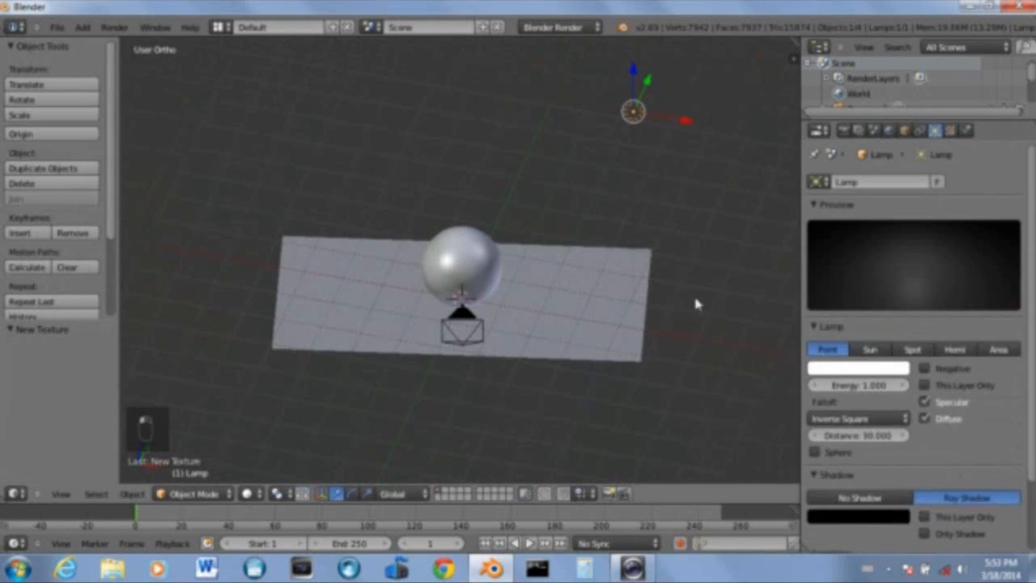
left_click(999, 350)
In top view, move the lamp near the plane's corner and rotate it about 39°
key("KP_7")
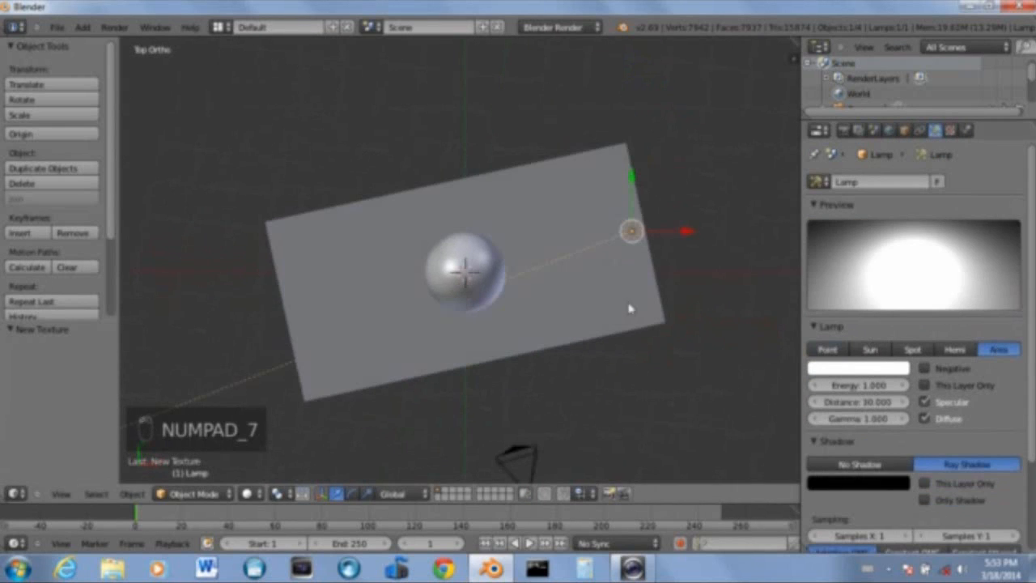
scroll(621, 305, "down", 1)
key("g")
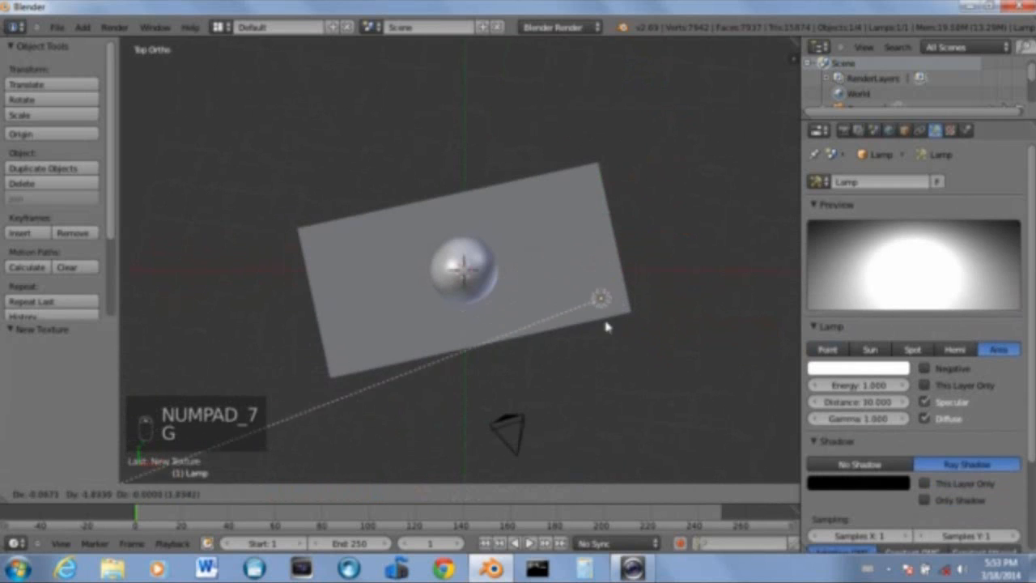
left_click(616, 332)
key("r")
left_click(513, 194)
Set the area lamp's shape to Square with a size of 2.000
scroll(826, 427, "down", 3)
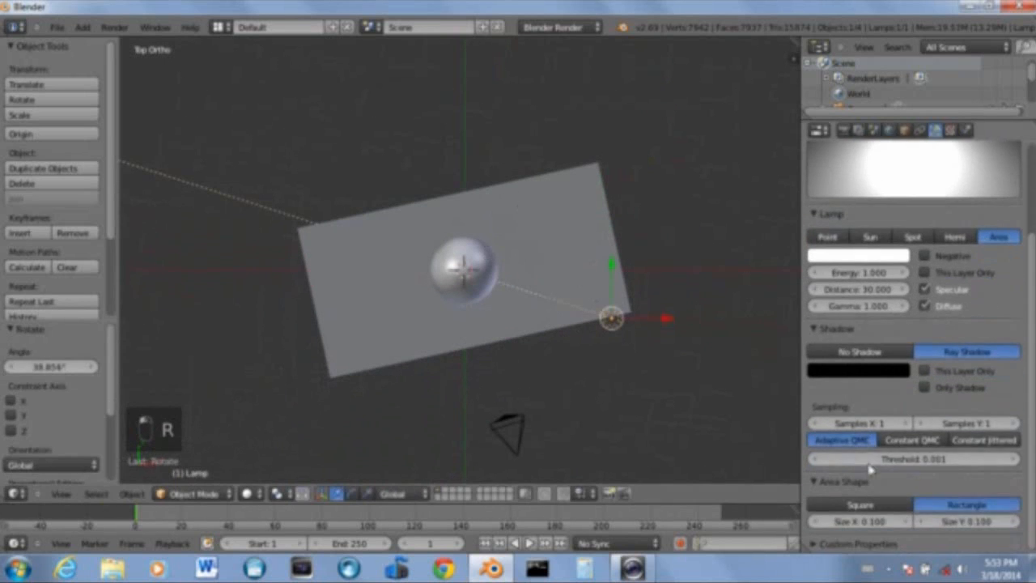
left_click(894, 505)
left_click(975, 505)
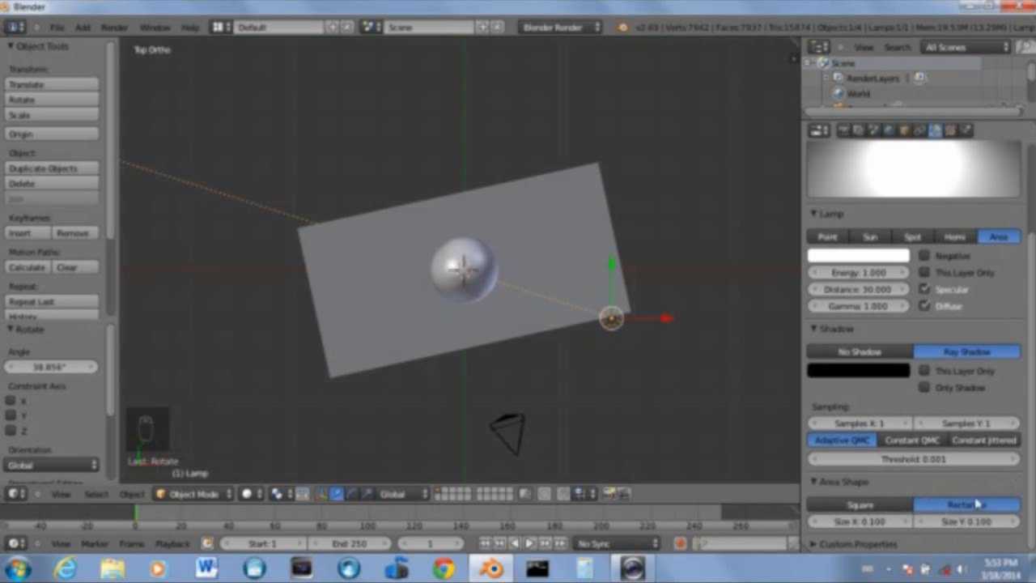
left_click(865, 504)
left_click(920, 522)
key("Return")
In front view, lower the lamp about 3.3 units and rotate it about 31° toward the sphere
middle_click_drag(649, 358, 611, 306)
scroll(640, 332, "up", 2)
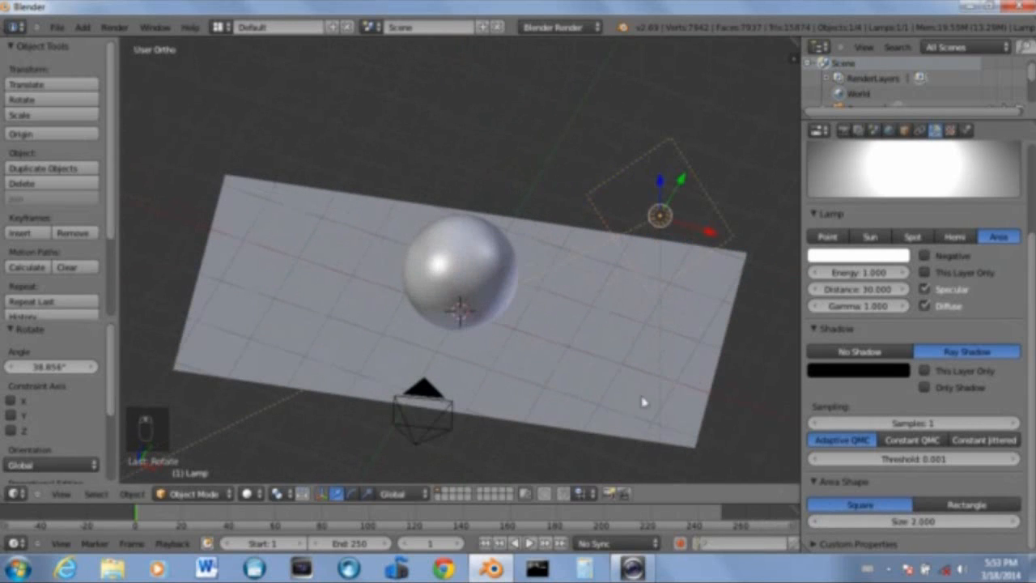
key("KP_1")
scroll(651, 269, "down", 4)
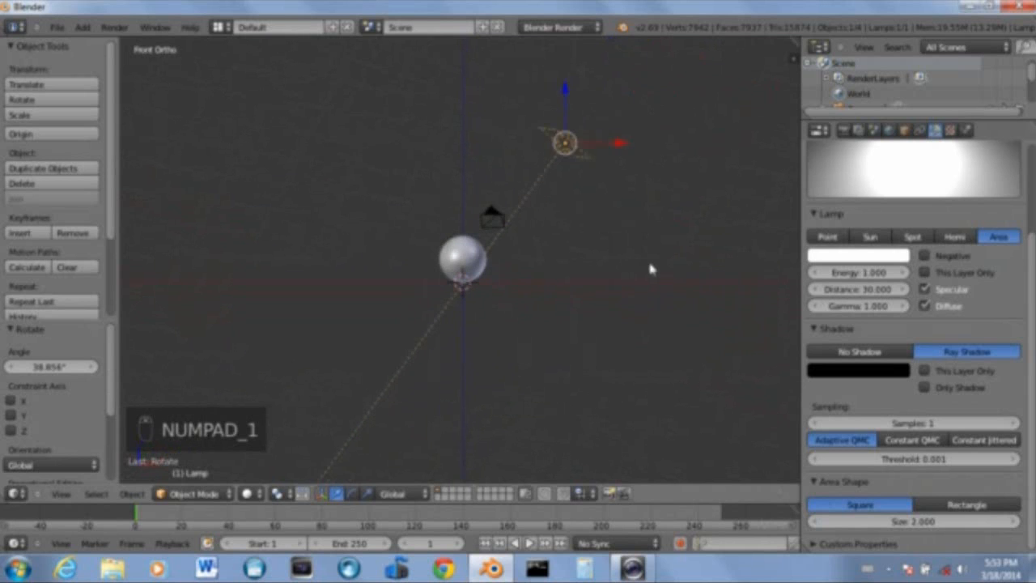
key("g")
left_click(607, 307)
key("r")
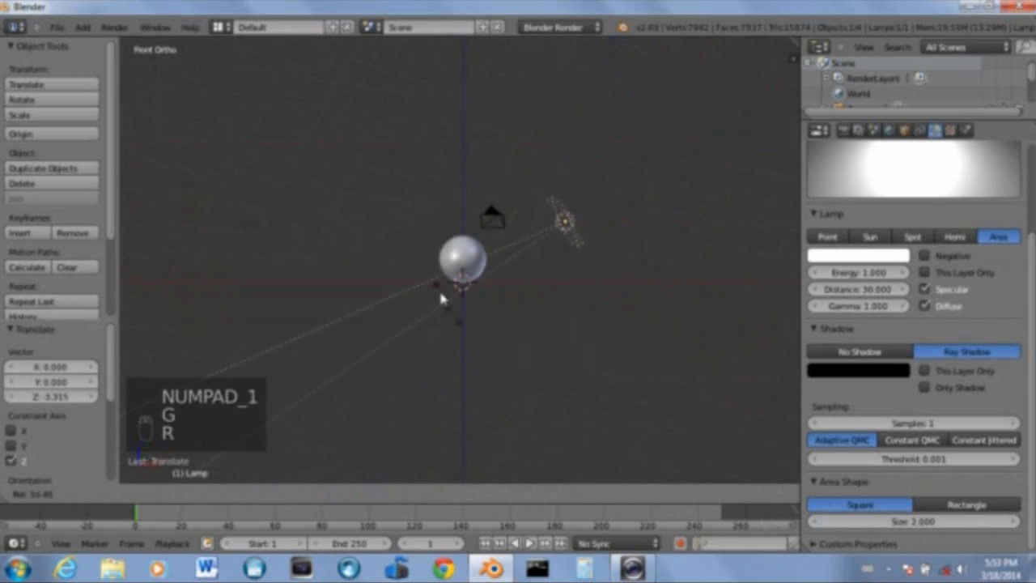
left_click(475, 286)
middle_click_drag(475, 286, 620, 319)
key("KP_7")
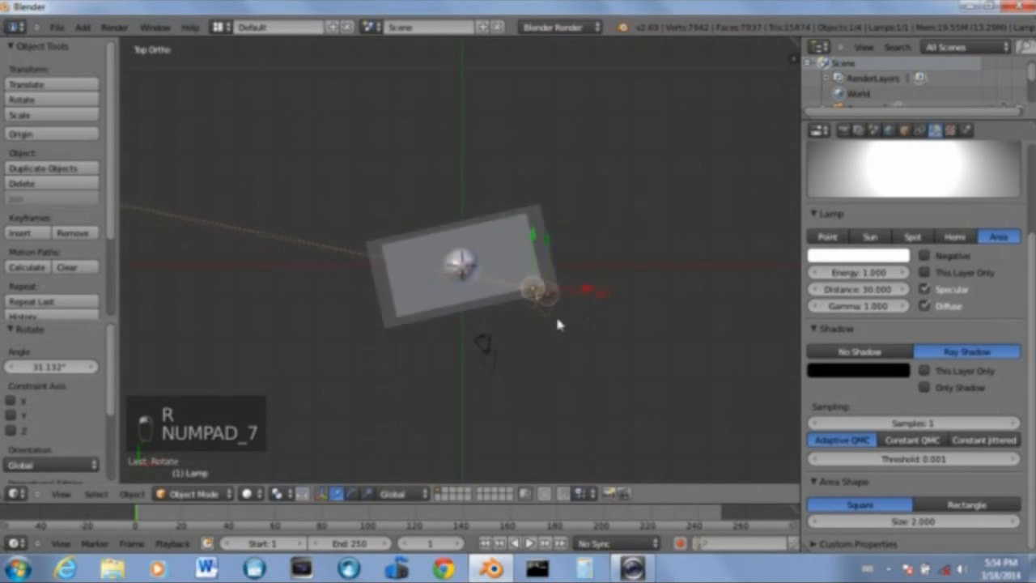
In top view, reposition the lamp beside the sphere and rotate it about 20° to face it
middle_click_drag(557, 319, 559, 340)
key("KP_7")
scroll(557, 325, "up", 4)
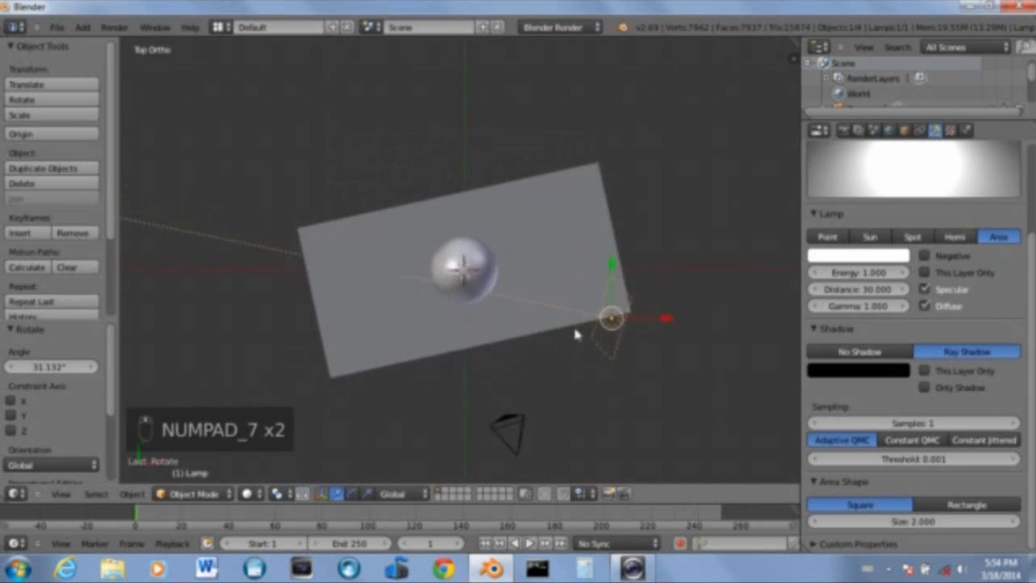
key("g")
left_click(615, 373)
key("r")
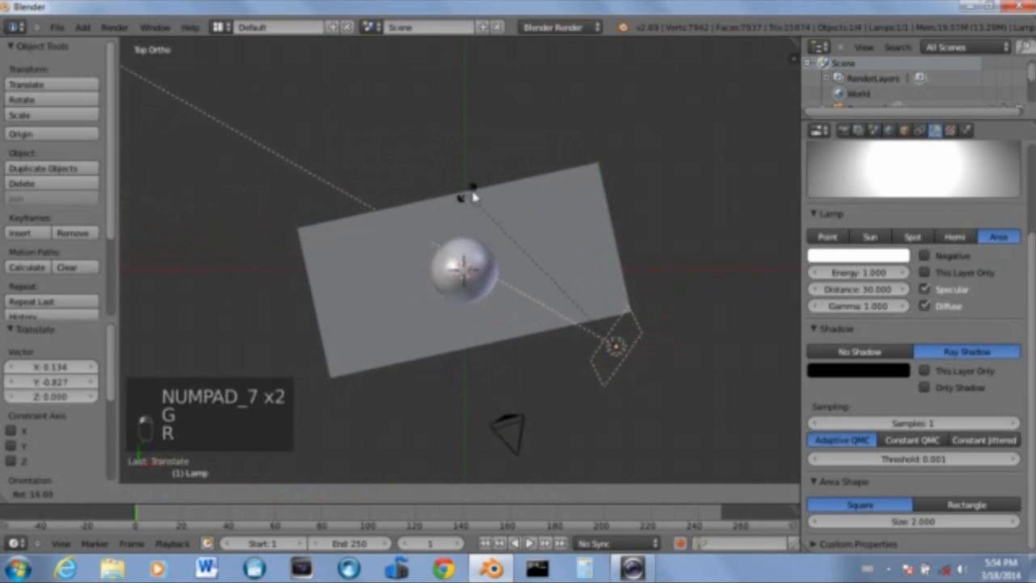
left_click(512, 275)
key("g")
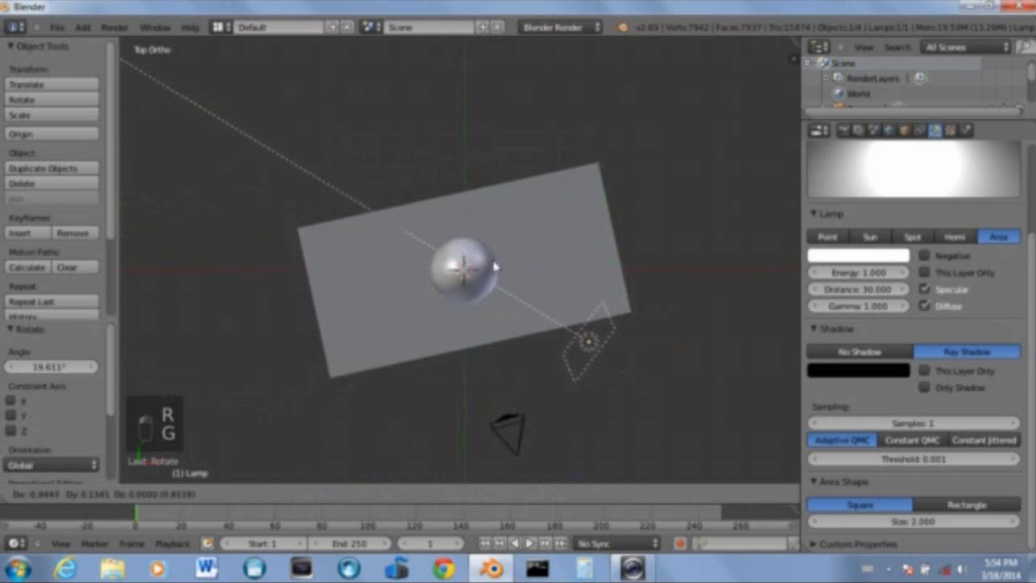
left_click(492, 267)
Set the lamp's distance to 5 and its energy to 0.8
scroll(549, 317, "down", 5)
scroll(556, 328, "up", 5)
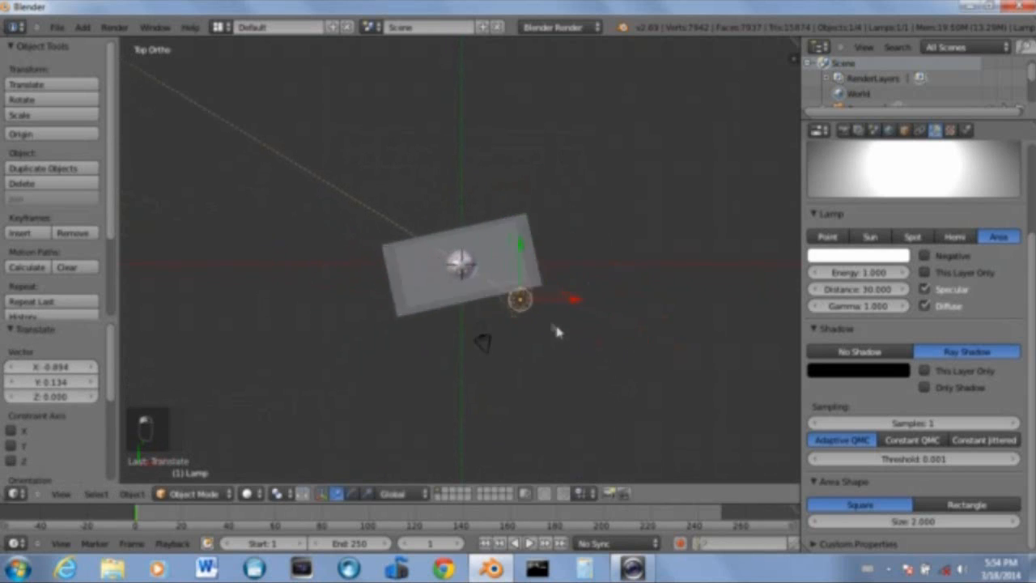
scroll(557, 333, "up", 2)
left_click(853, 290)
type("5")
key("Return")
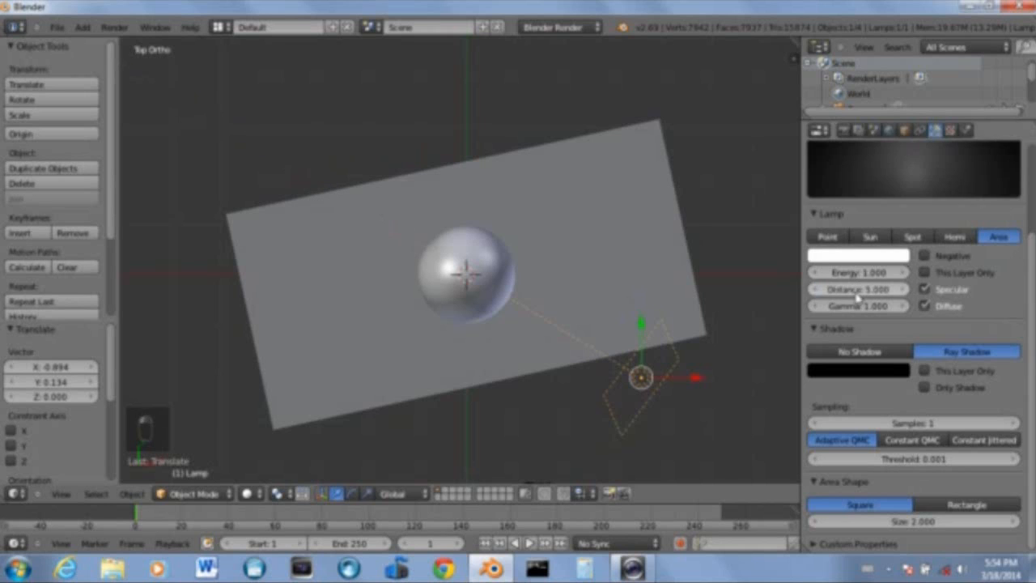
left_click(875, 305)
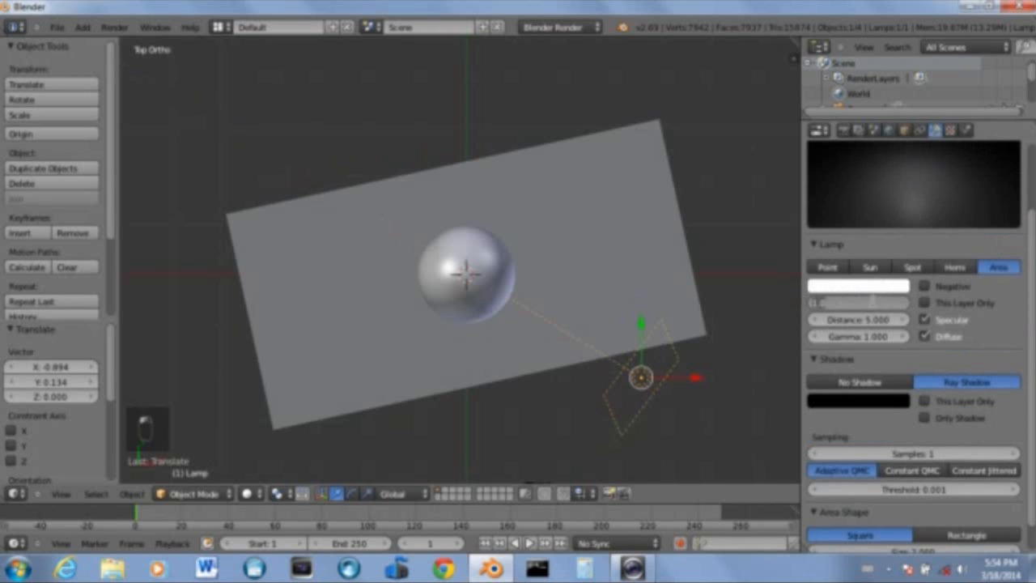
type("0.8")
key("Return")
Render the scene twice to check the new lighting
key("F12")
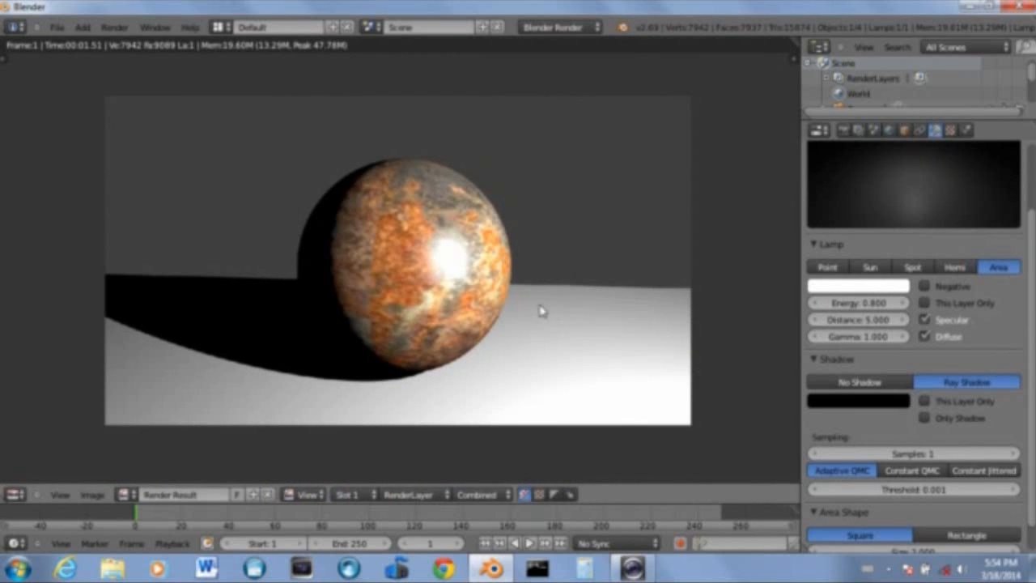
key("Escape")
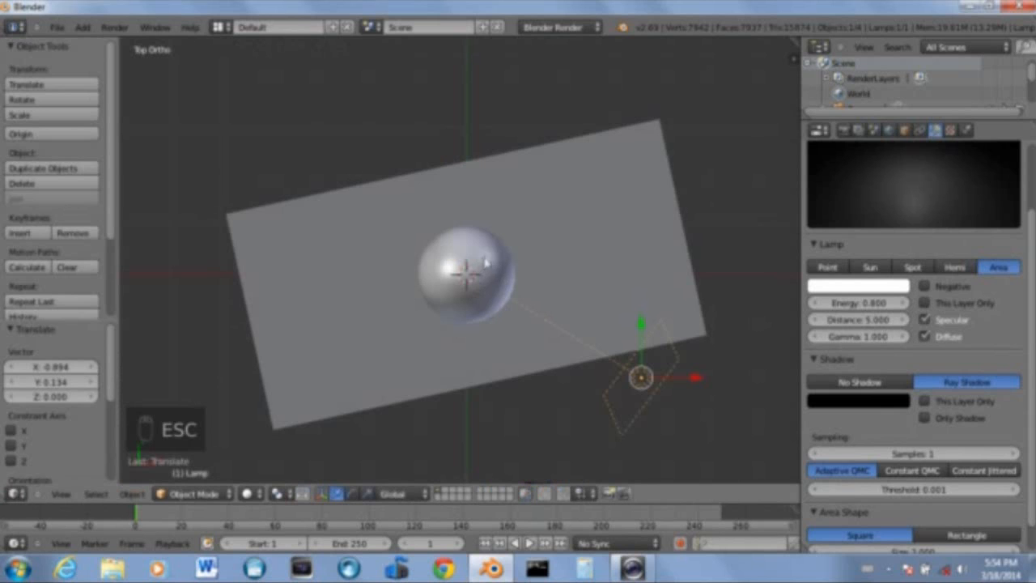
key("F12")
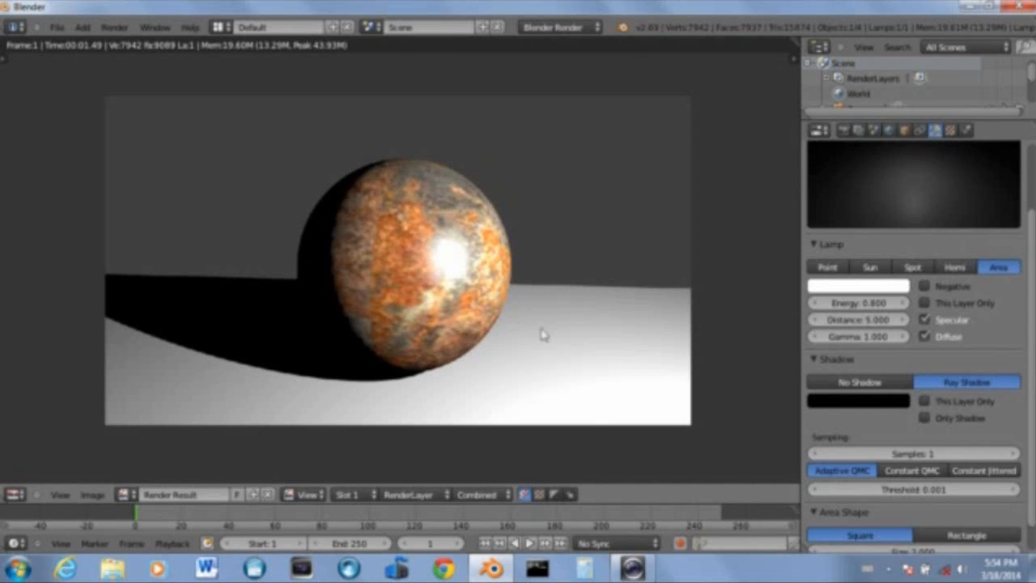
key("Escape")
Select the sphere and set its material's specular intensity to 0.05
scroll(505, 304, "up", 4)
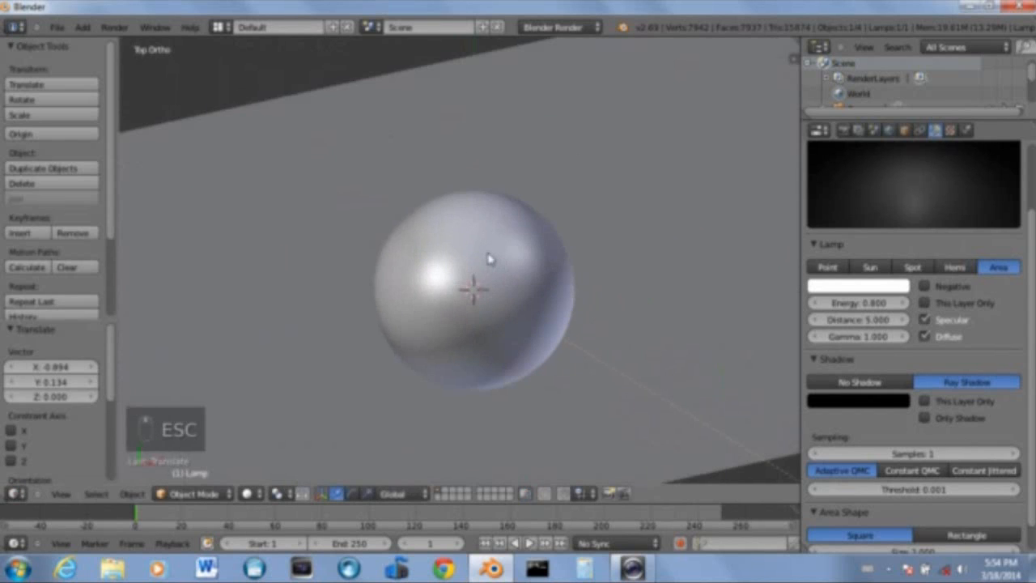
right_click(496, 250)
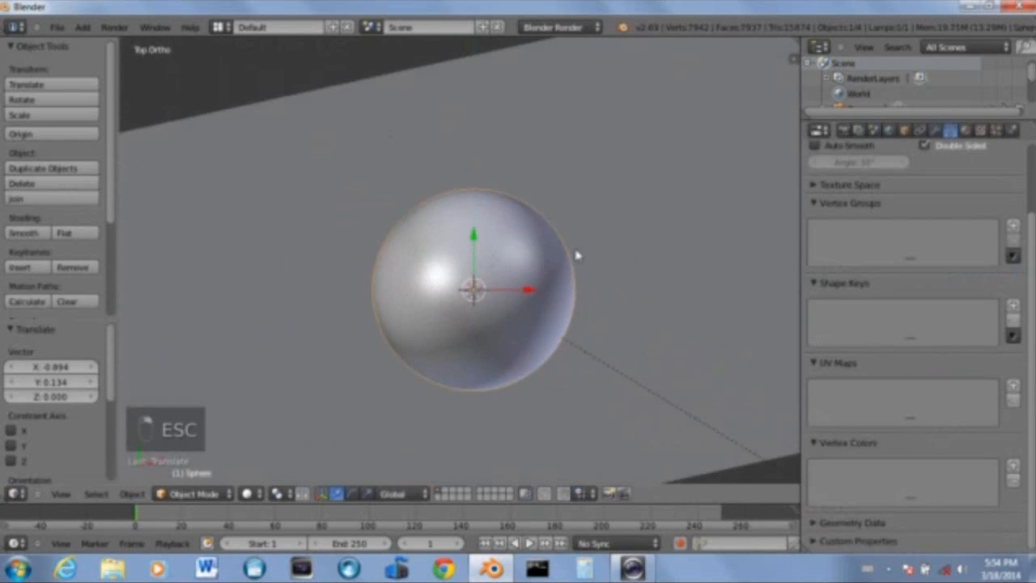
left_click(967, 131)
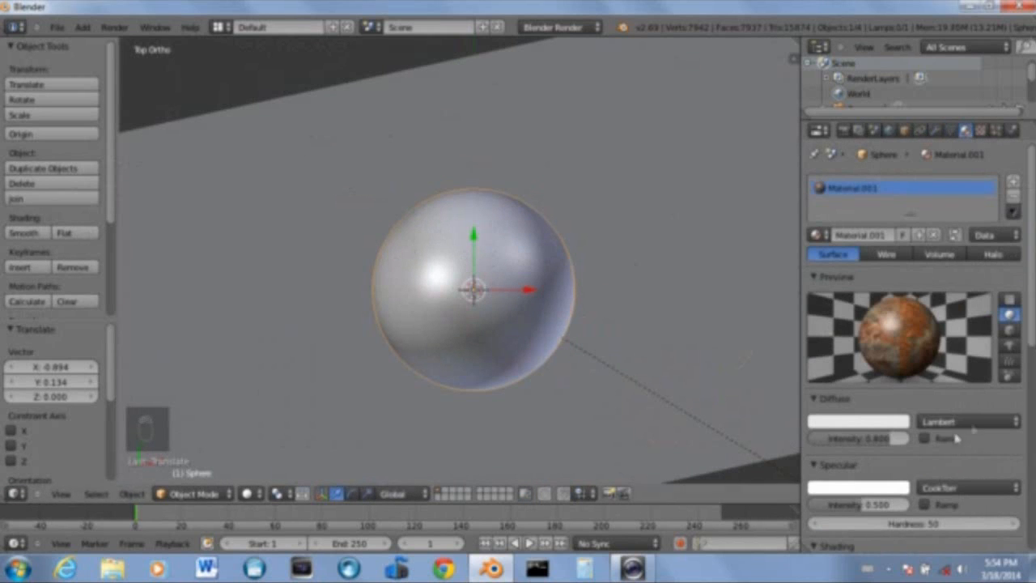
scroll(957, 438, "down", 3)
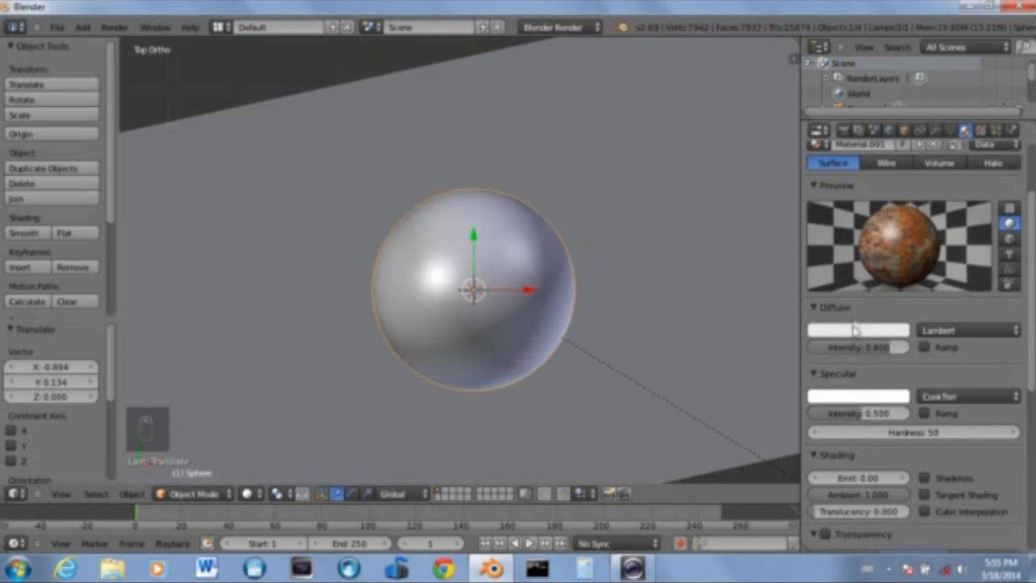
left_click_drag(882, 349, 809, 350)
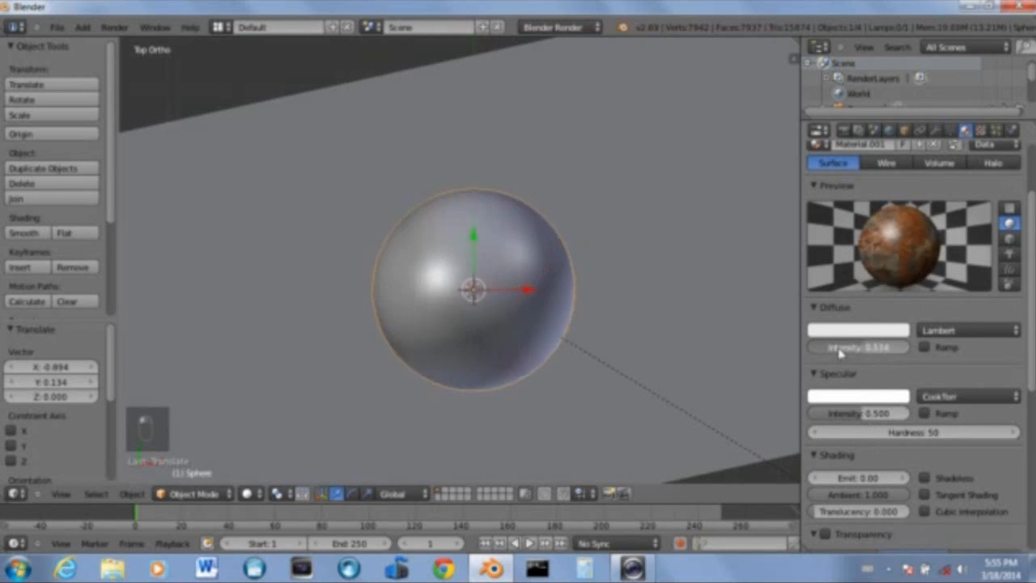
key("ctrl+z")
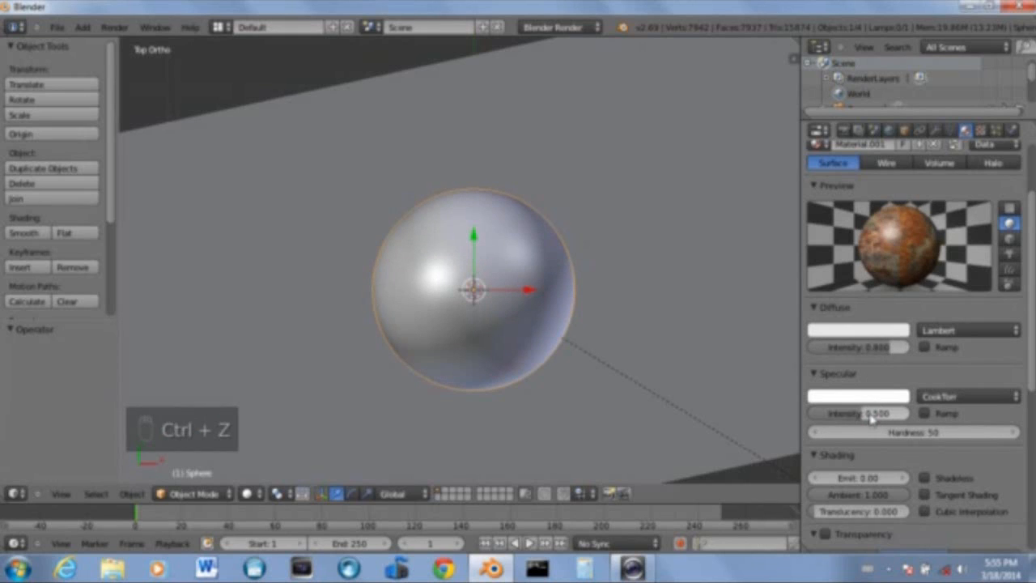
left_click(867, 415)
type("0.05")
key("Return")
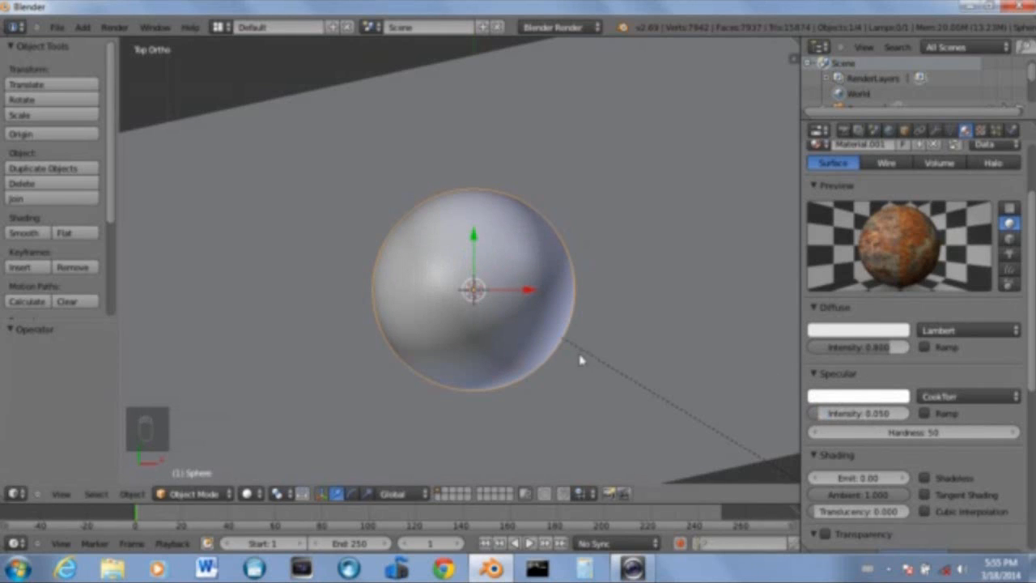
Render the scene, then try a specular intensity of 0 and render again
key("F12")
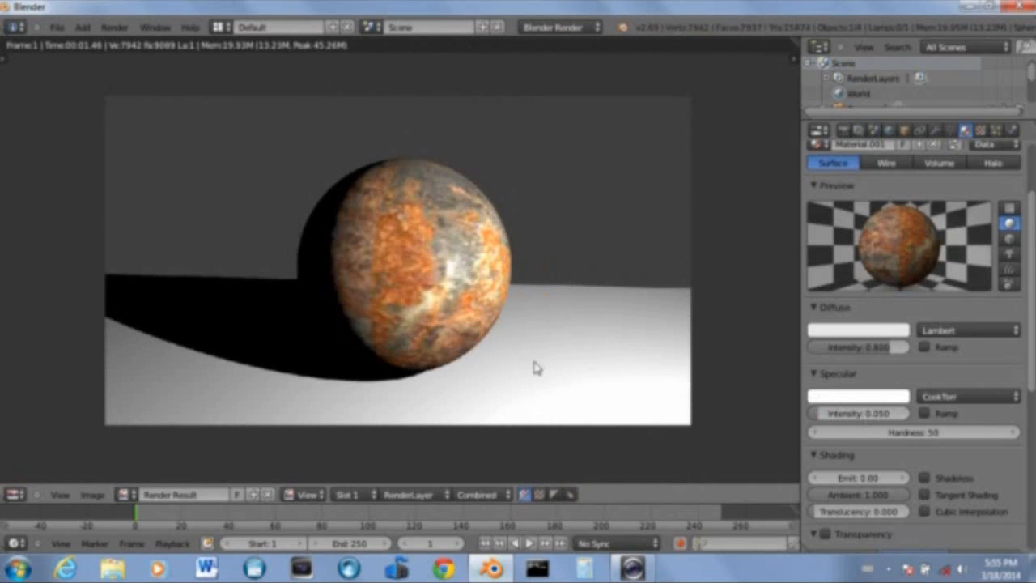
left_click_drag(852, 407, 826, 408)
key("F12")
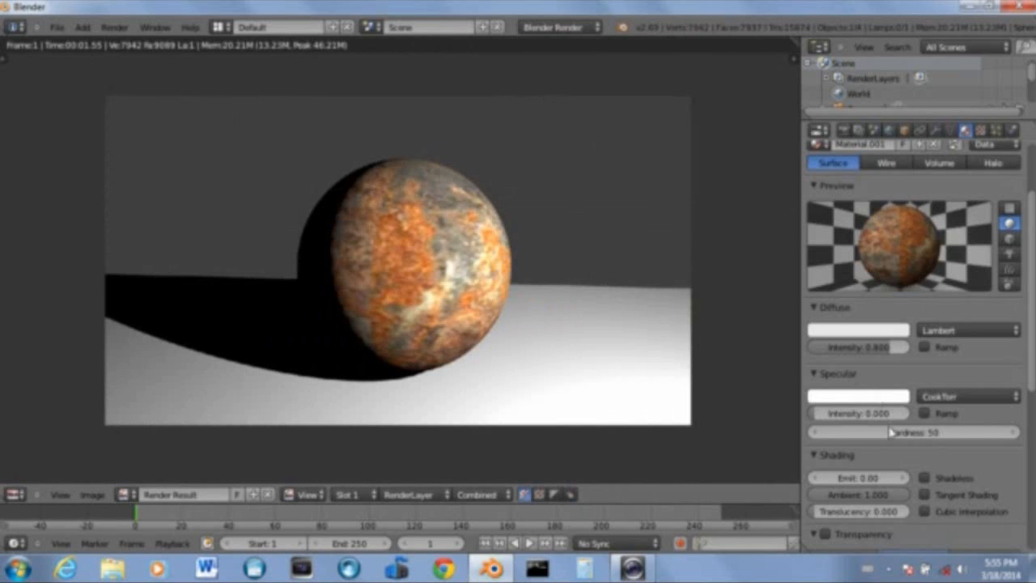
Set the sphere material's specular intensity to 0.05 and close the render
left_click(865, 414)
type(".0")
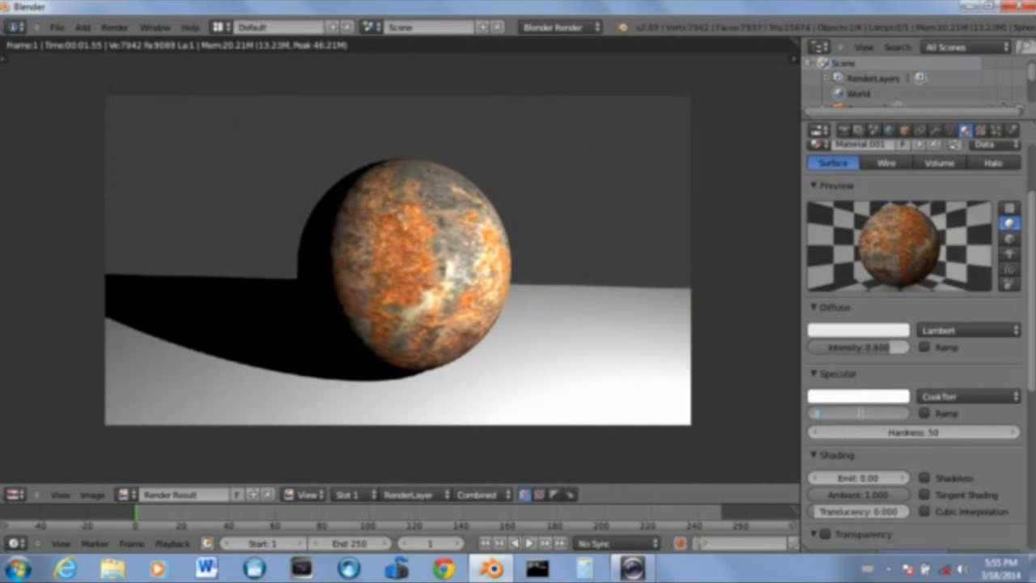
type("5")
key("Return")
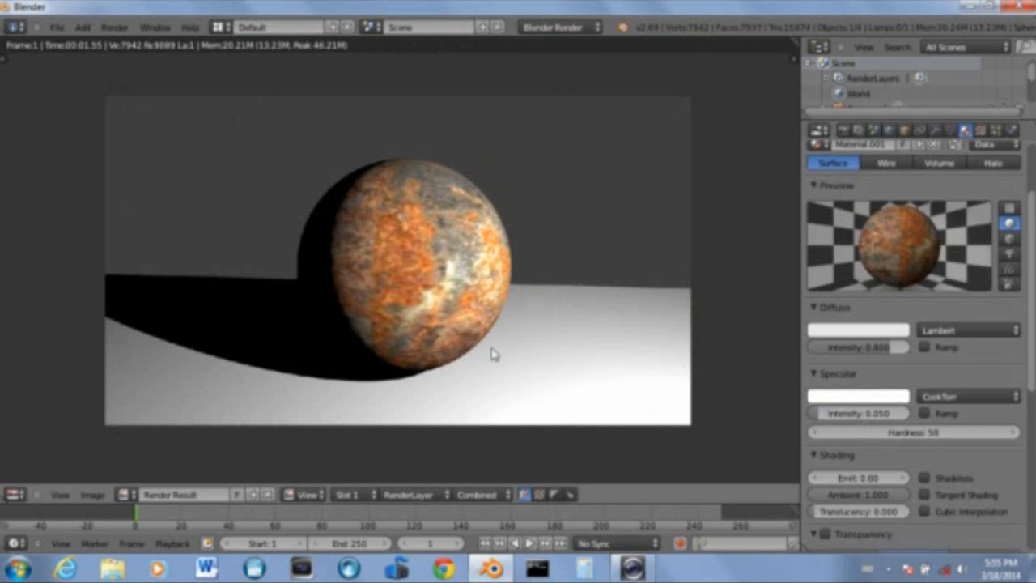
key("Escape")
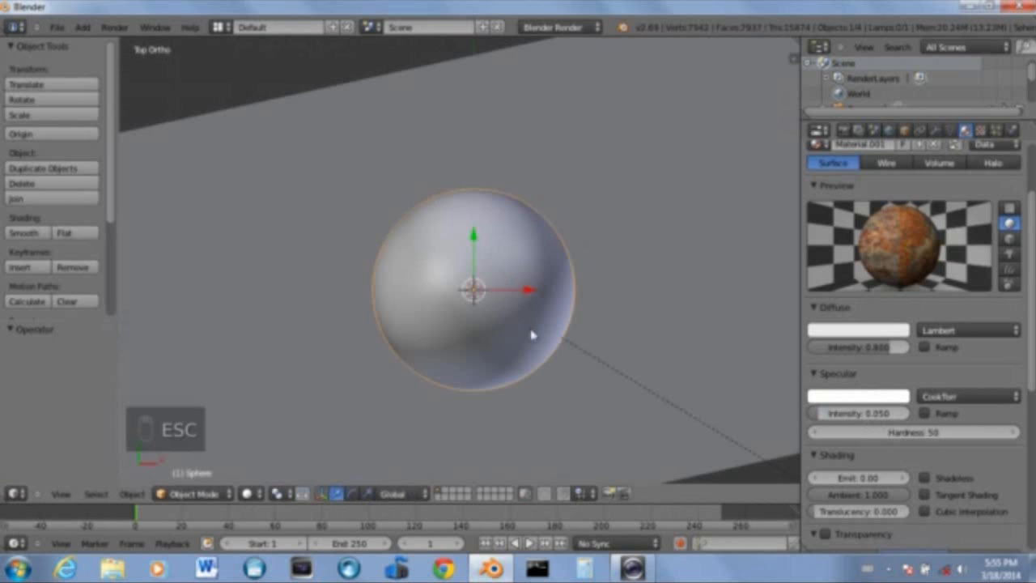
Select the area lamp, set its distance to 3 and render the scene
scroll(530, 394, "down", 4)
middle_click_drag(535, 408, 520, 351)
key("KP_7")
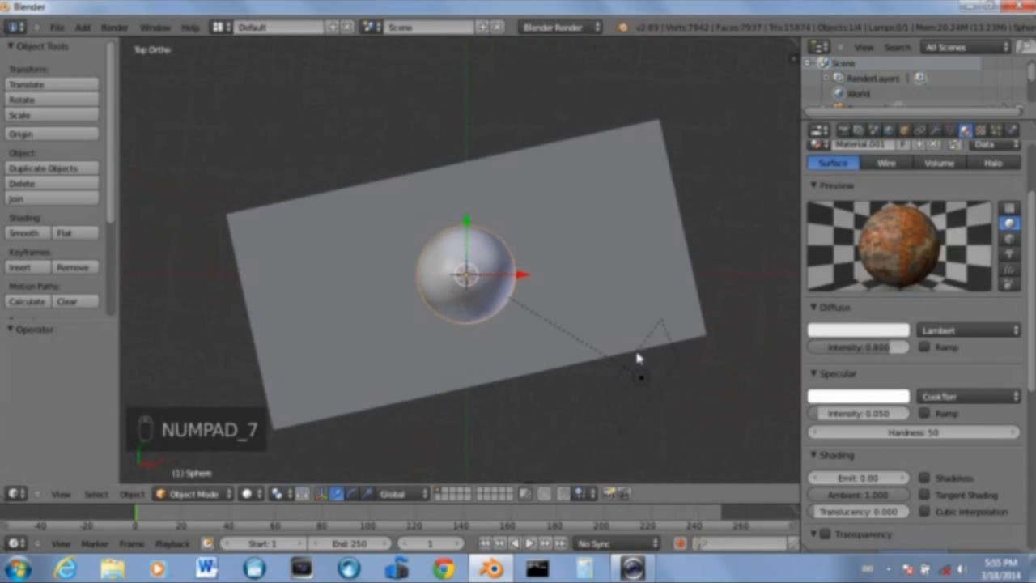
right_click(640, 374)
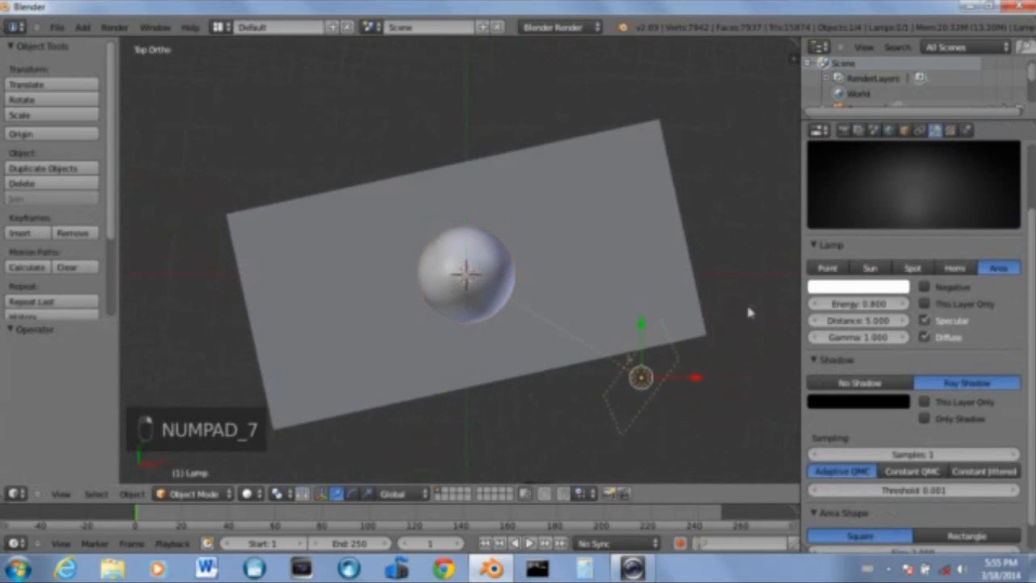
left_click(872, 322)
type("3")
key("Return")
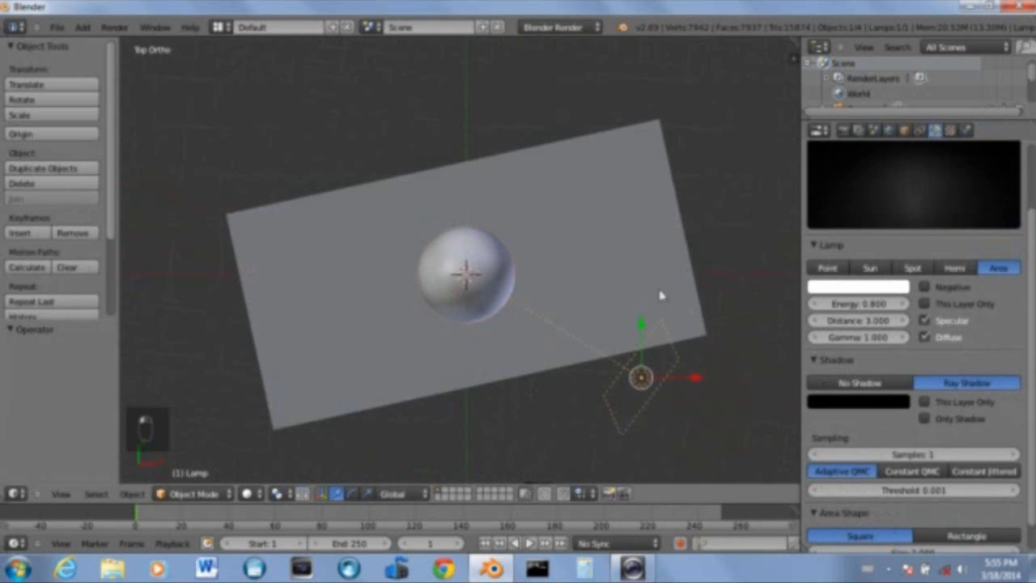
key("F12")
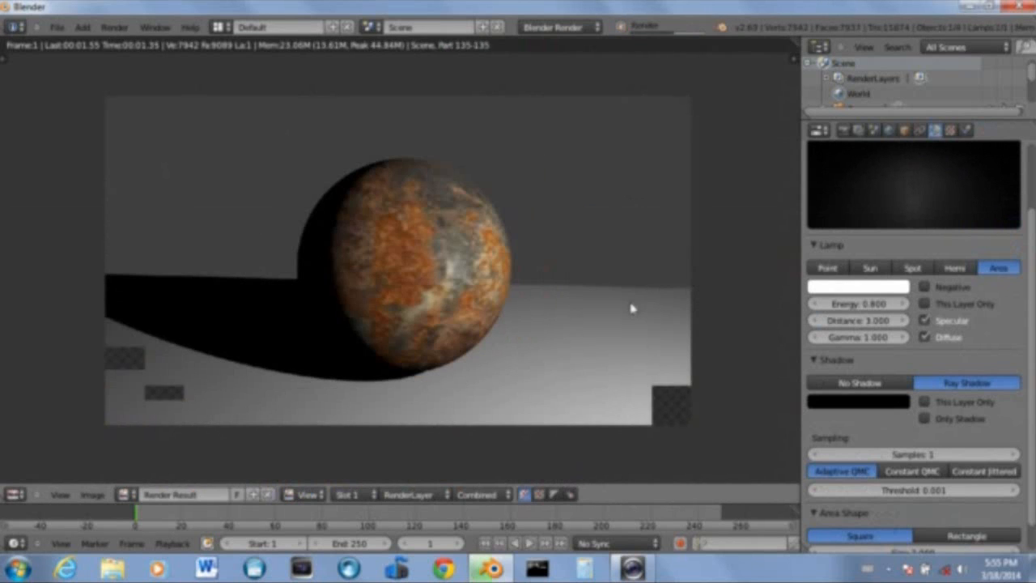
key("Escape")
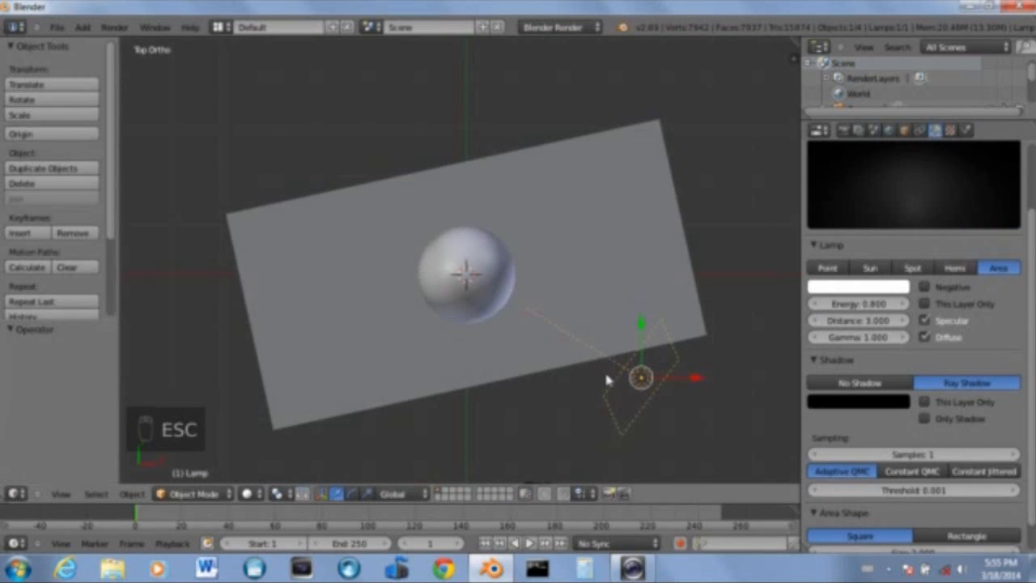
Move and rotate the area lamp to reposition it beside the sphere near the plane's lower right
key("g")
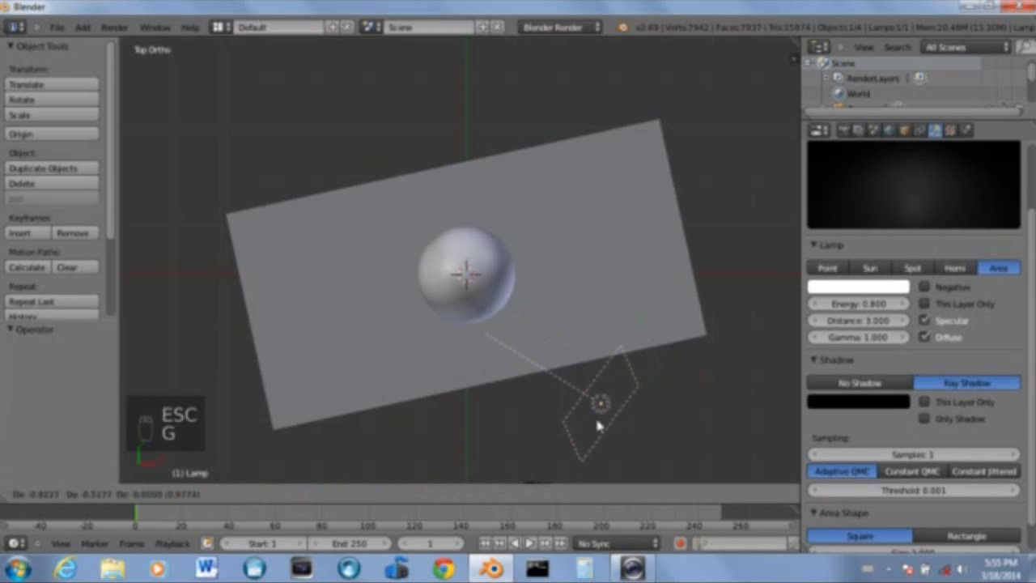
left_click(600, 403)
key("r")
left_click(570, 293)
middle_click_drag(569, 293, 557, 269)
key("KP_7")
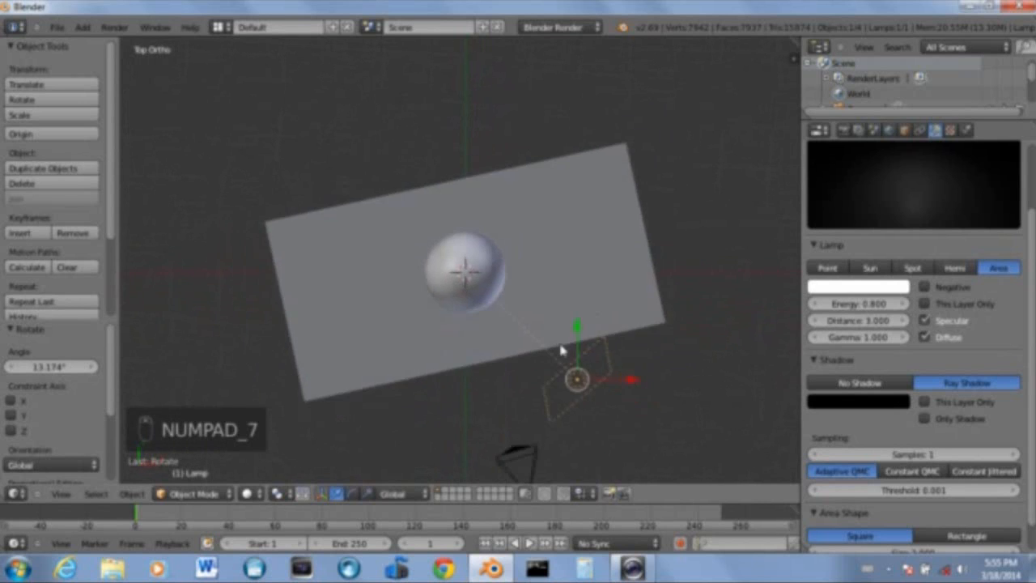
key("g")
left_click(593, 374)
key("r")
left_click(498, 236)
key("g")
left_click(572, 265)
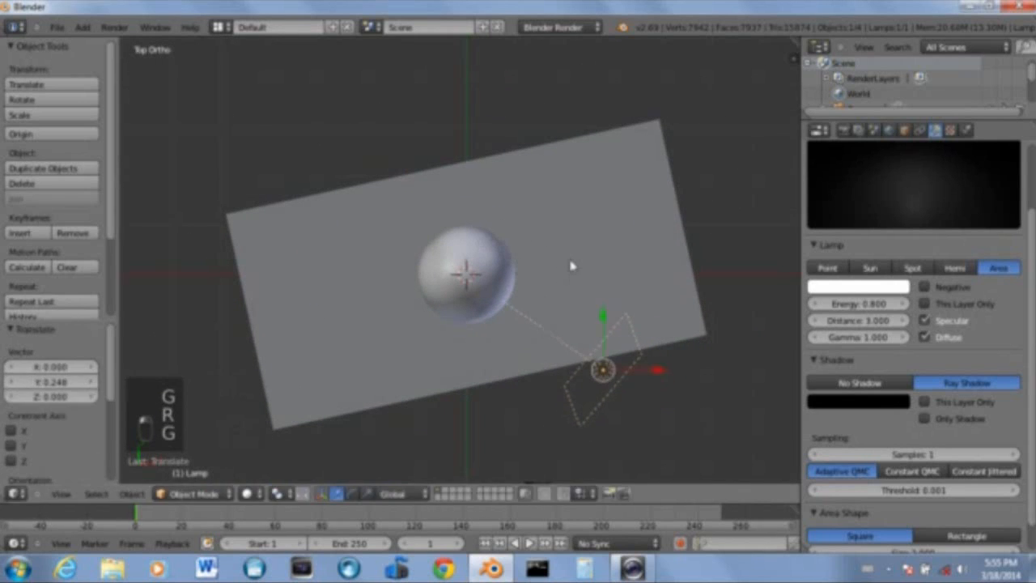
Duplicate the area lamp in place and rotate the copy by 90 degrees
key("shift+d")
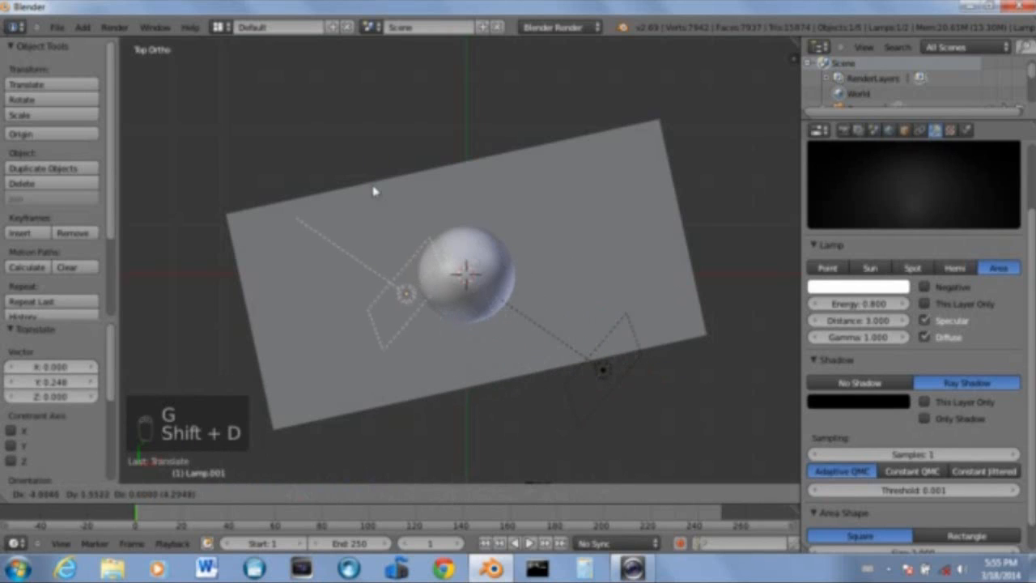
right_click(374, 191)
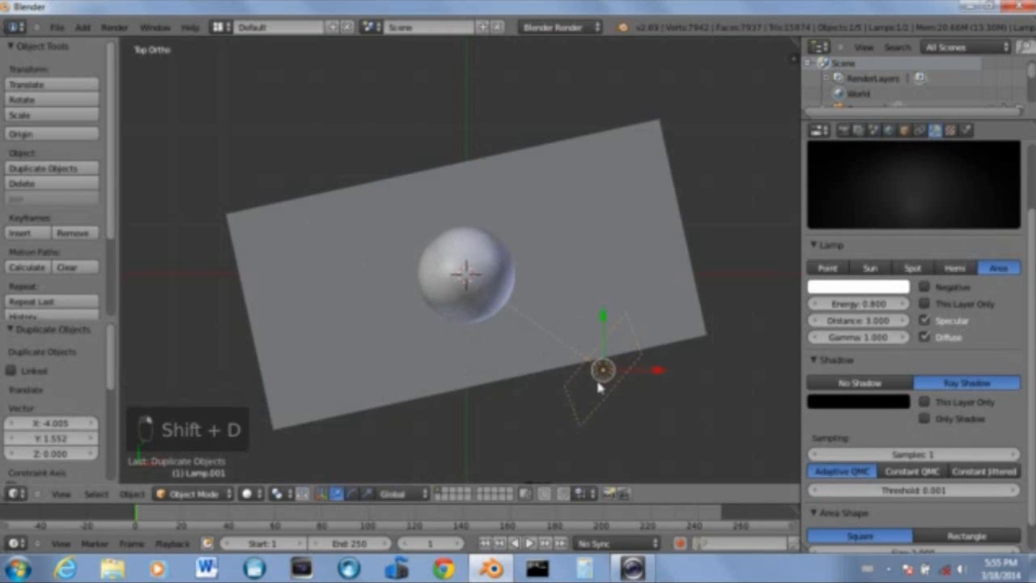
key("r")
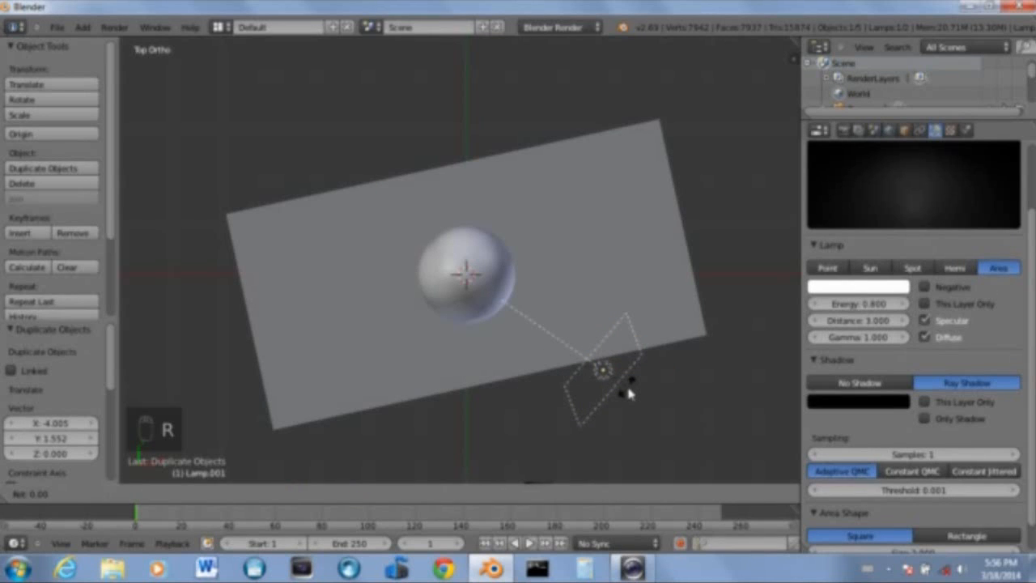
type("90")
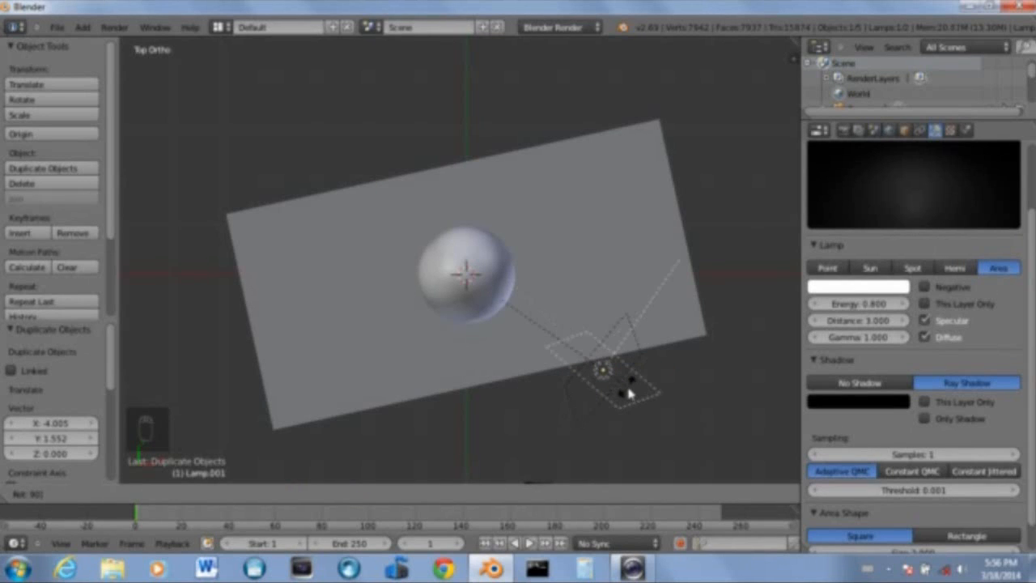
key("Return")
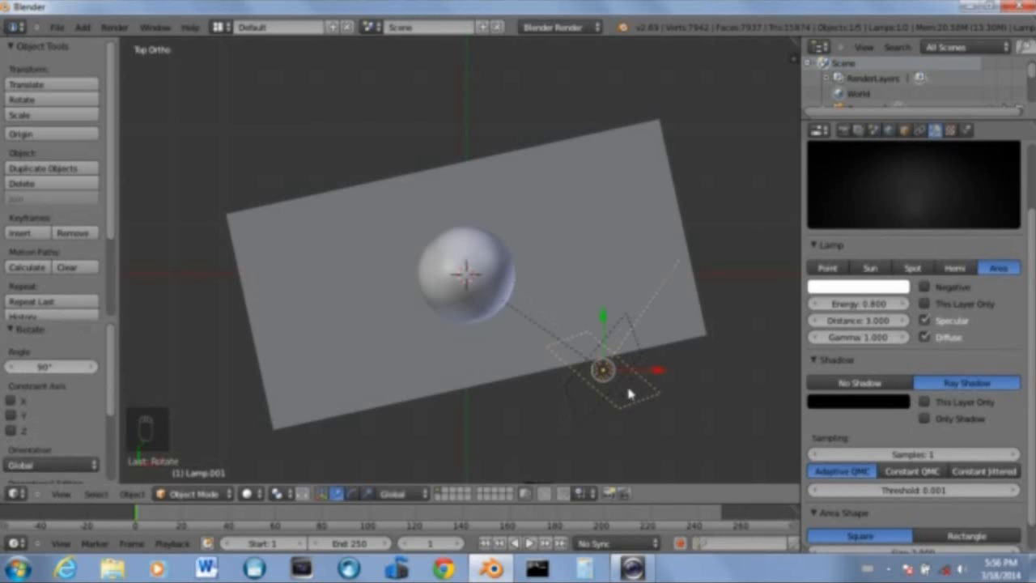
Move the duplicated lamp to the plane's lower left, in front of the sphere
key("g")
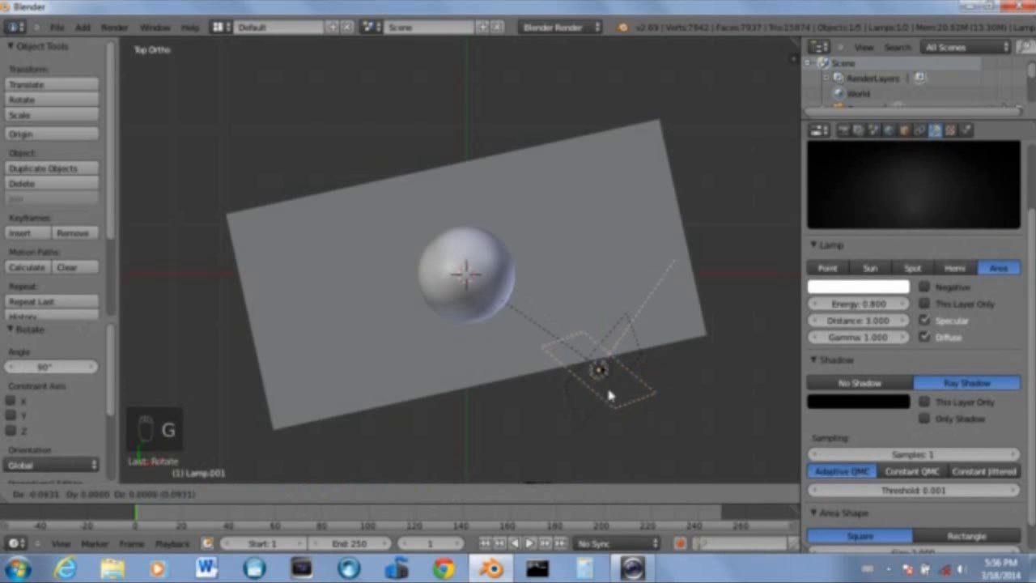
left_click(398, 418)
middle_click_drag(398, 419, 386, 219)
key("KP_7")
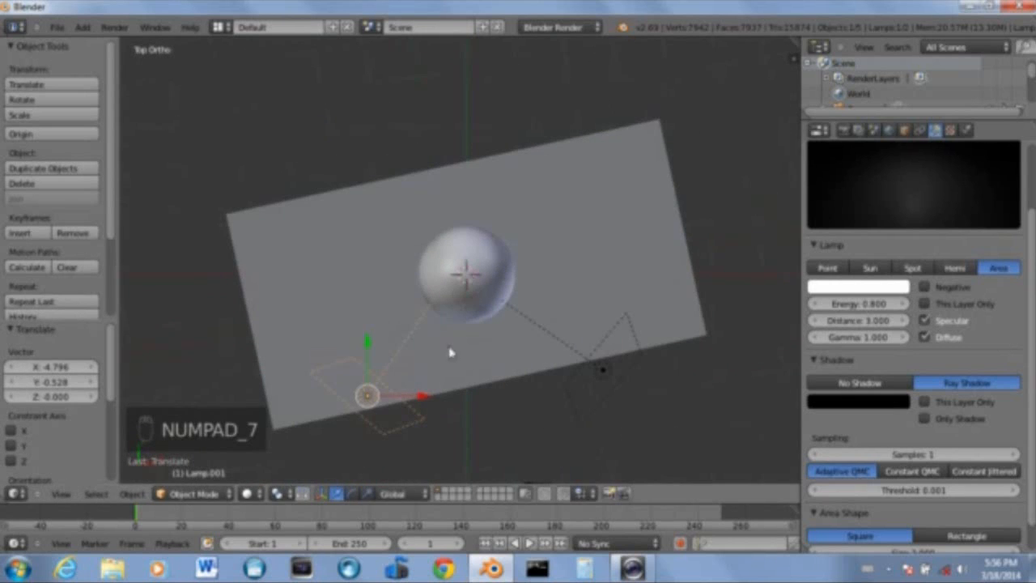
key("g")
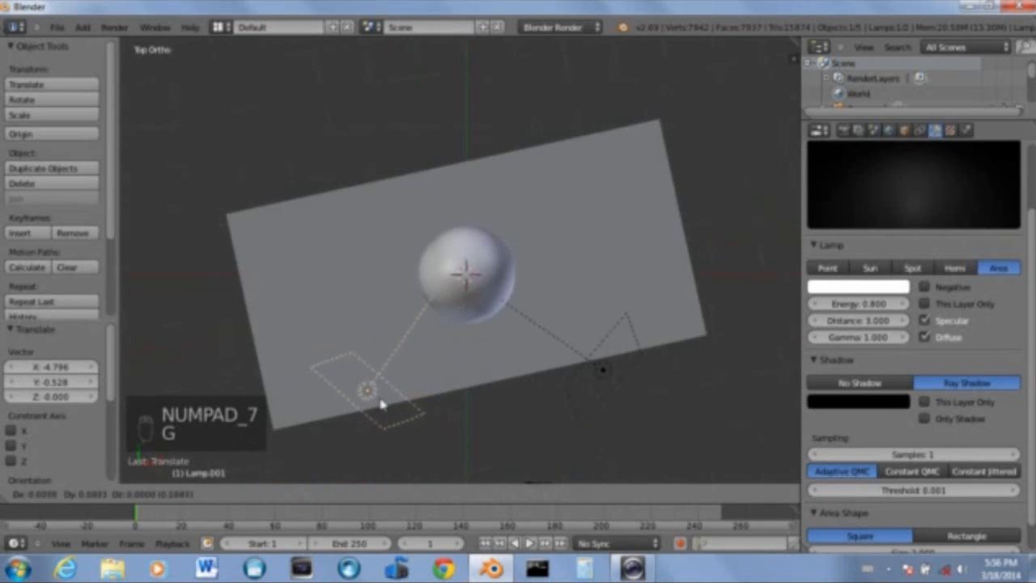
left_click(395, 405)
key("g")
left_click(478, 390)
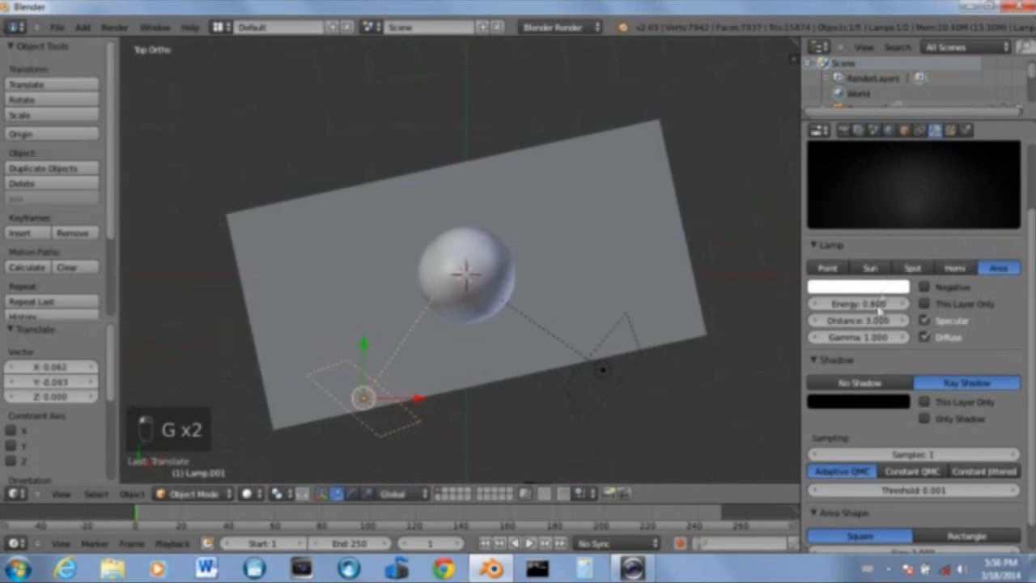
Set the second lamp's distance to 2 and energy to 0.7, then render the scene
left_click(872, 318)
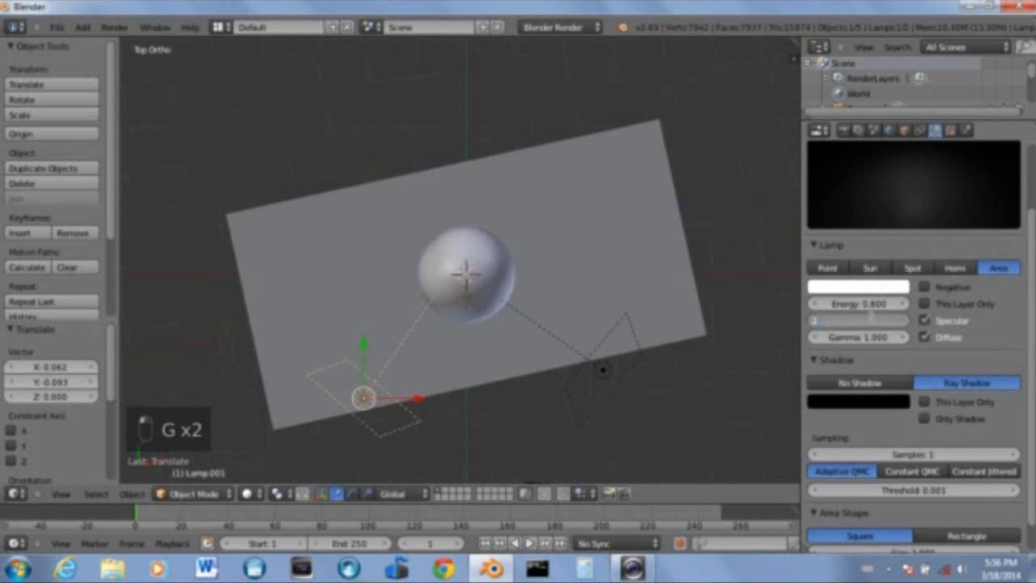
key("Return")
left_click(864, 302)
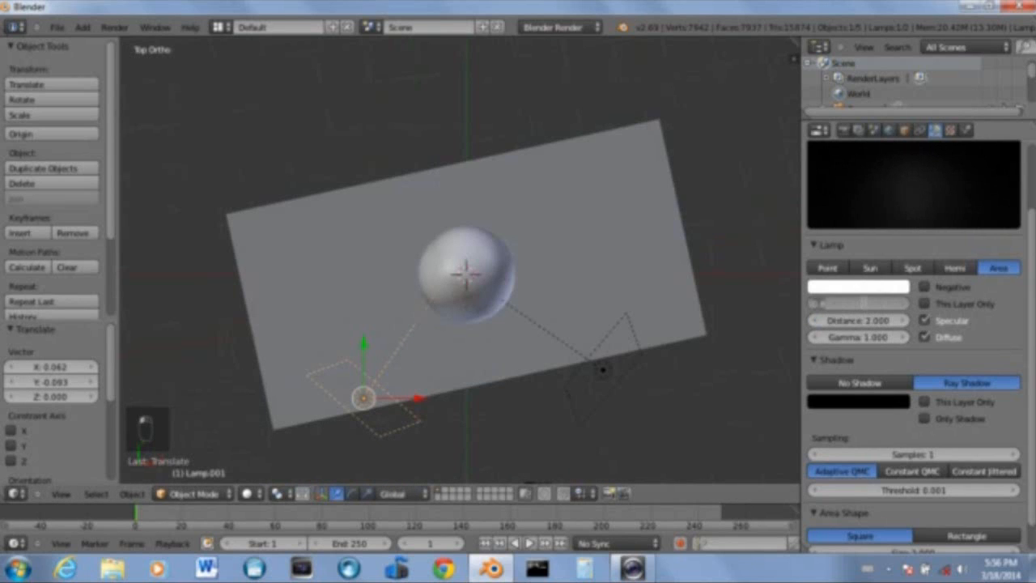
key("Return")
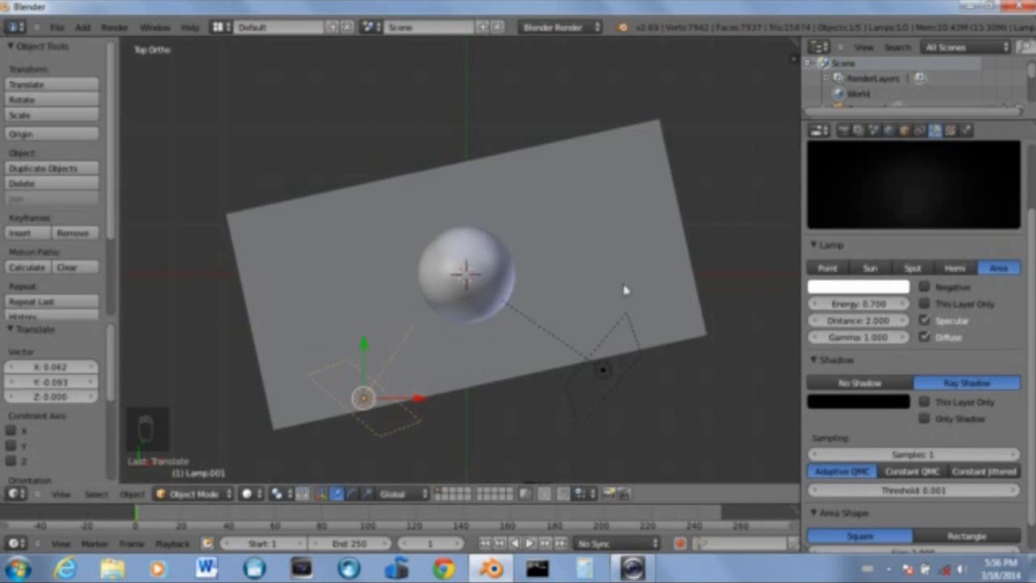
key("F12")
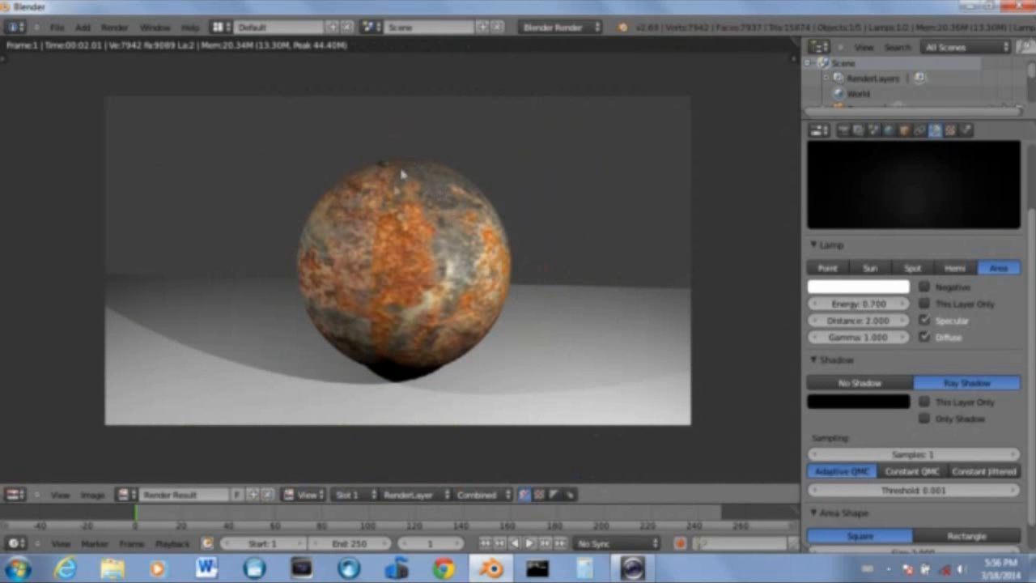
key("Escape")
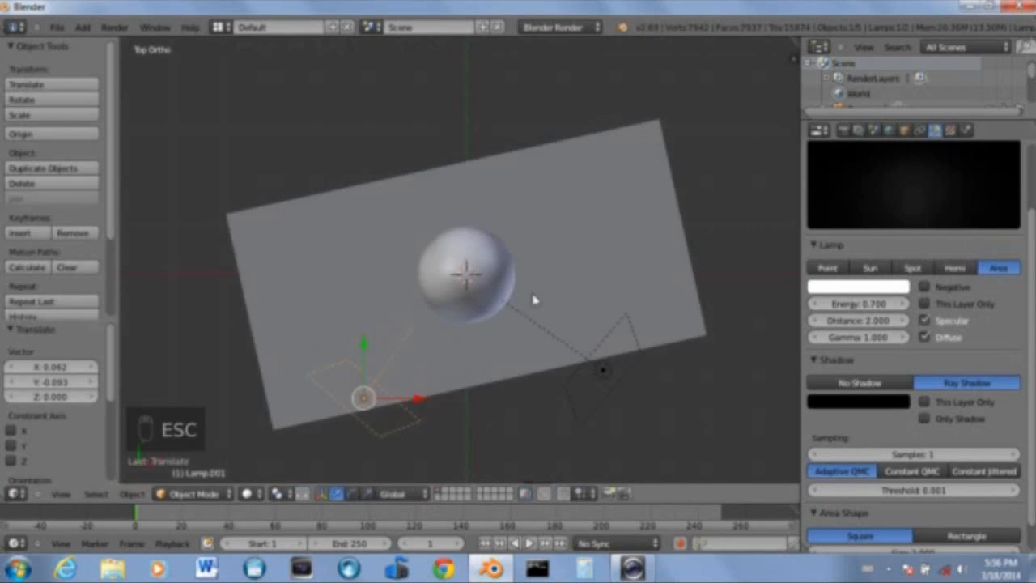
Select the sphere, rotate it about the view axis to turn its texture, and render the result
scroll(534, 300, "up", 3)
right_click(502, 283)
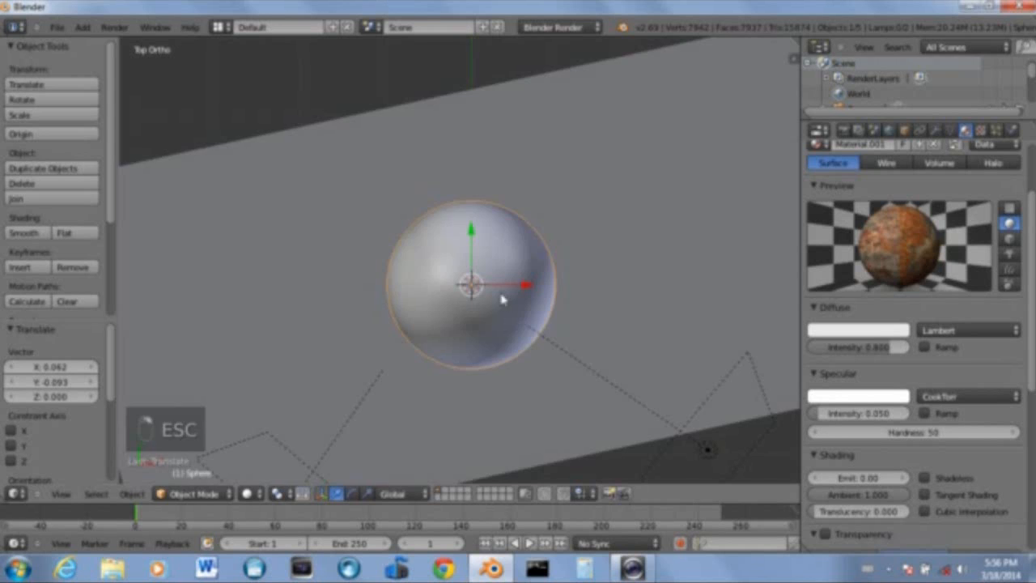
key("z")
scroll(503, 285, "up", 2)
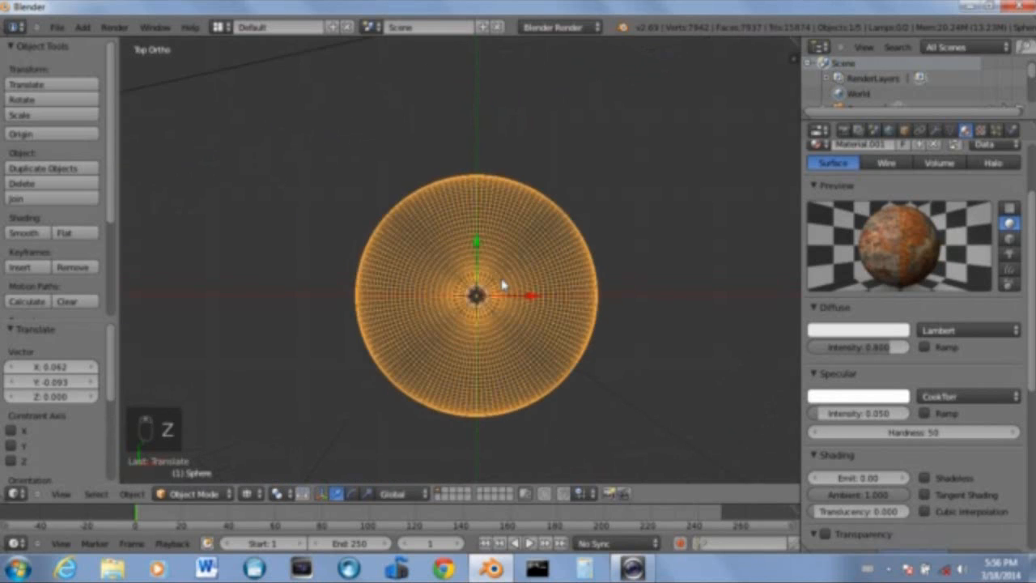
key("z")
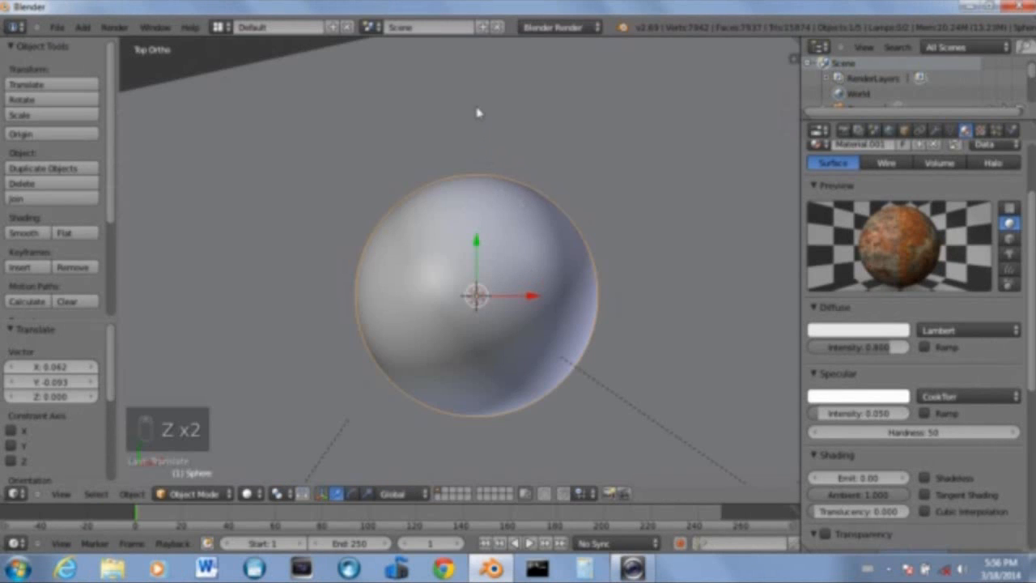
key("r")
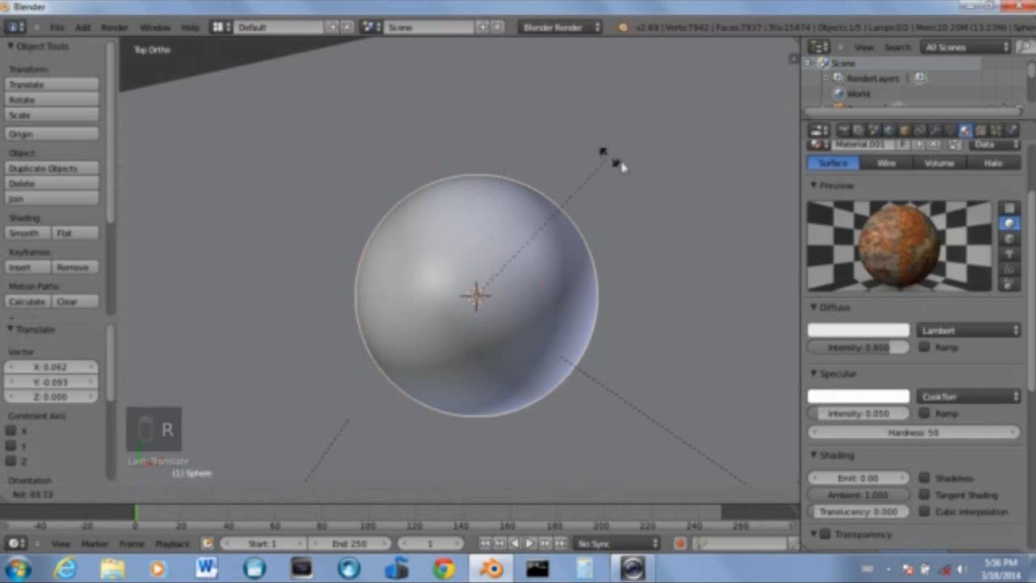
left_click(664, 230)
key("F12")
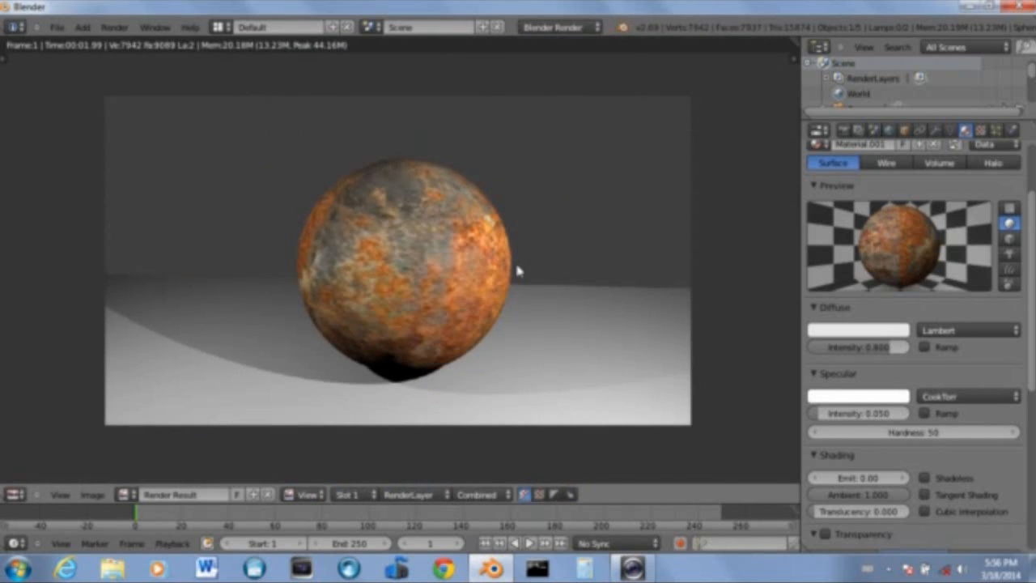
key("Escape")
Rotate the sphere again by about -9 degrees and render the scene
key("r")
left_click(611, 156)
key("F12")
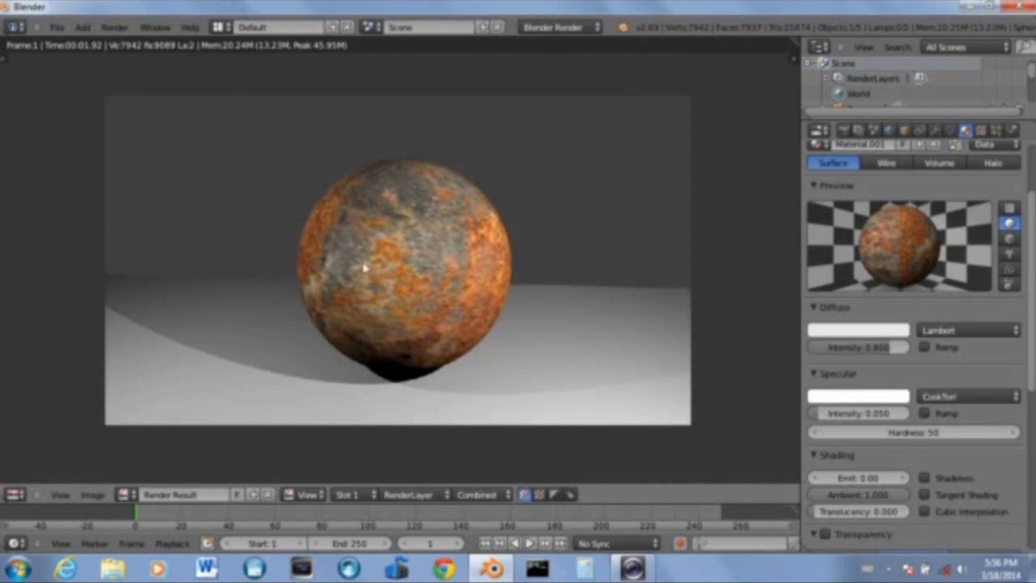
left_click(642, 566)
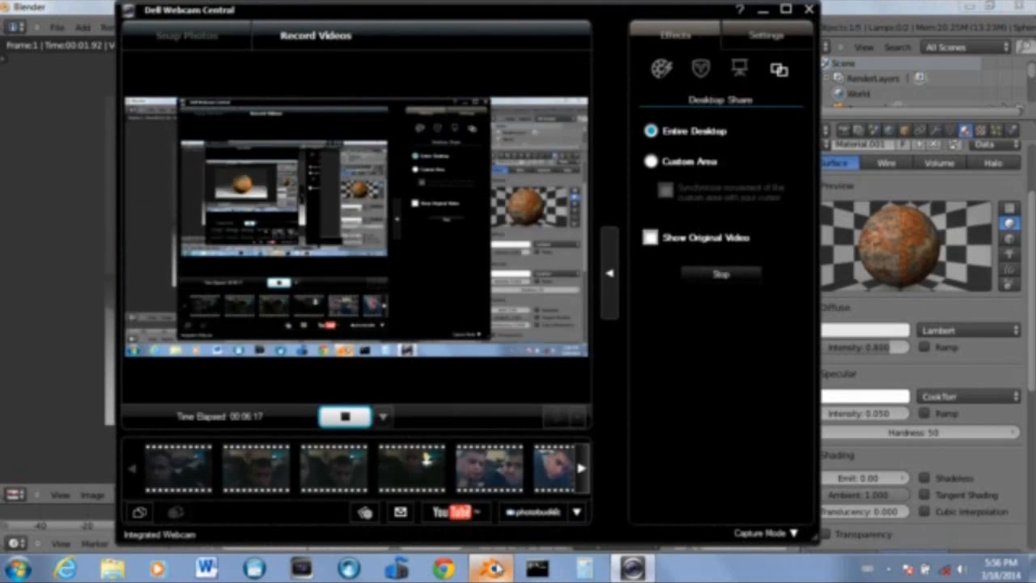
left_click(493, 568)
scroll(462, 301, "up", 2)
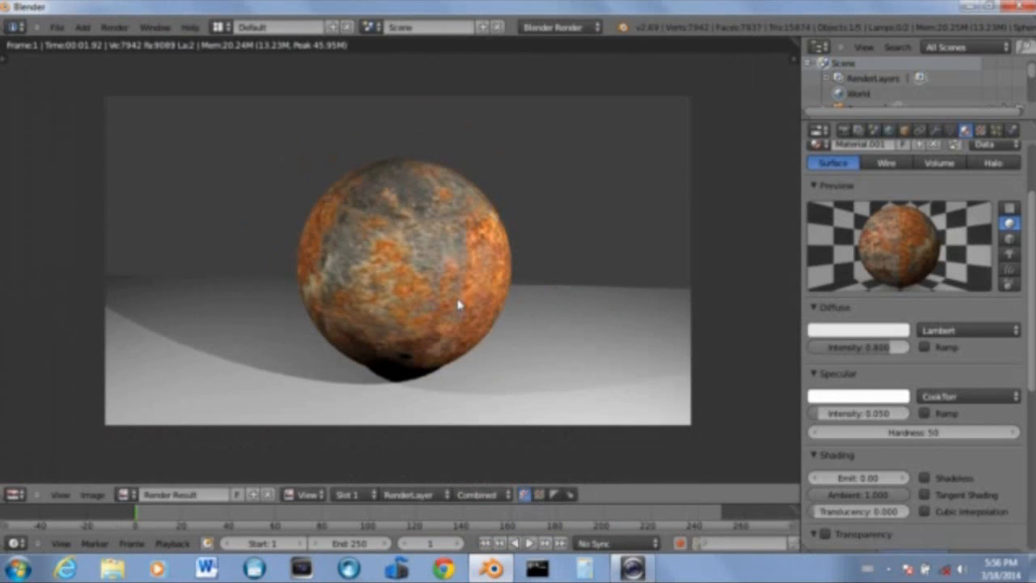
Select the camera in camera view, shift it to reframe the sphere, and render the scene
key("Escape")
key("KP_0")
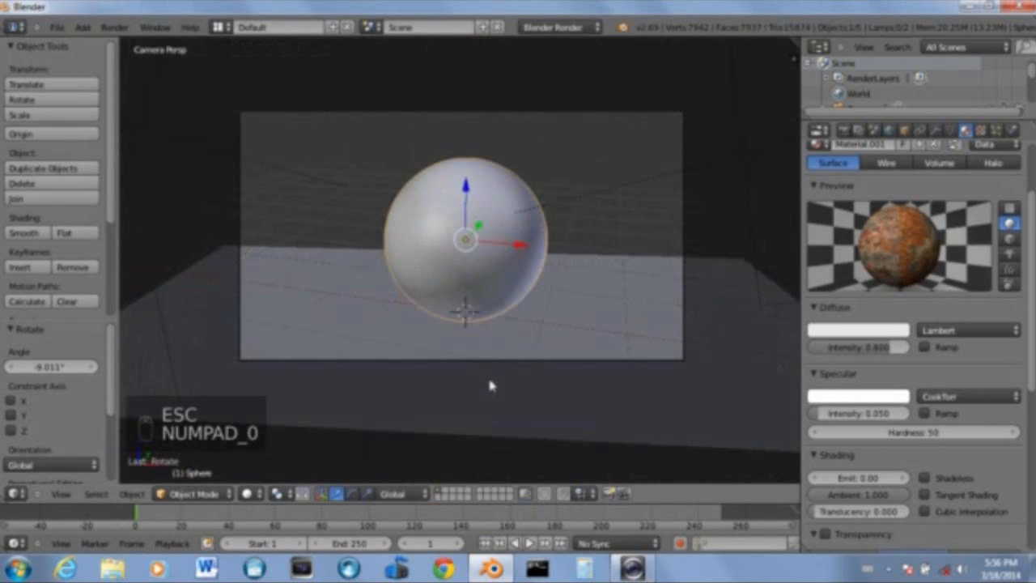
right_click(490, 365)
key("g")
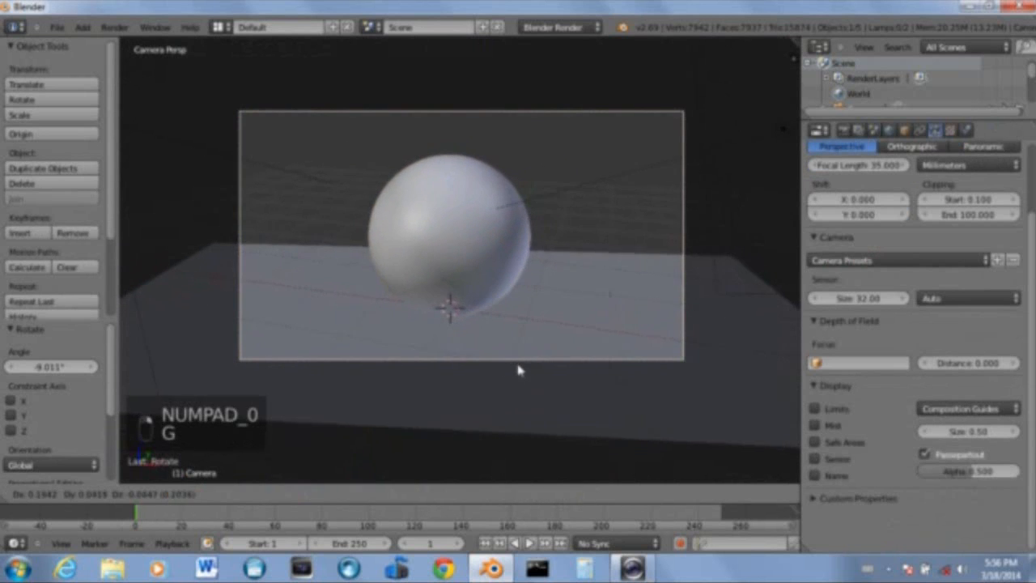
left_click(567, 370)
key("shift+f")
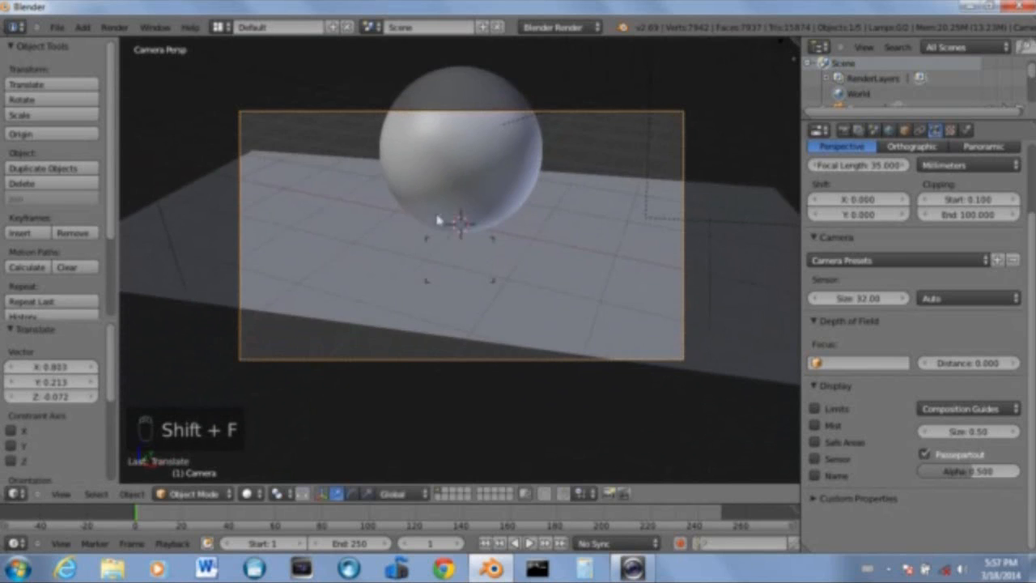
key("g")
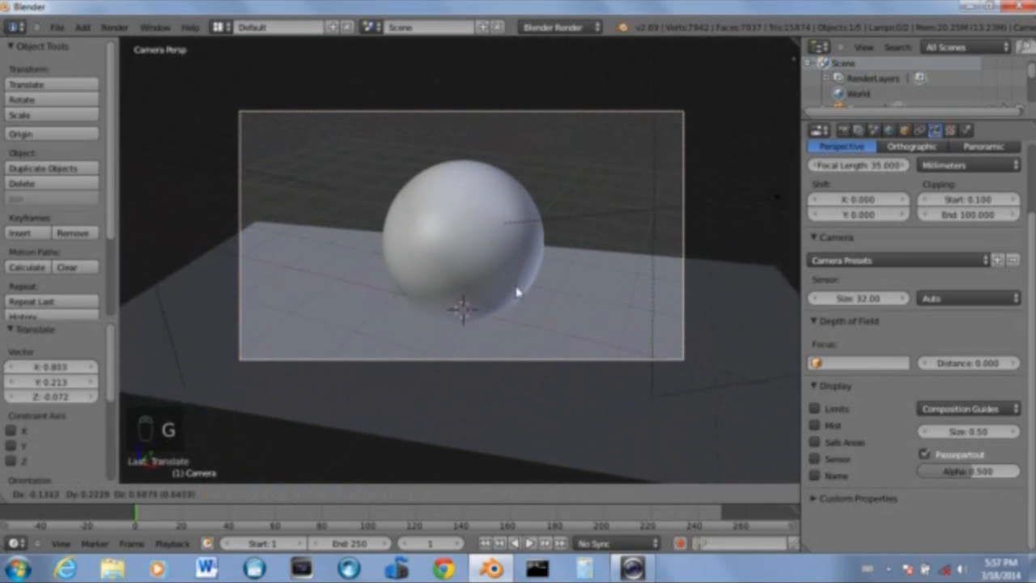
left_click(513, 291)
key("F12")
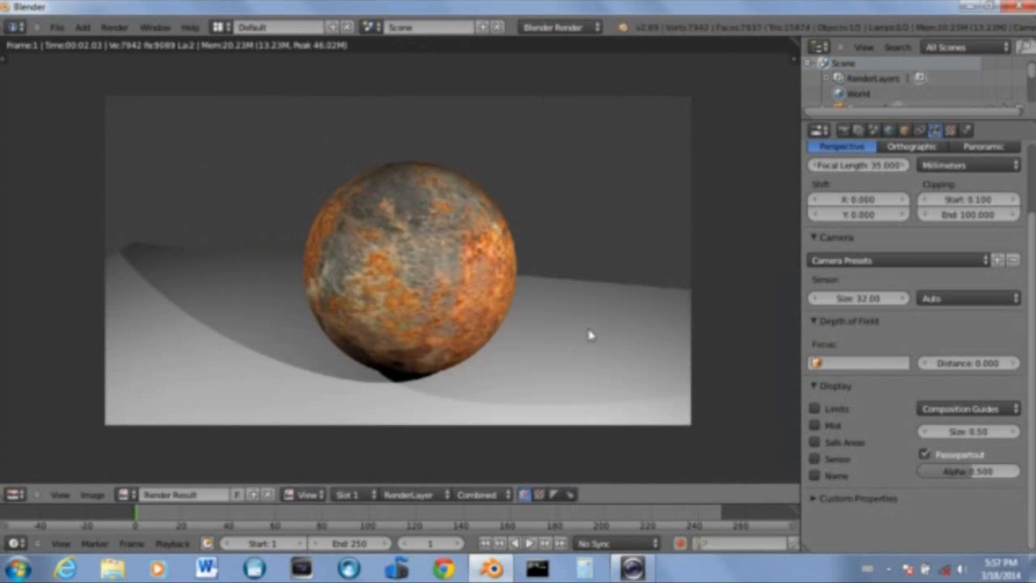
Close the render, select the ground plane and move it along the X axis by about -0.93
key("Escape")
right_click(540, 349)
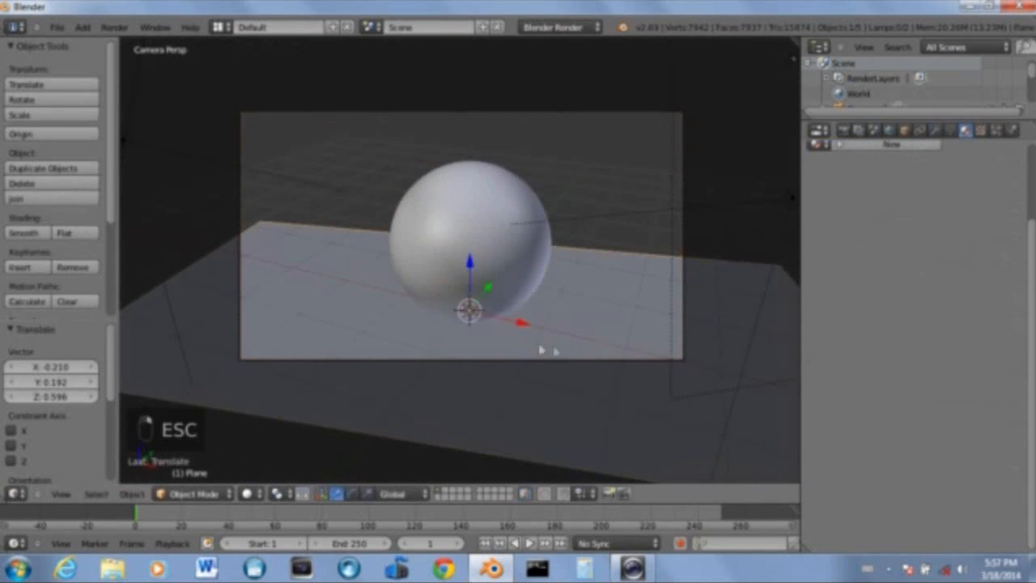
key("g")
key("x")
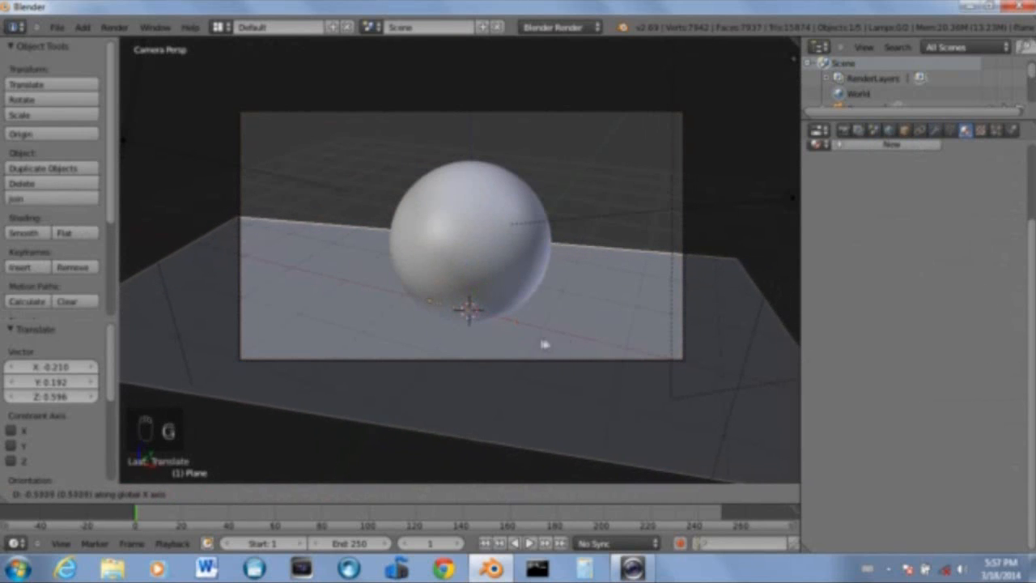
left_click(525, 341)
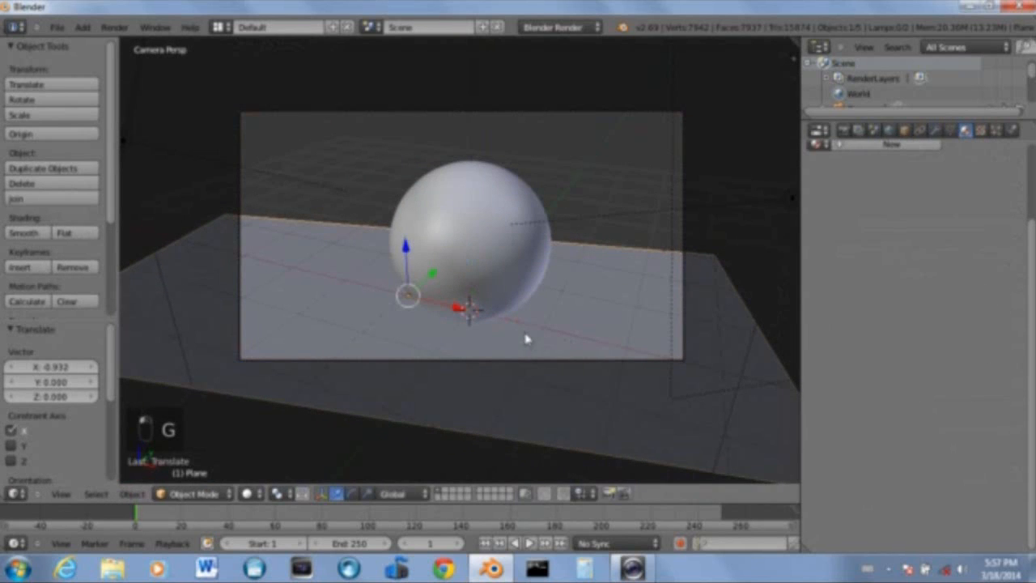
Select the camera and move it slightly to reframe the sphere in the camera view
right_click(474, 360)
key("g")
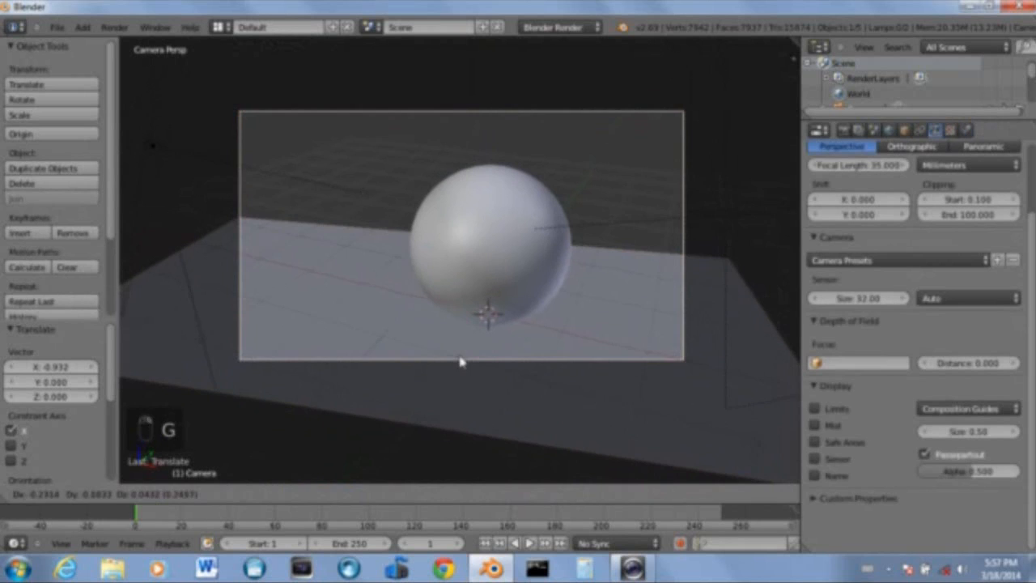
left_click(463, 360)
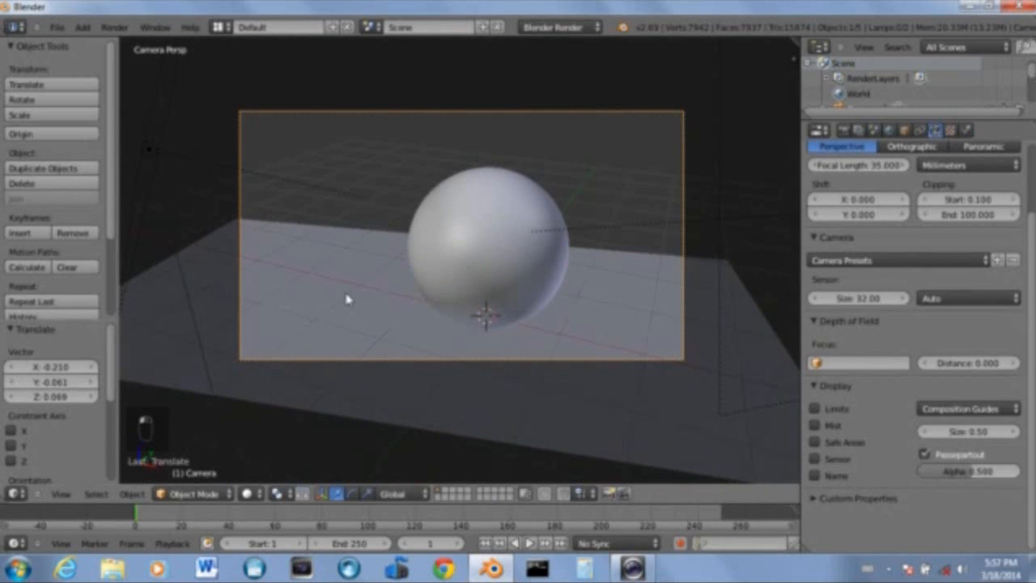
Select the sphere and inspect its rust texture settings and texture, material and combined previews
right_click(351, 268)
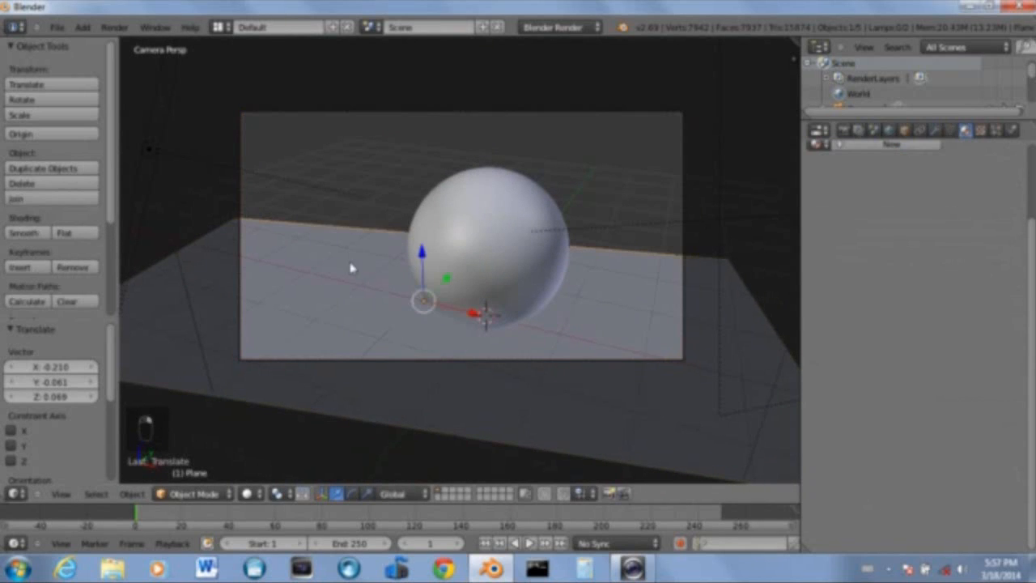
right_click(494, 199)
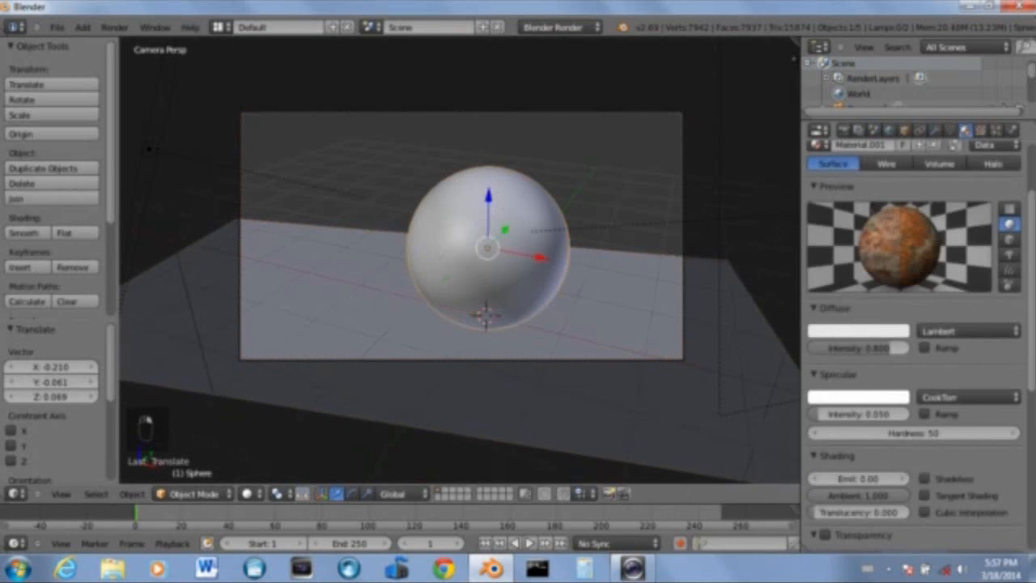
scroll(962, 228, "up", 3)
left_click(979, 130)
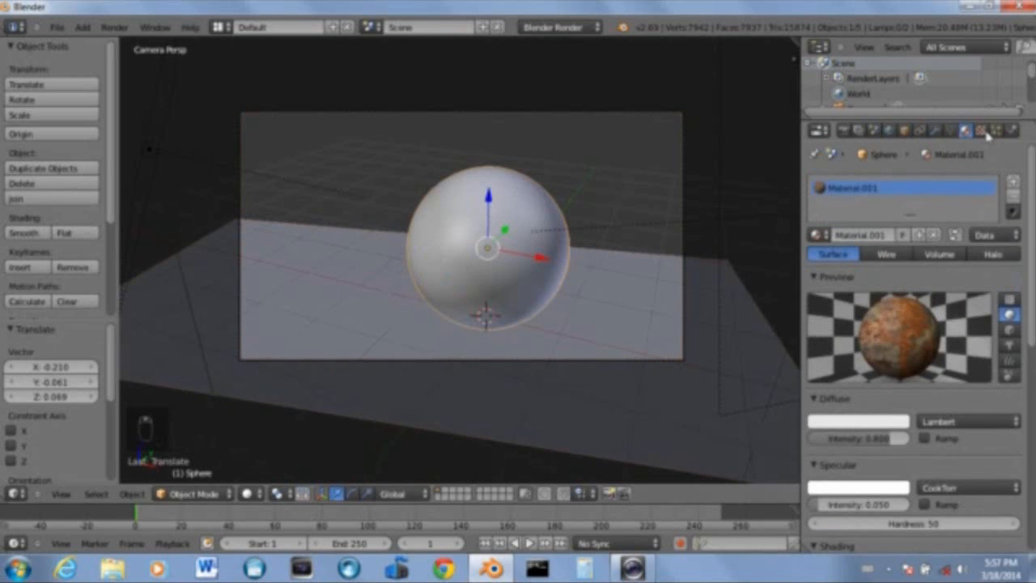
scroll(961, 396, "down", 6)
scroll(944, 324, "up", 8)
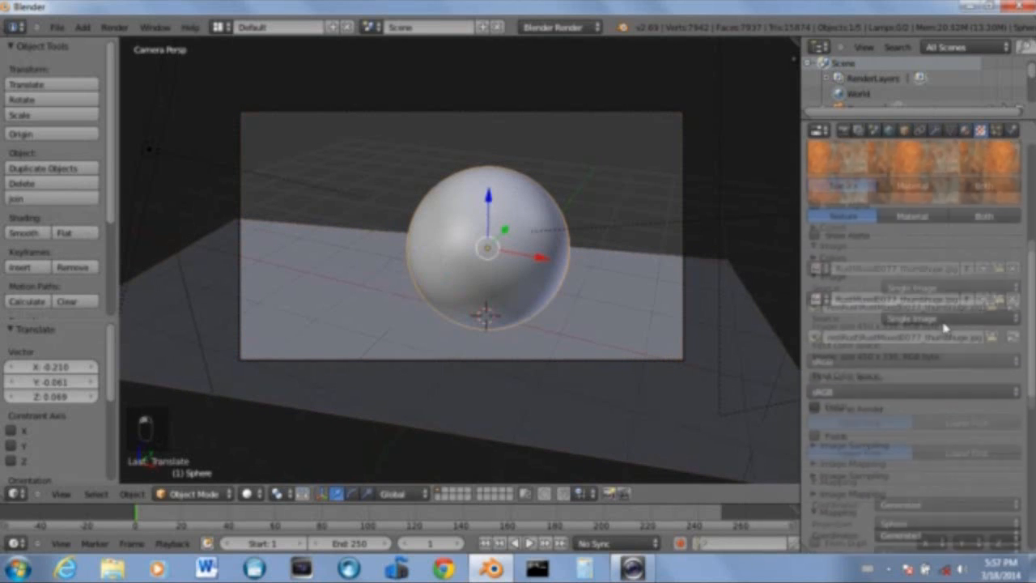
left_click(978, 310)
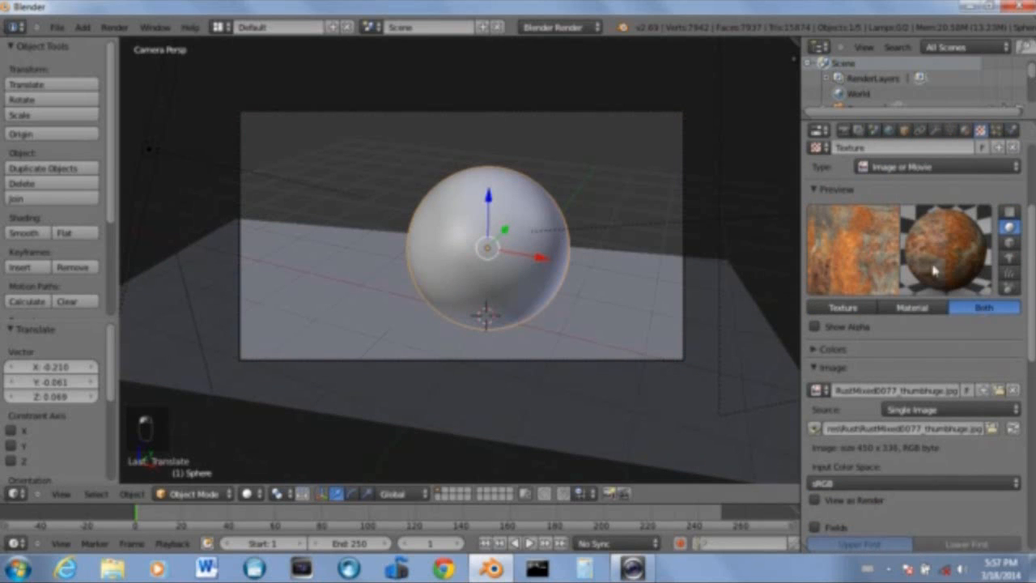
left_click(844, 308)
left_click(908, 307)
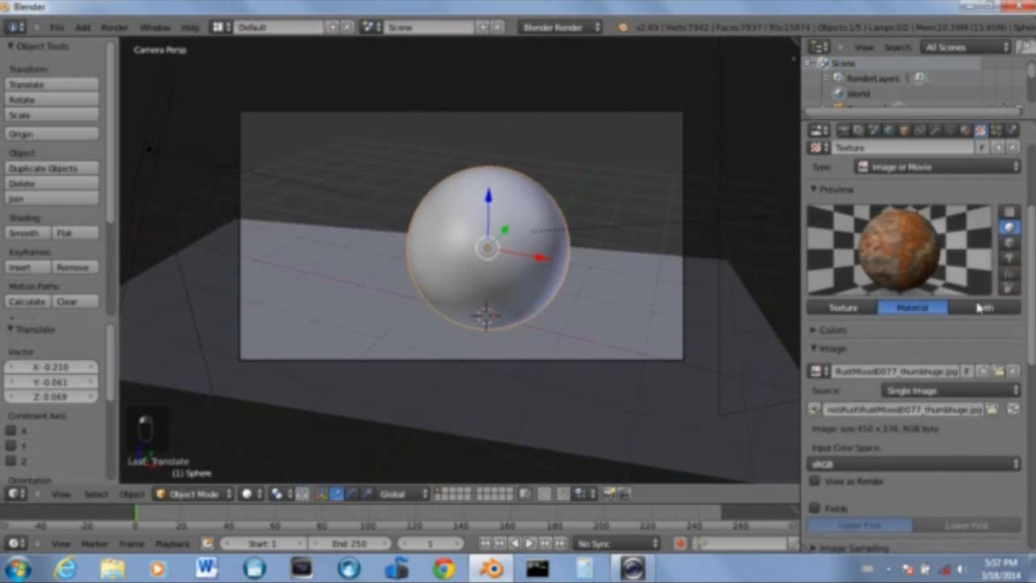
left_click(979, 308)
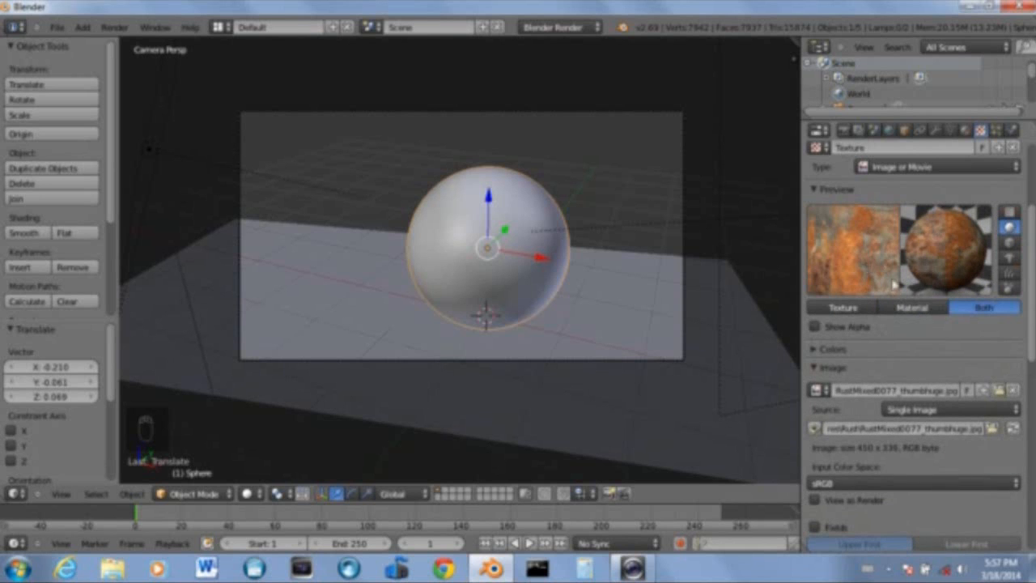
scroll(894, 285, "down", 8)
scroll(969, 437, "down", 5)
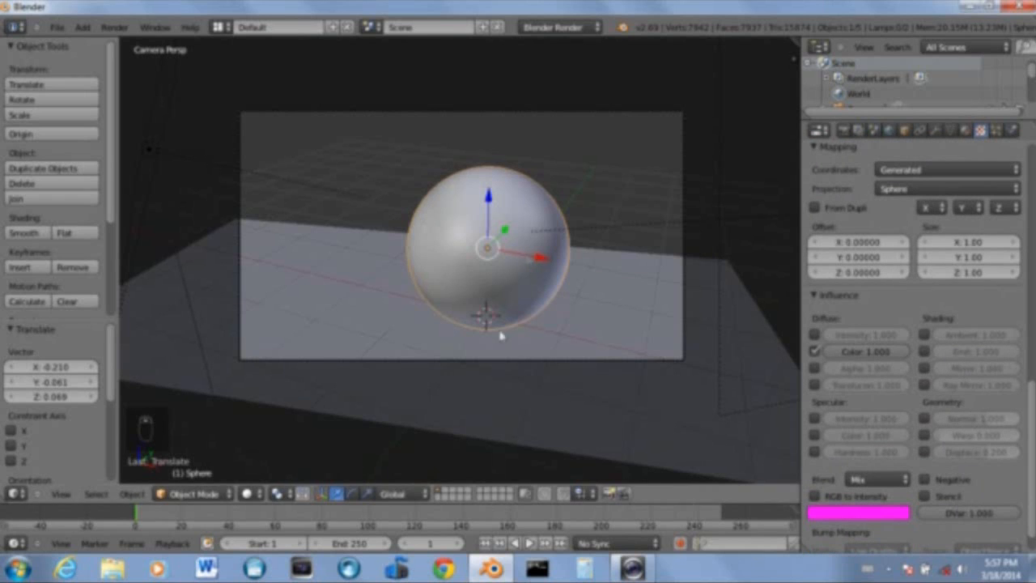
Switch the viewport shading to Texture and back to Solid
left_click(249, 494)
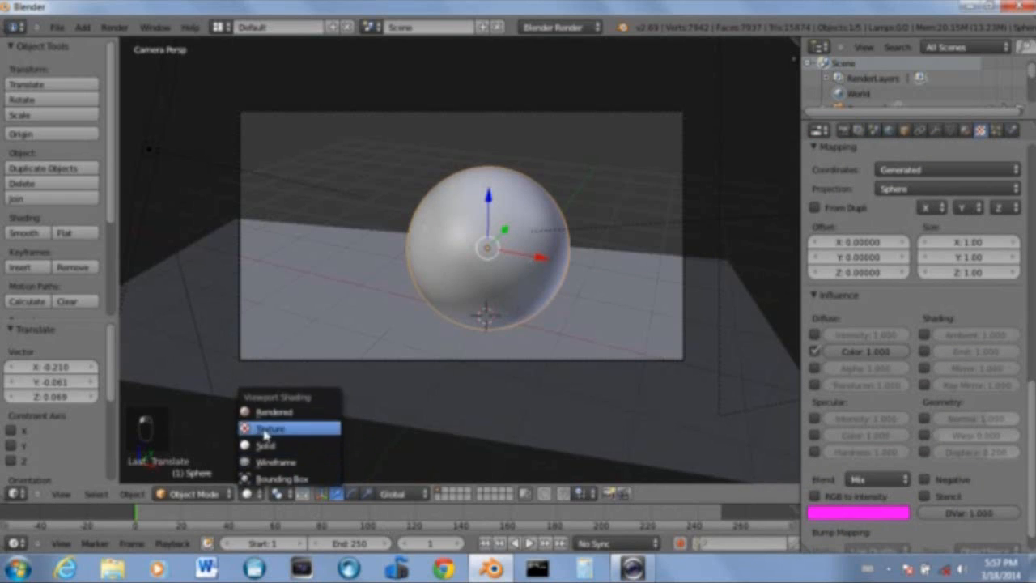
left_click(266, 429)
left_click(249, 494)
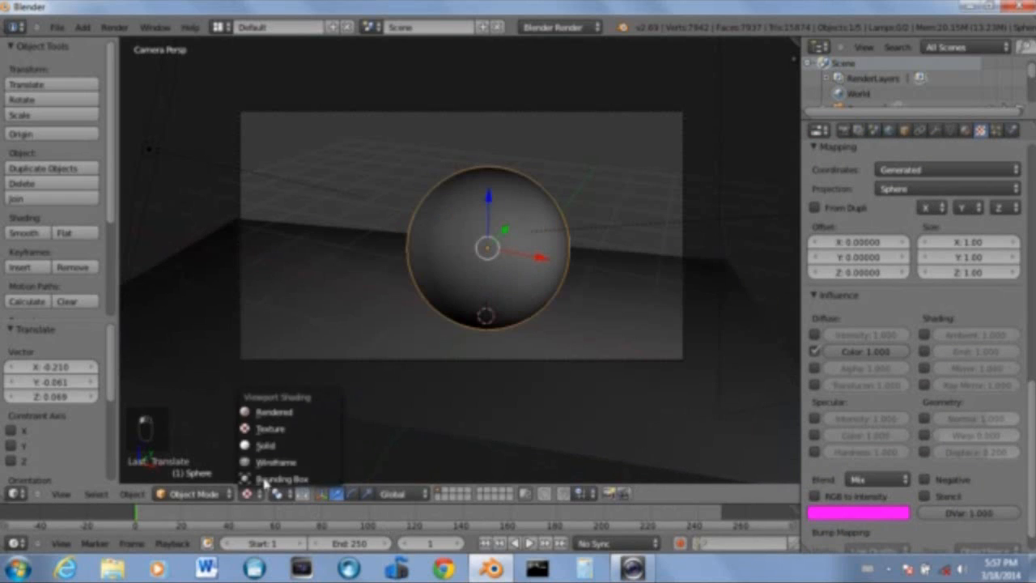
left_click(272, 439)
Enable the sphere texture's Normal influence, set it to 0.5, and render the scene
scroll(931, 485, "down", 2)
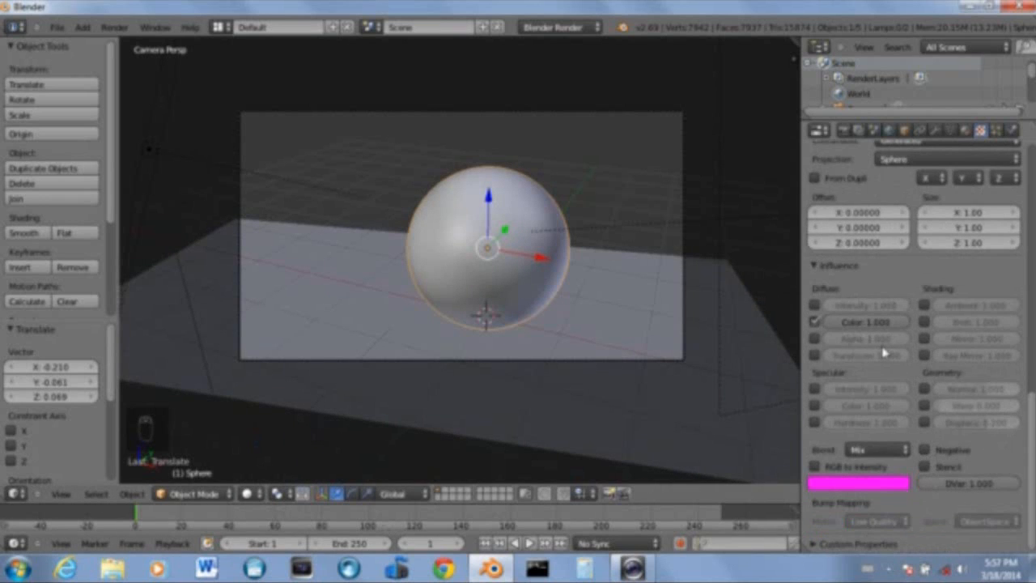
scroll(885, 353, "up", 4)
scroll(850, 324, "down", 2)
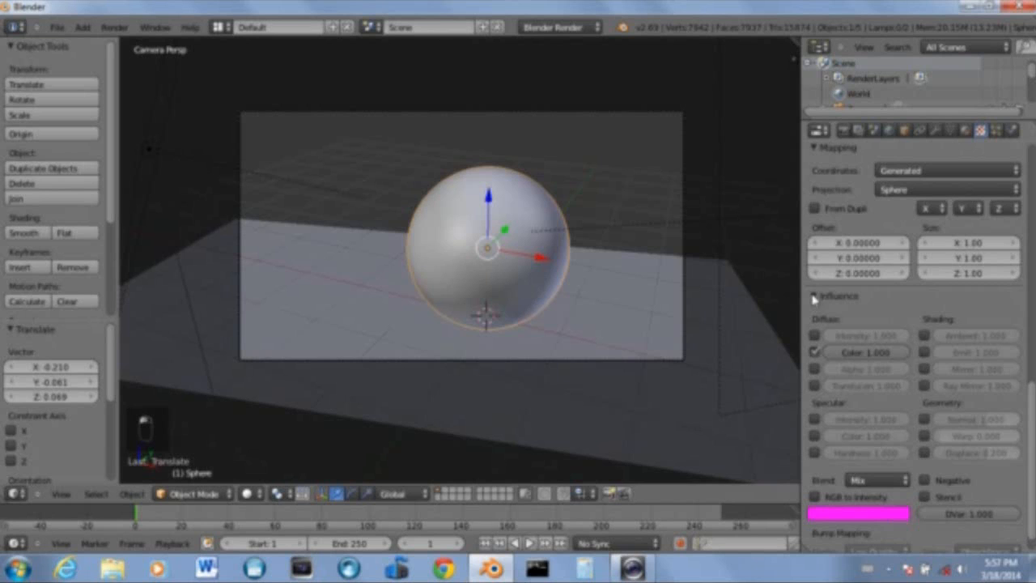
left_click(926, 421)
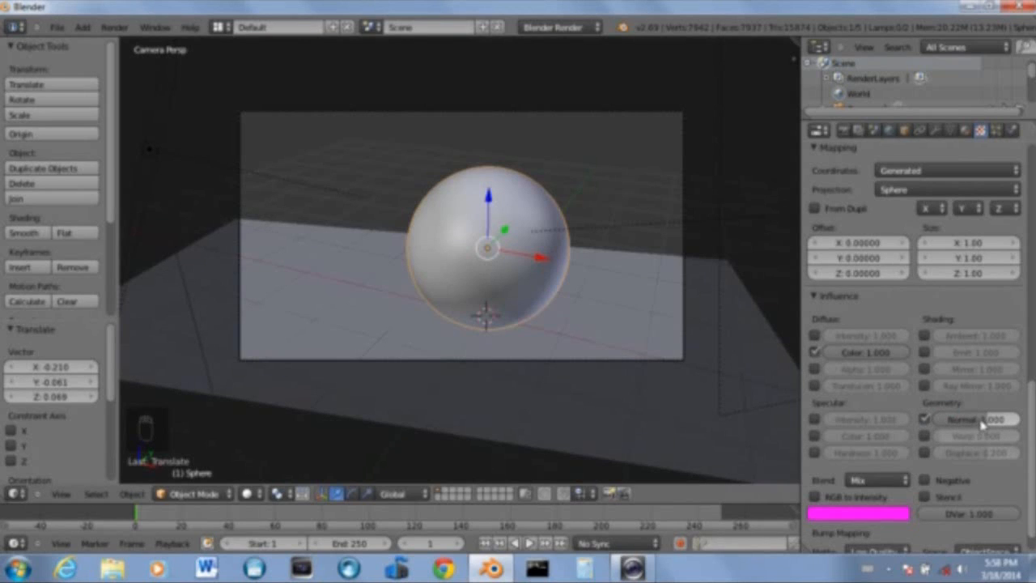
left_click(976, 423)
type("0.5")
key("Return")
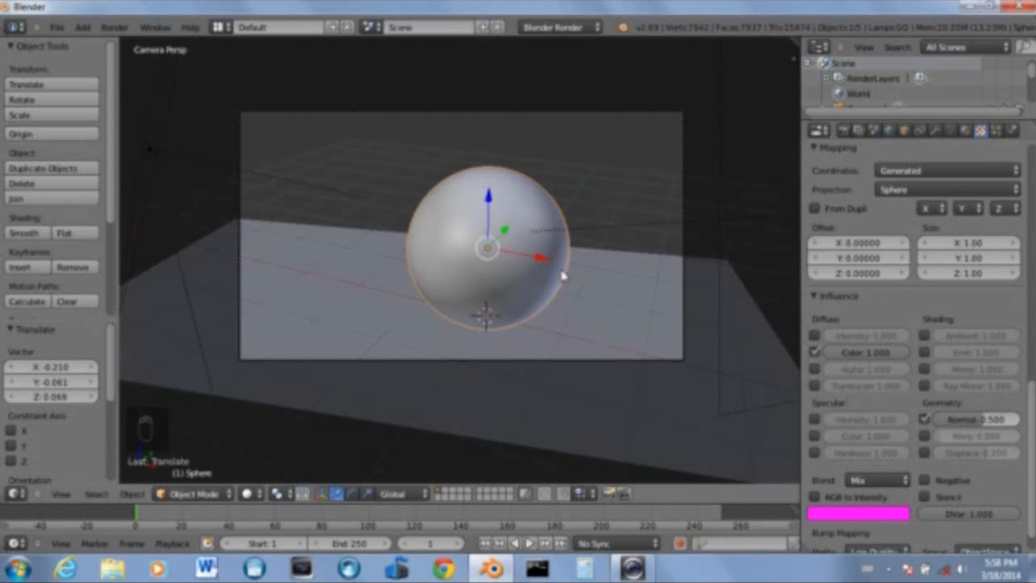
key("F12")
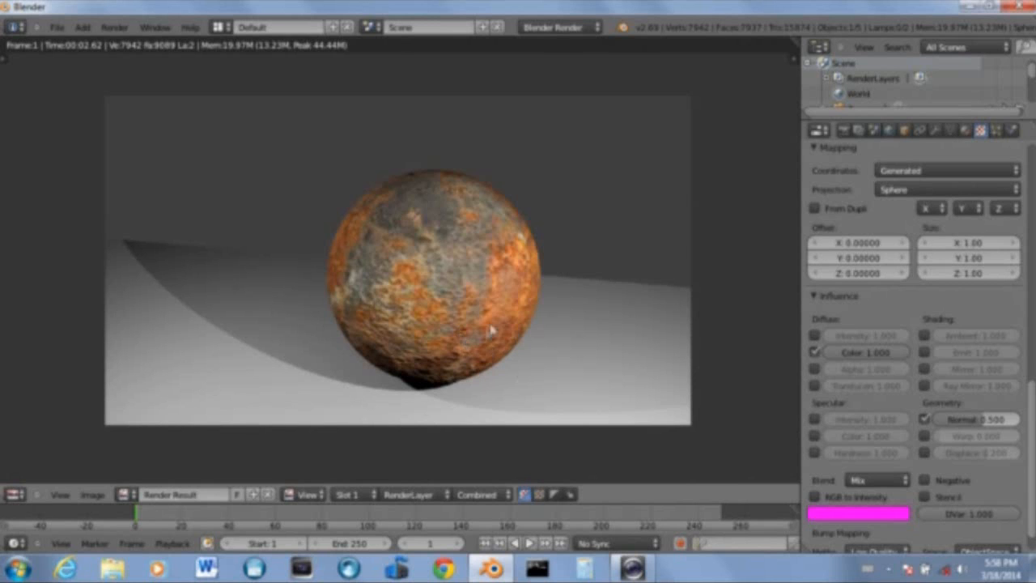
Raise the texture's Normal influence to 5 and render the scene
key("Escape")
left_click(975, 421)
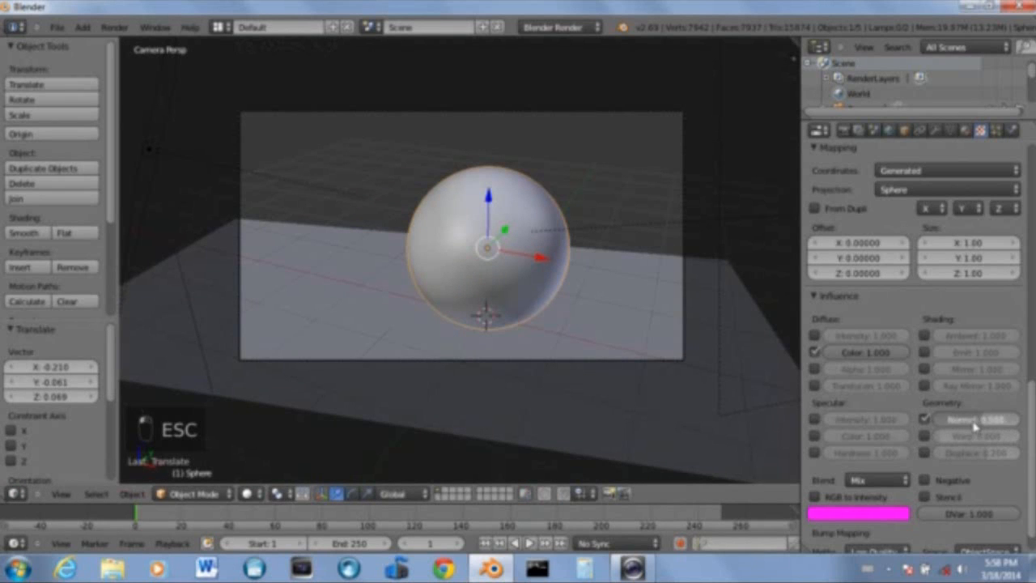
mouse_move(1023, 426)
left_mouse_down()
mouse_move(1032, 425)
mouse_move(1022, 422)
left_mouse_up()
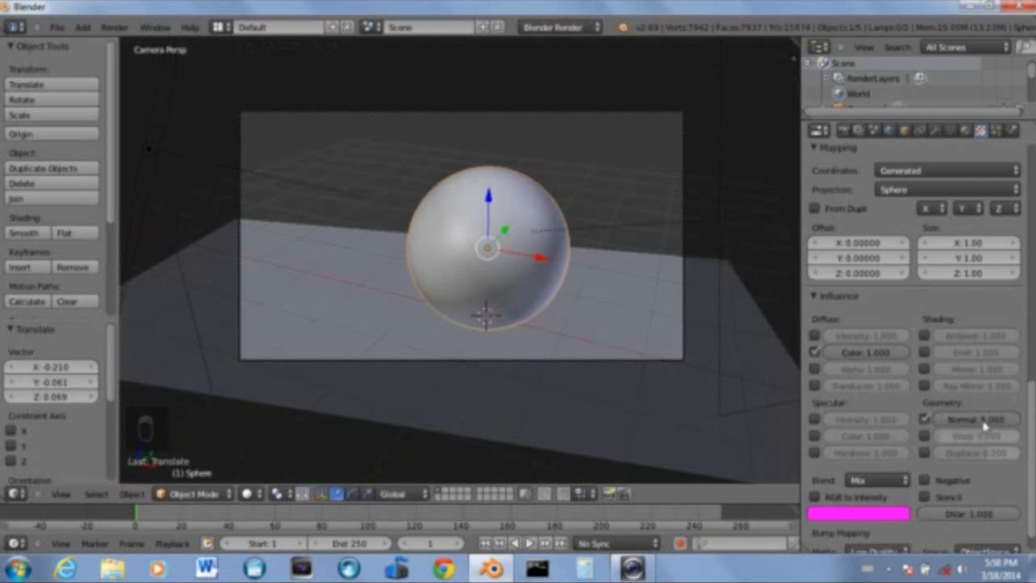
key("F12")
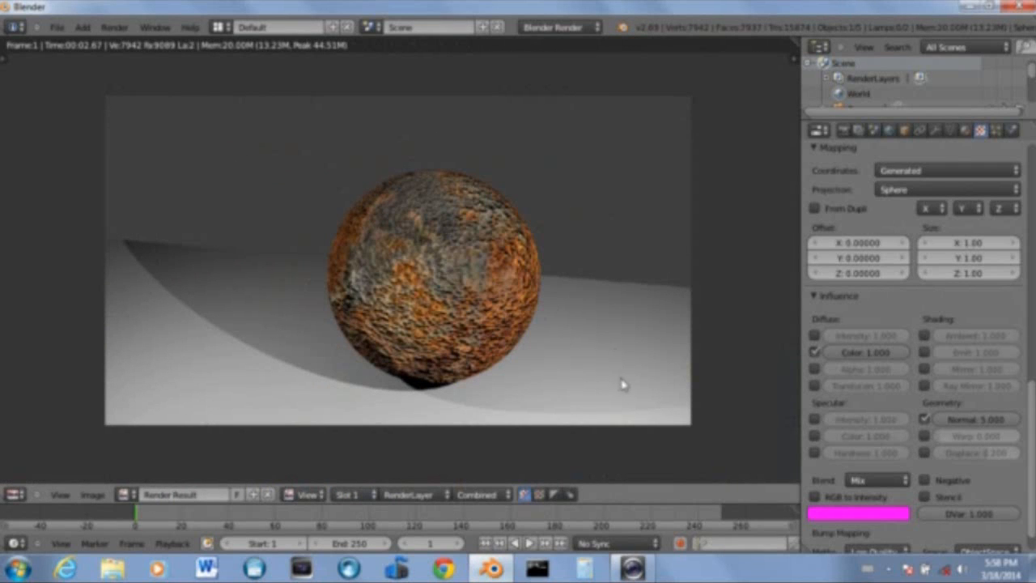
Set the Normal influence back to 0.5 and render the scene
key("Escape")
left_click(986, 419)
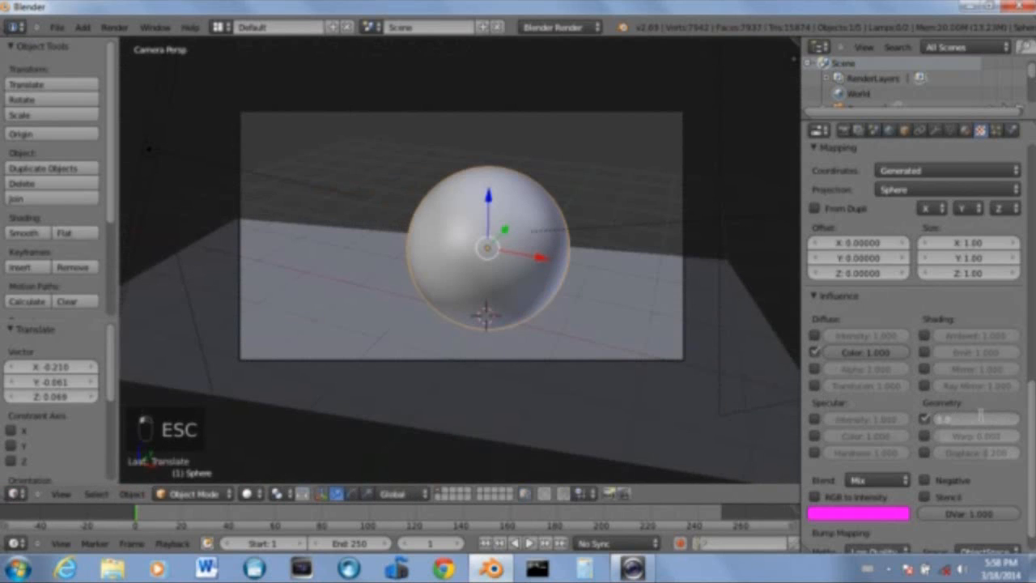
type("0.5")
key("Return")
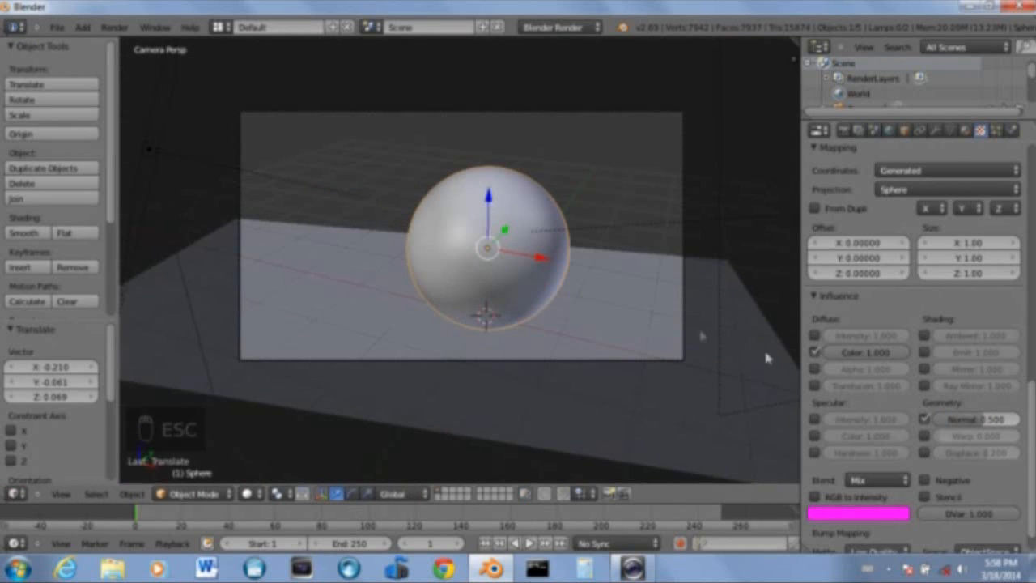
key("F12")
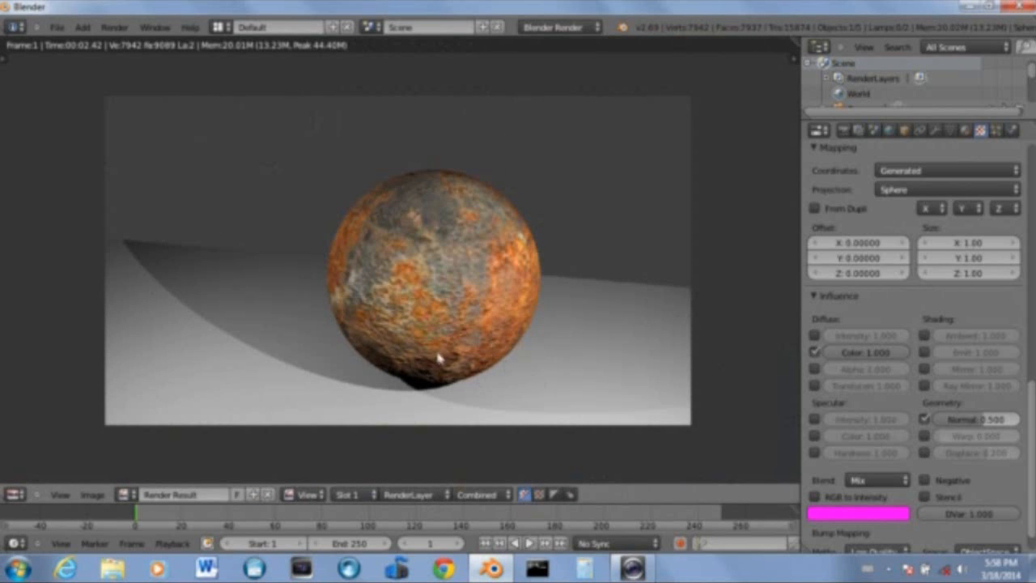
Select the ground plane and add a new material and a new texture to it
key("Escape")
right_click(322, 265)
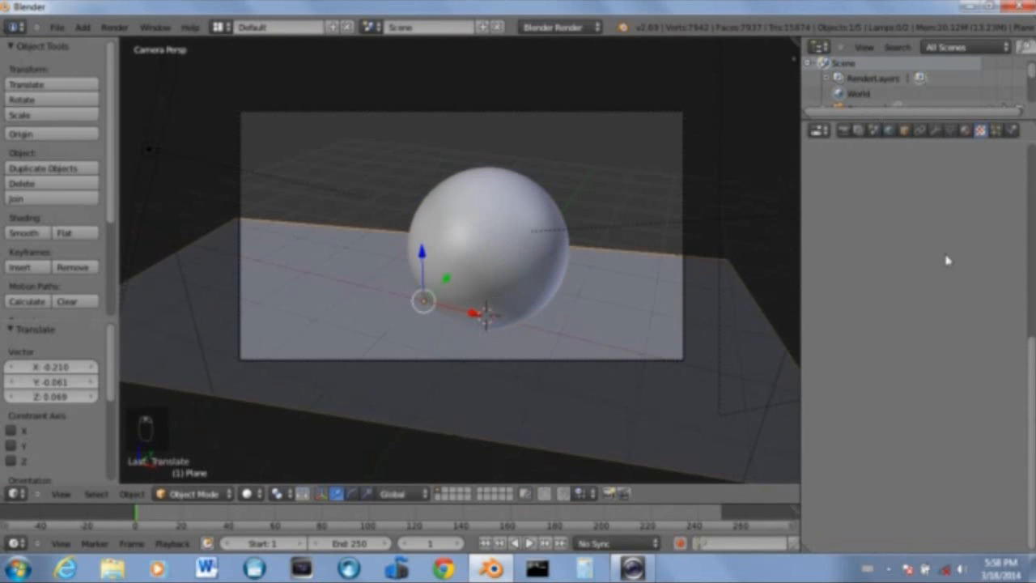
left_click(966, 131)
left_click(902, 231)
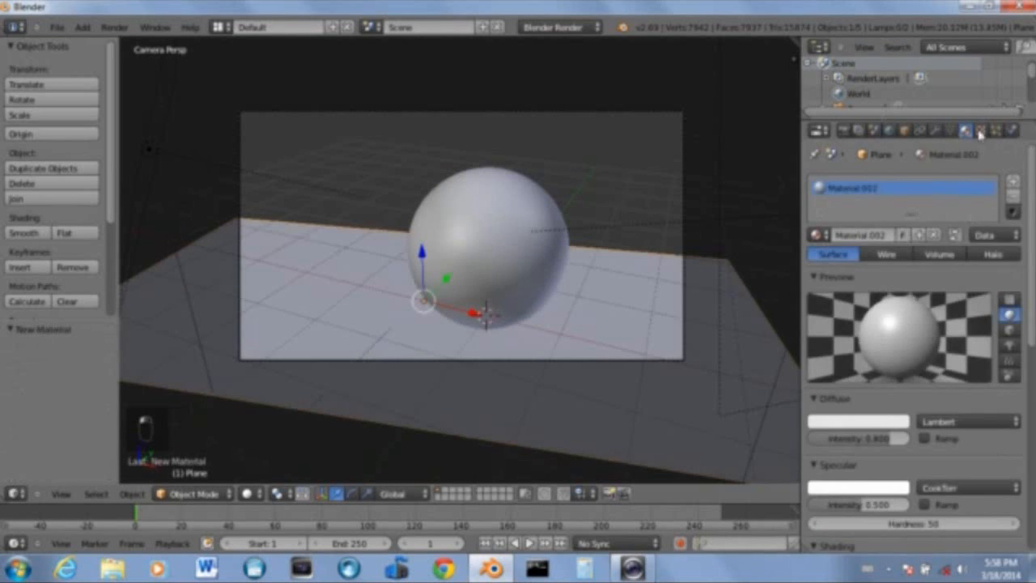
left_click(980, 132)
left_click(932, 213)
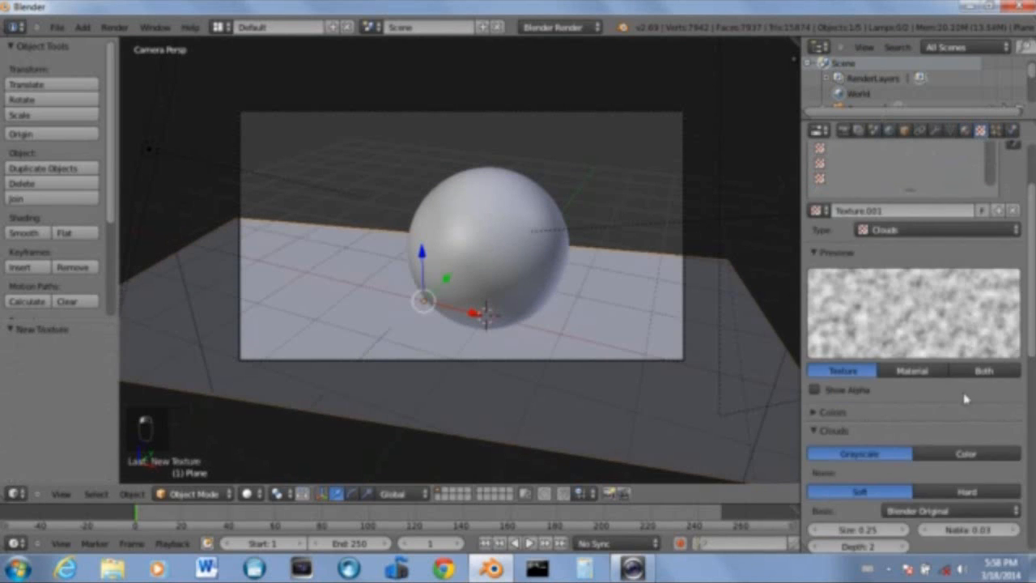
Set the plane's texture type to Image or Movie and open MetalBare0154_1_thumbhuge.jpg from the Blender Textures › Tables and Surfaces folder
left_click(936, 231)
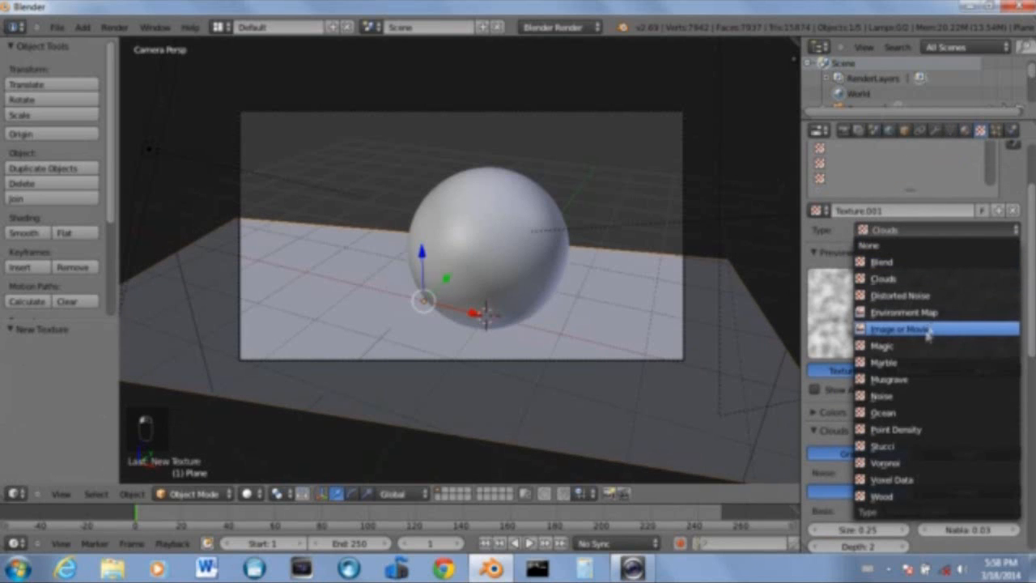
left_click(927, 330)
left_click(978, 458)
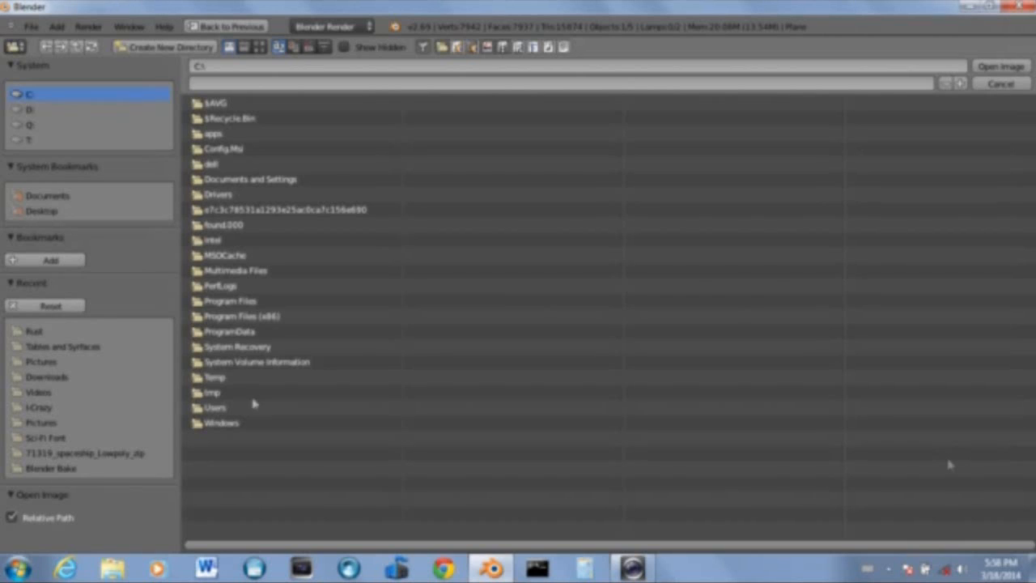
left_click(40, 422)
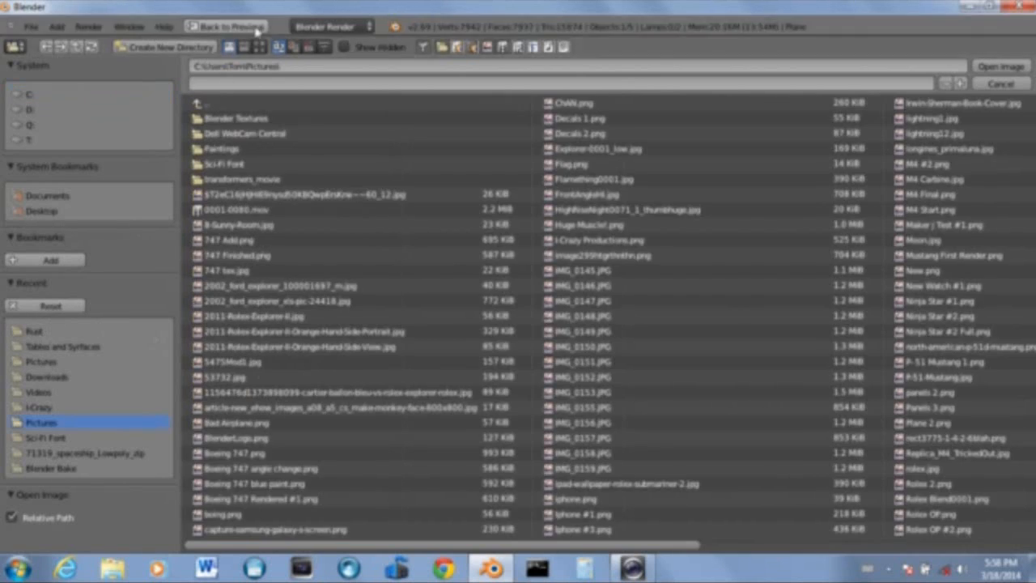
left_click(259, 47)
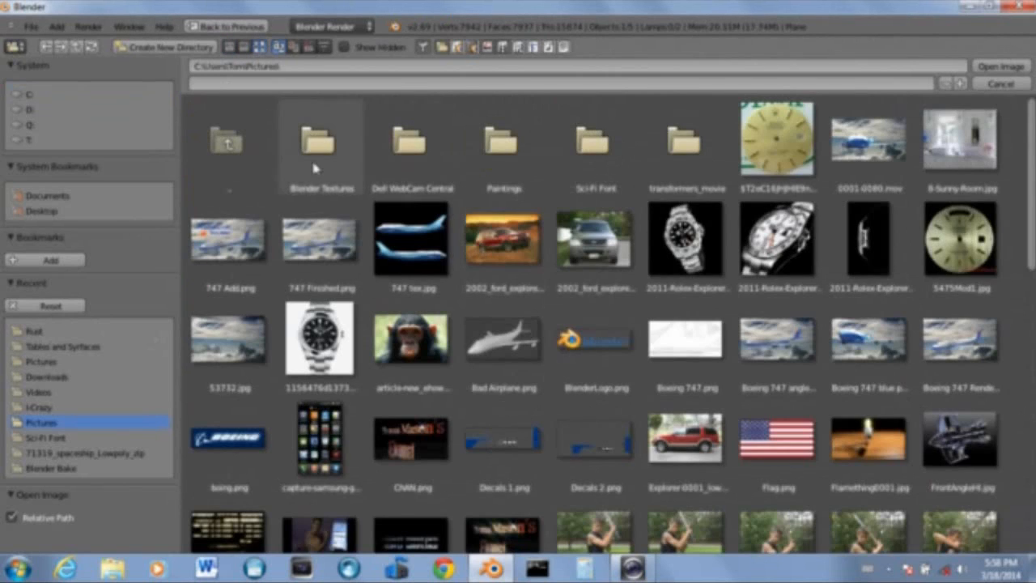
left_click(321, 144)
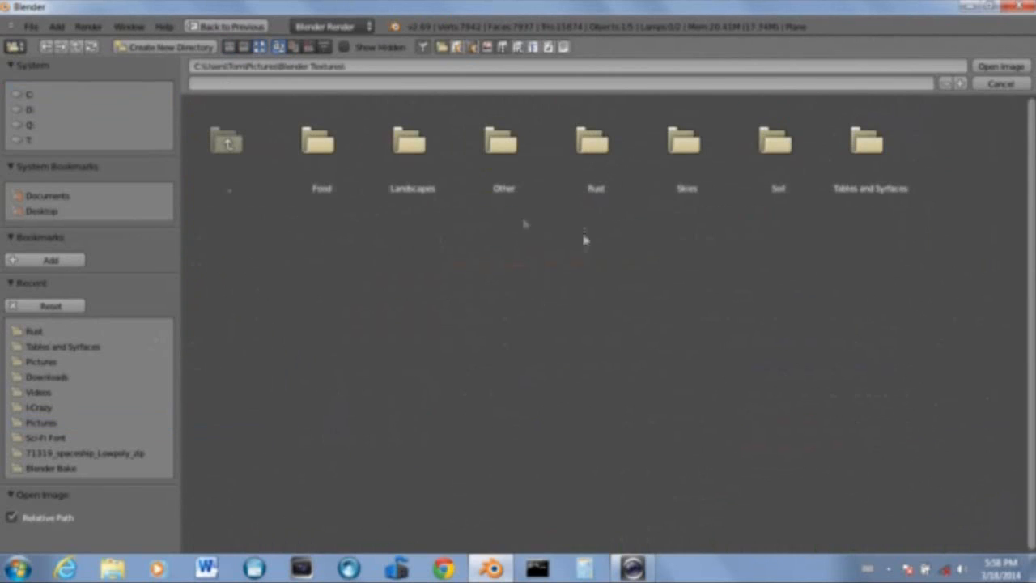
left_click(878, 148)
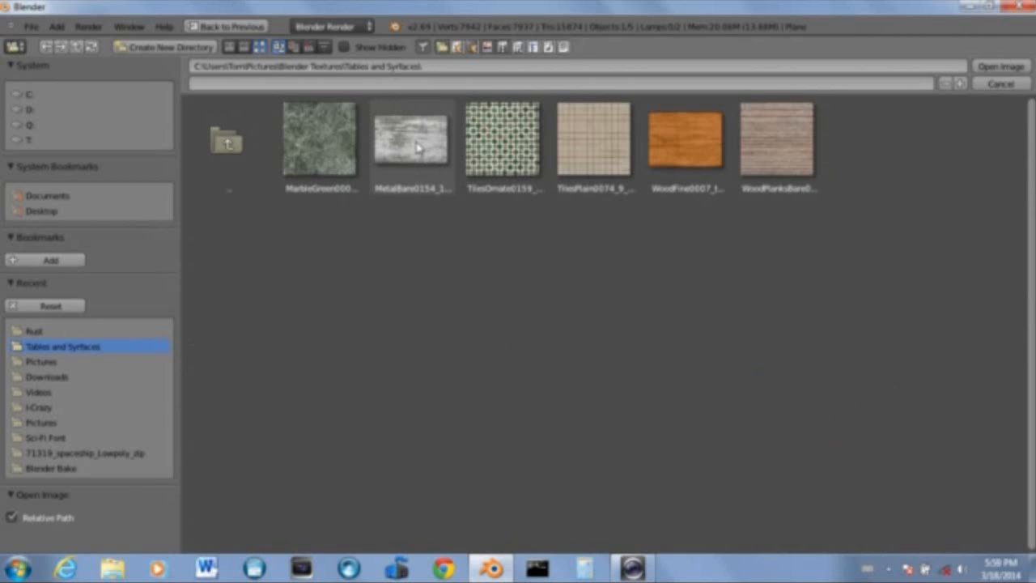
left_click(417, 147)
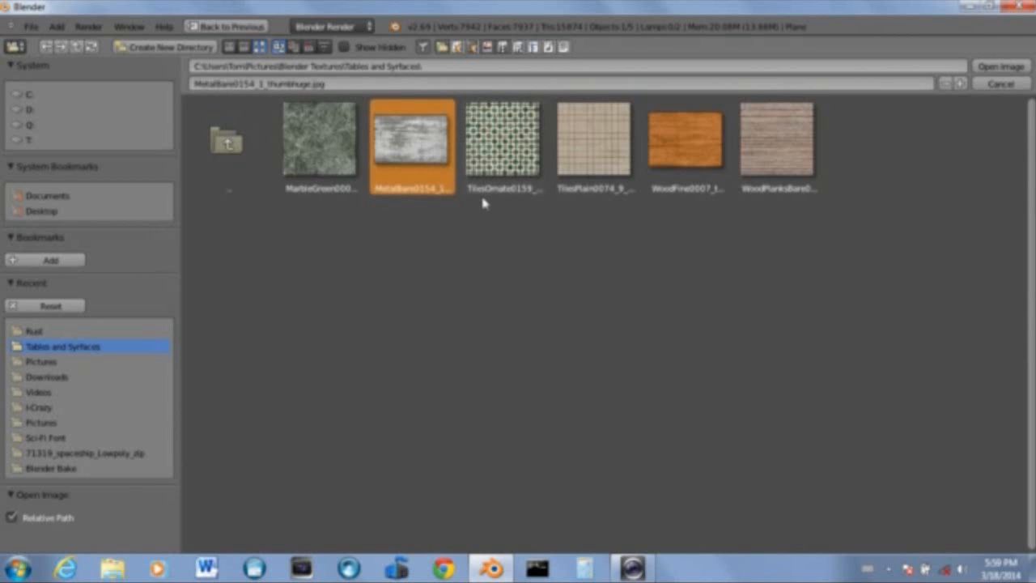
left_click(1003, 68)
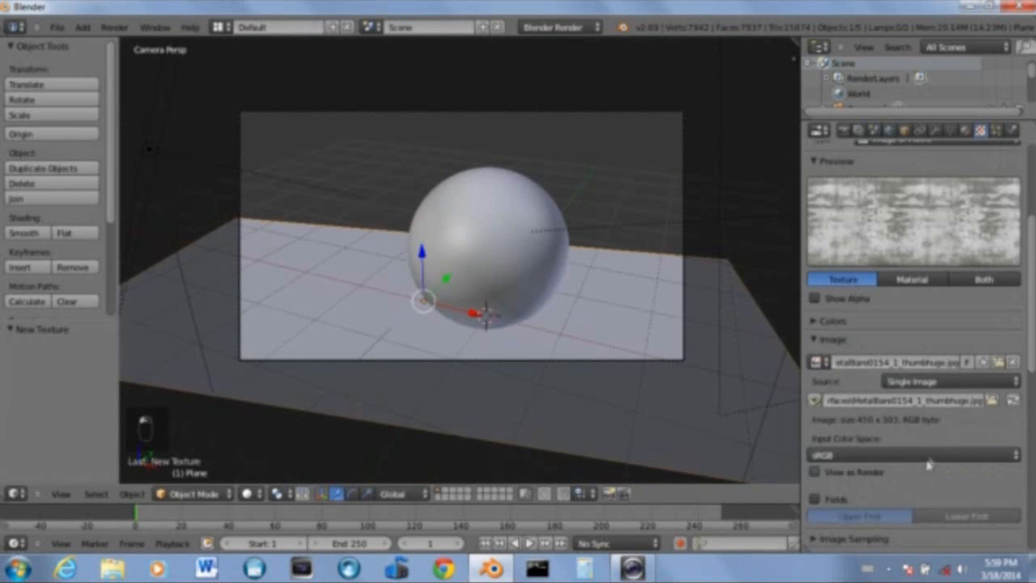
Set the plane texture's mapping coordinates to UV
scroll(931, 458, "down", 5)
scroll(932, 457, "down", 3)
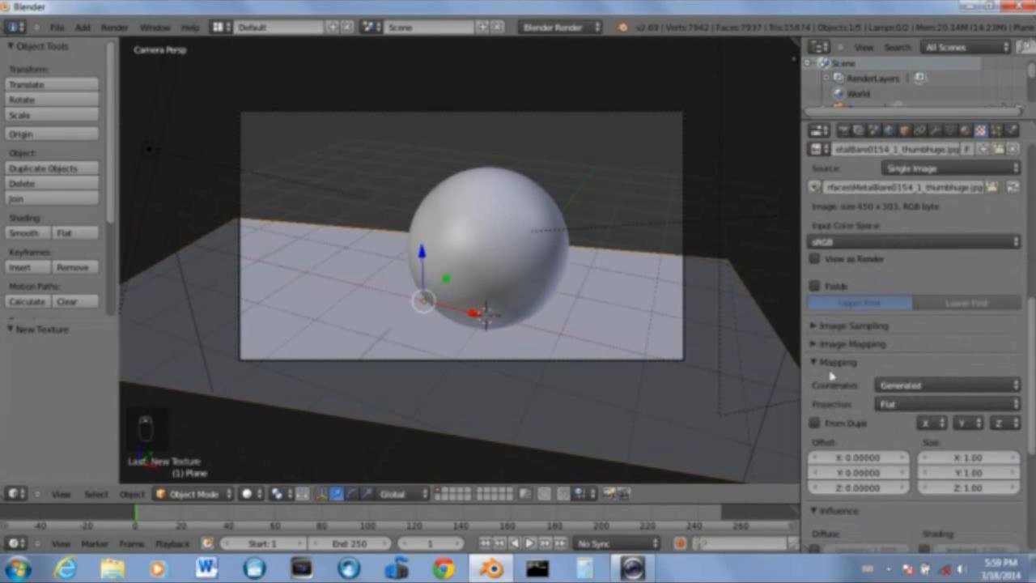
left_click(920, 387)
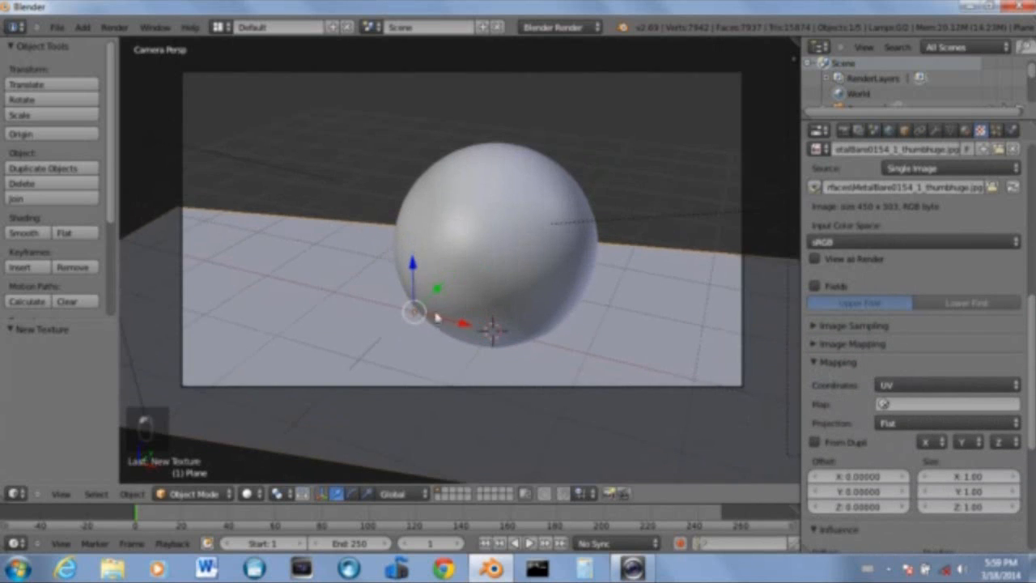
Split the 3D viewport into two areas and change the right area to the UV/Image Editor
key("KP_7")
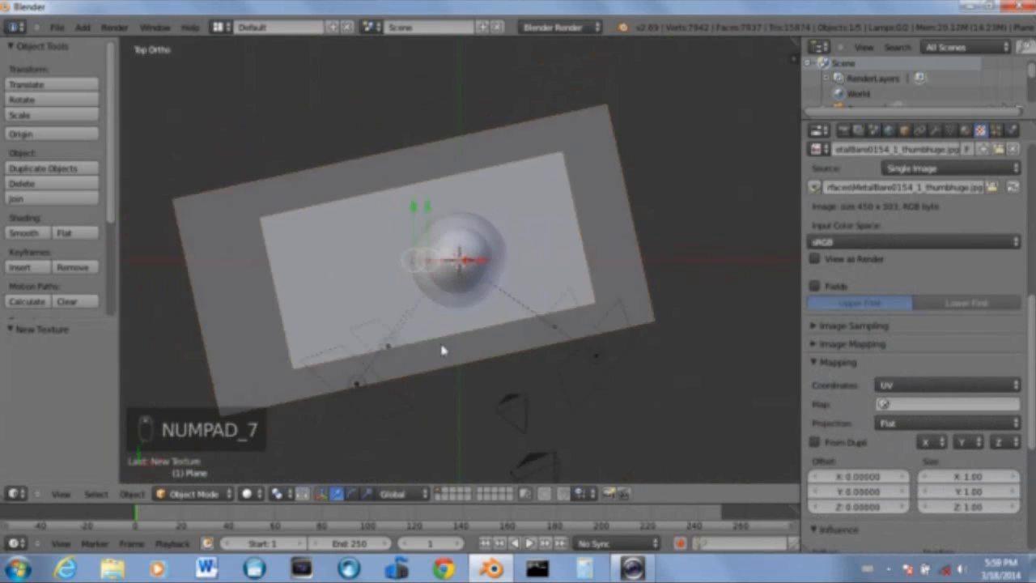
key("t")
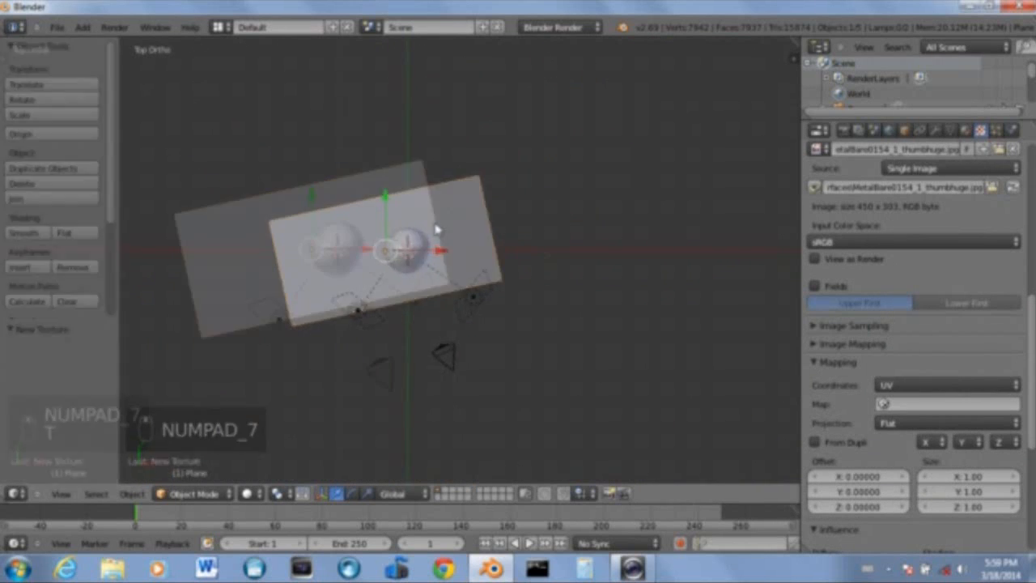
key("t")
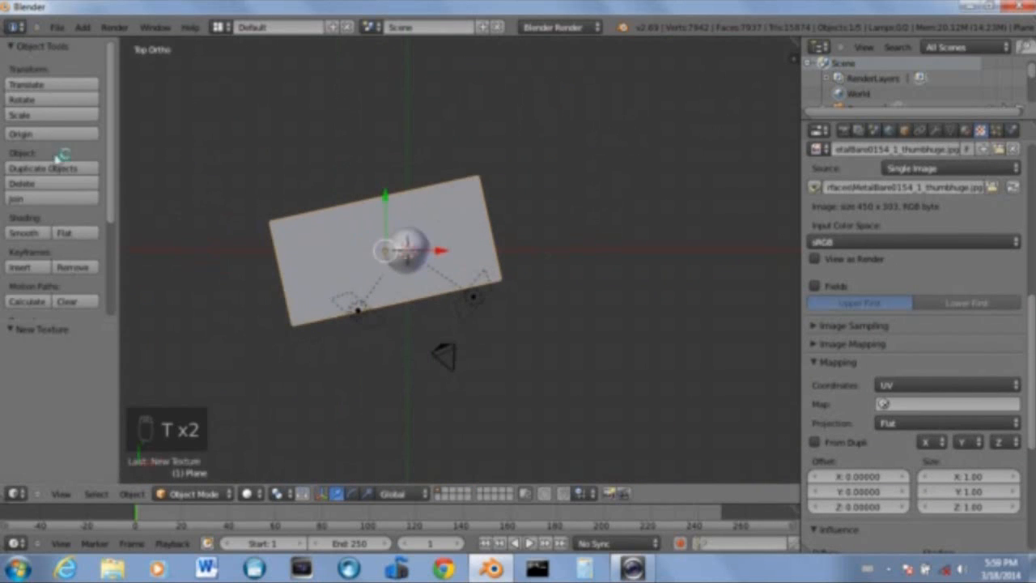
key("t")
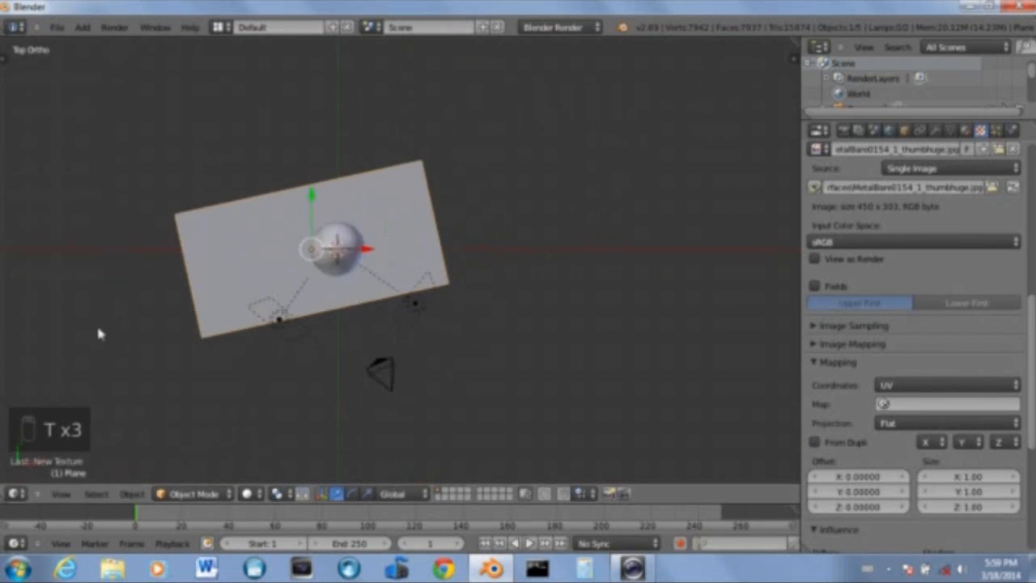
left_click_drag(787, 47, 336, 251)
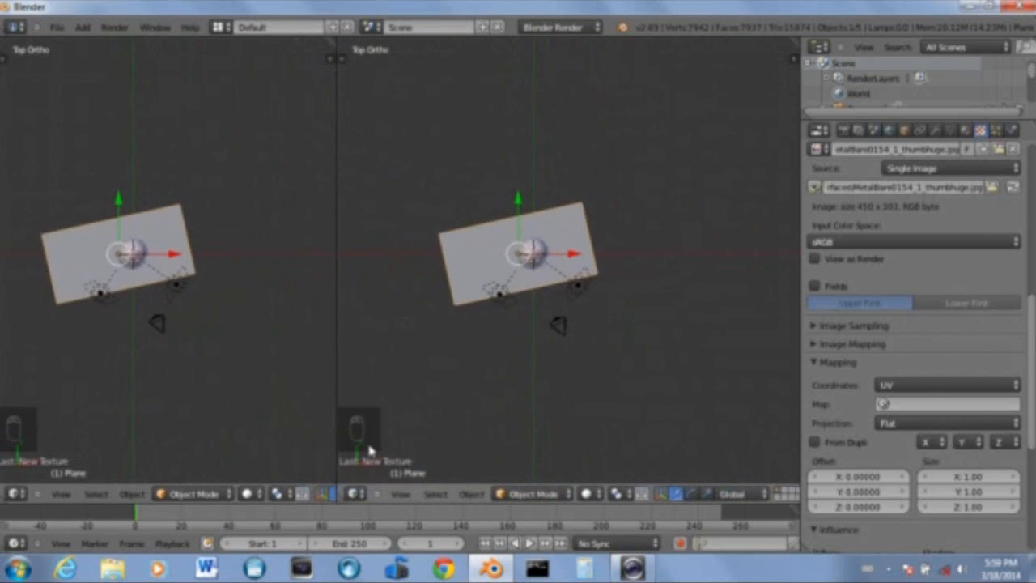
left_click(359, 494)
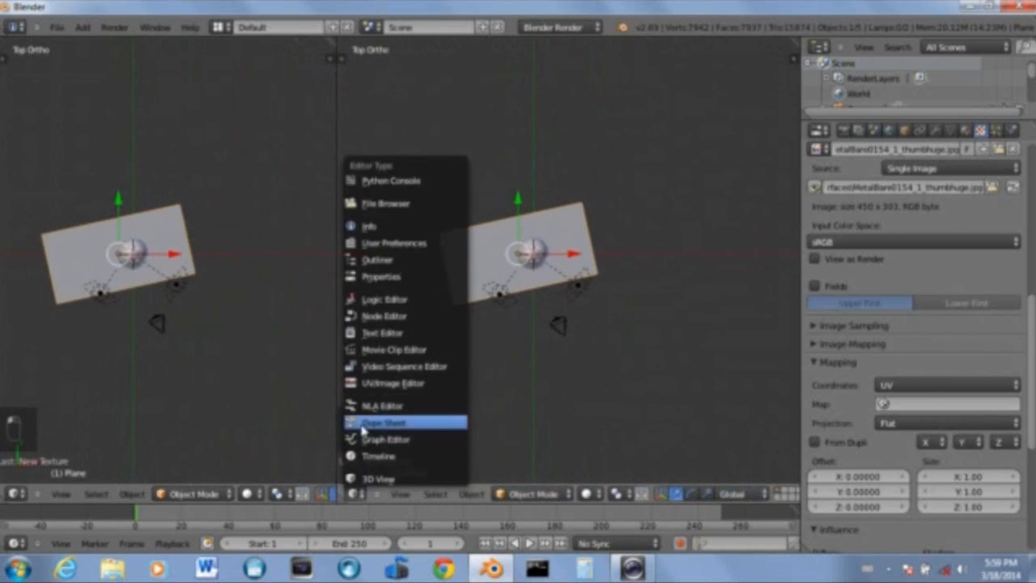
left_click(376, 386)
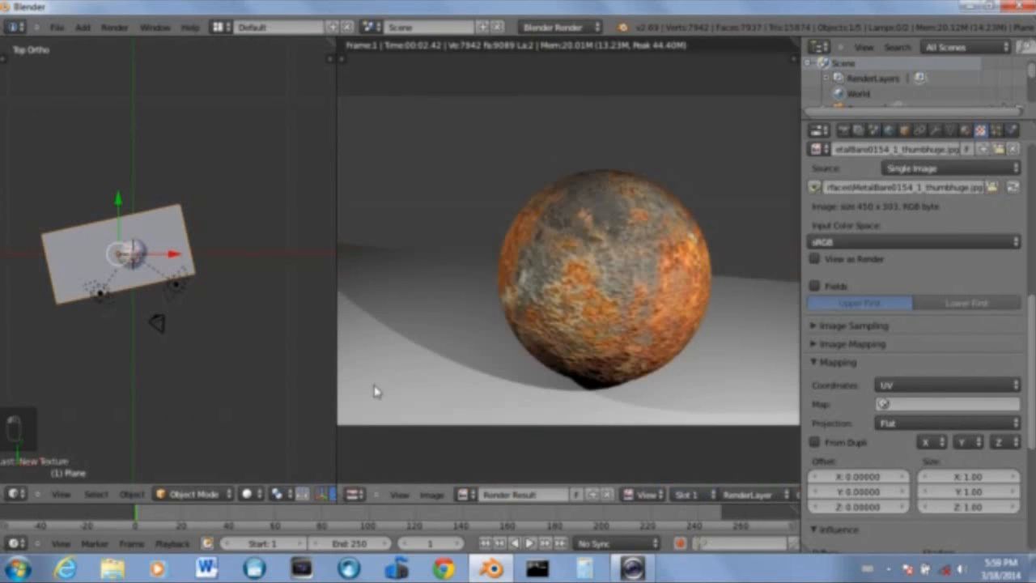
Unlink the render result and display the MetalBare0154_1_thumbhuge image in the UV/Image Editor
left_click(356, 500)
left_click(608, 495)
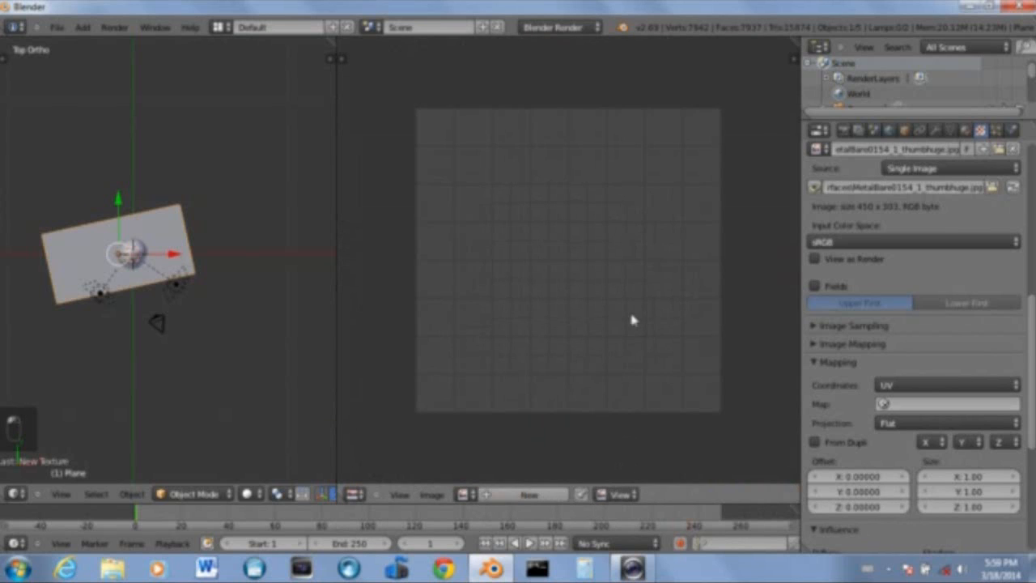
left_click(465, 494)
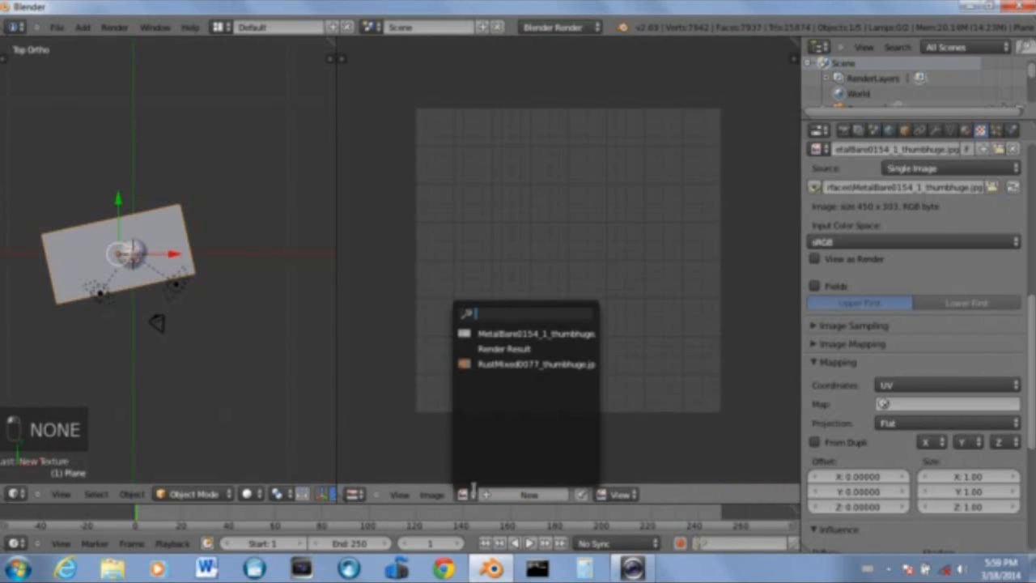
left_click(517, 335)
Examine the loaded metal image and the plane in the top view
scroll(521, 343, "down", 4)
scroll(548, 308, "up", 6)
scroll(544, 310, "down", 3)
scroll(544, 321, "up", 1)
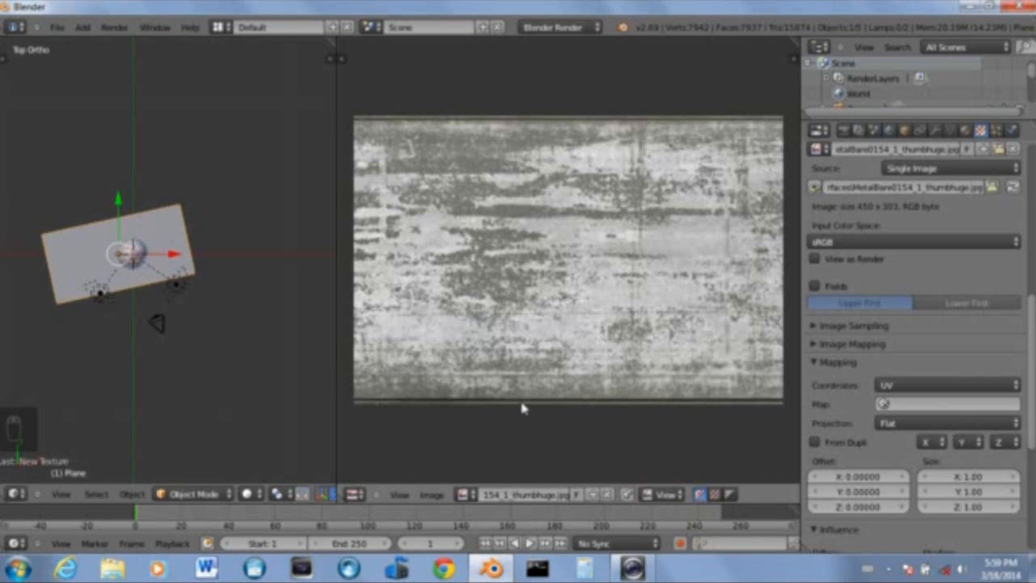
scroll(488, 262, "up", 3)
scroll(486, 266, "down", 4)
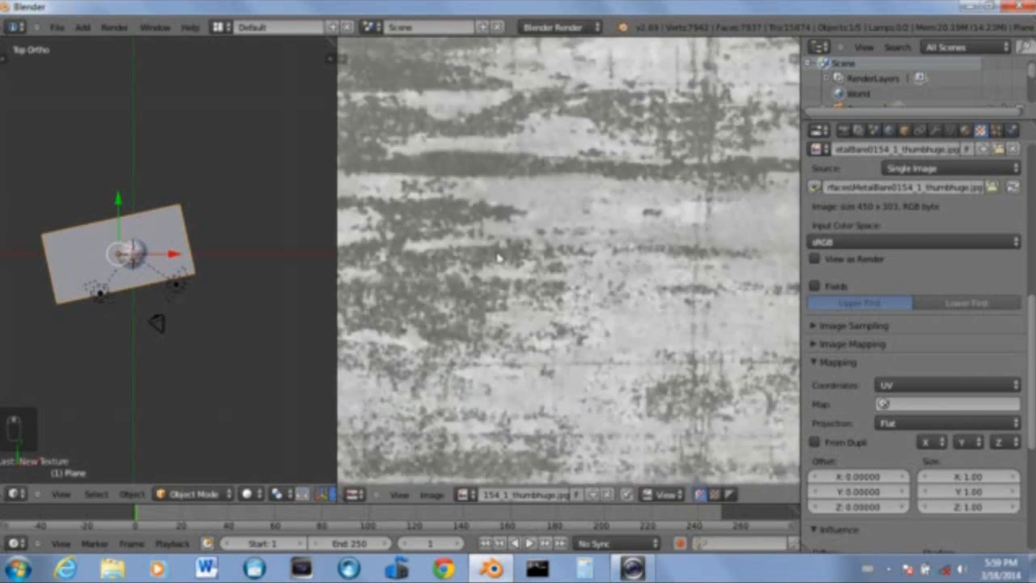
scroll(502, 265, "up", 2)
scroll(505, 269, "down", 1)
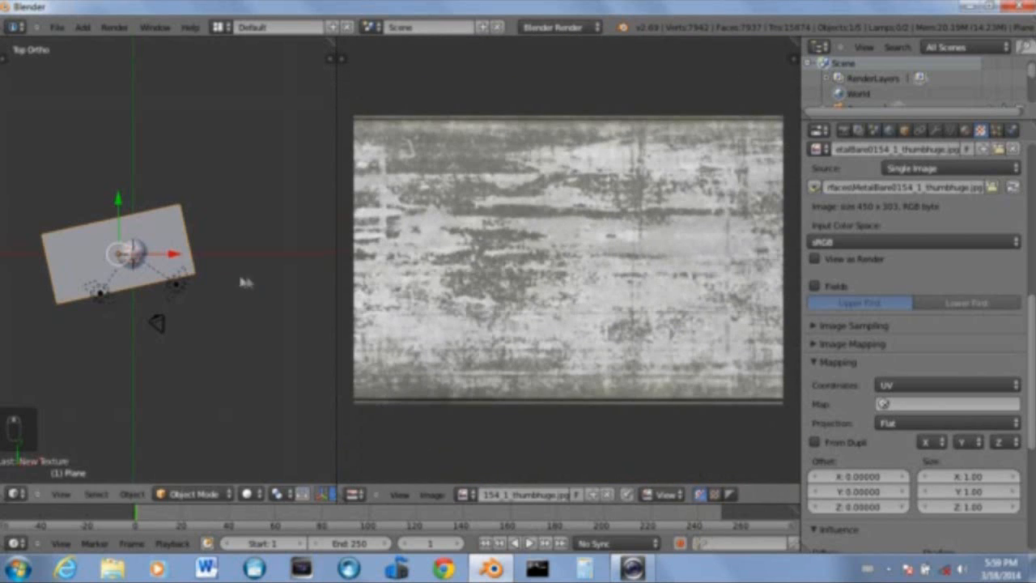
scroll(45, 280, "up", 2)
middle_click_drag(120, 259, 205, 254, "shift")
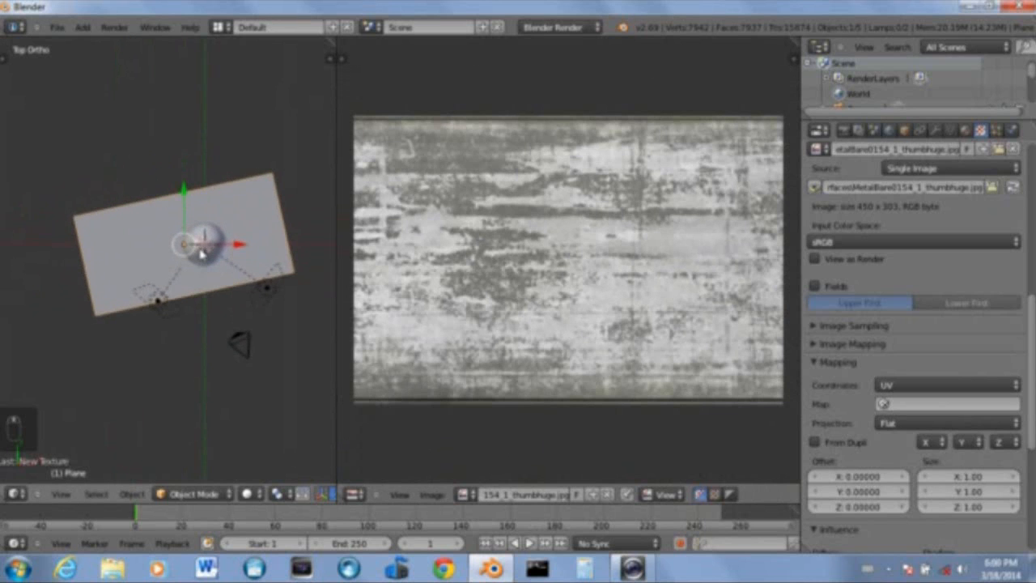
scroll(206, 254, "up", 1)
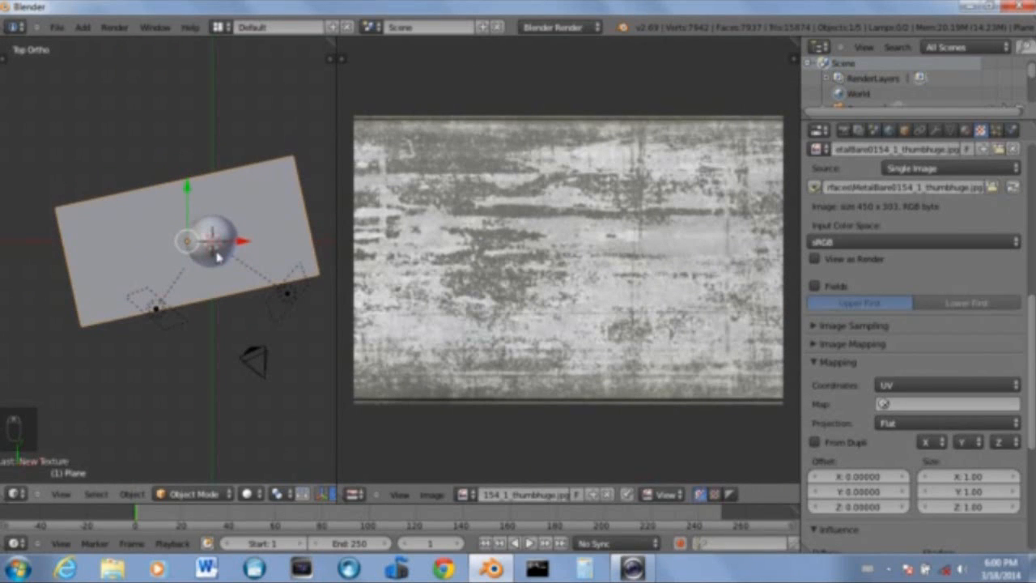
Enter Edit Mode on the plane and unwrap its UVs
key("Tab")
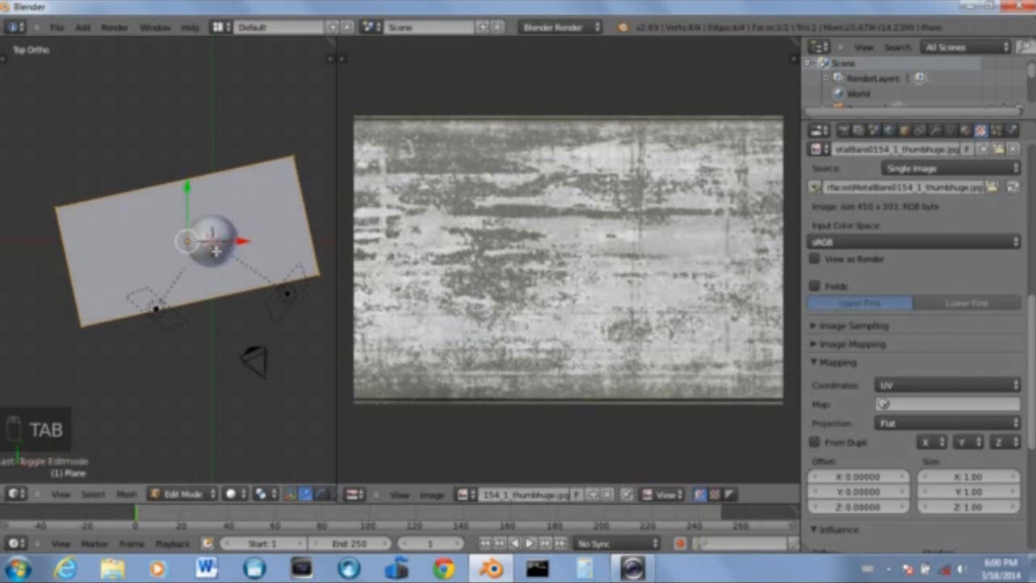
middle_click_drag(169, 258, 135, 253, "shift")
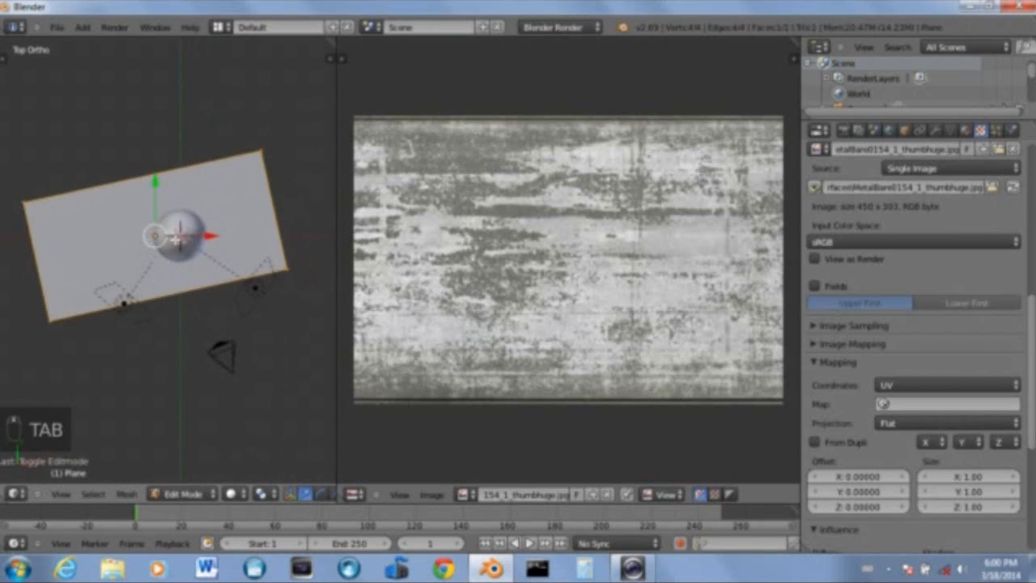
key("u")
left_click(176, 214)
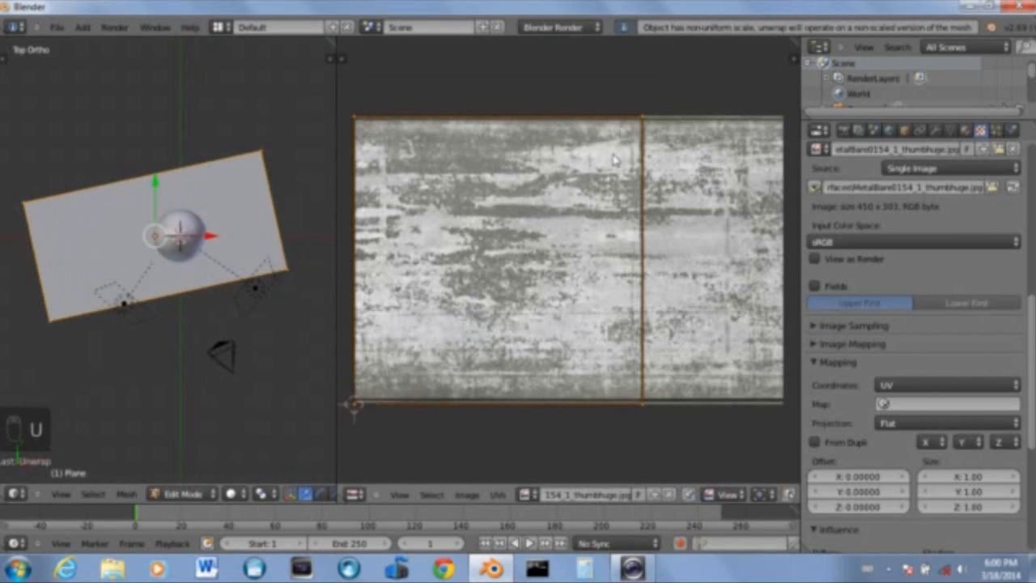
Move the plane's UVs to fit over the metal image in the UV/Image Editor
scroll(585, 254, "up", 1)
scroll(477, 212, "down", 2)
mouse_move(432, 232)
middle_mouse_down()
mouse_move(462, 188)
mouse_move(441, 221)
middle_mouse_up()
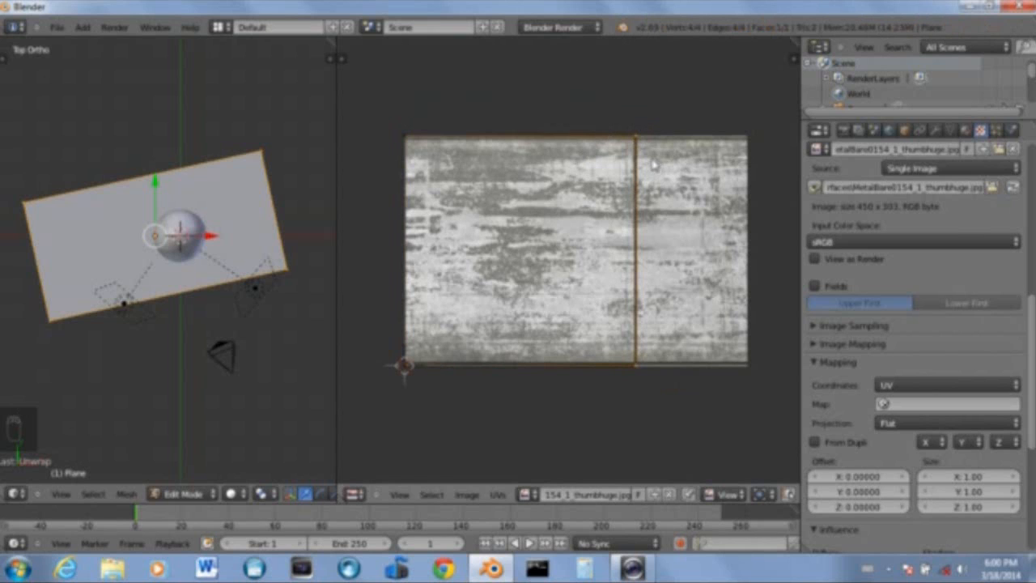
key("g")
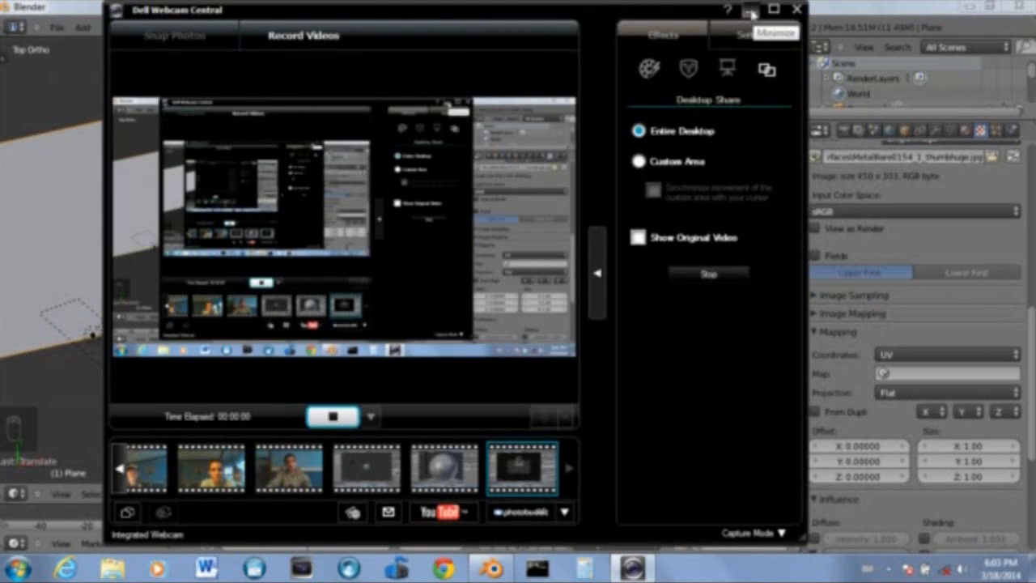
left_click(751, 9)
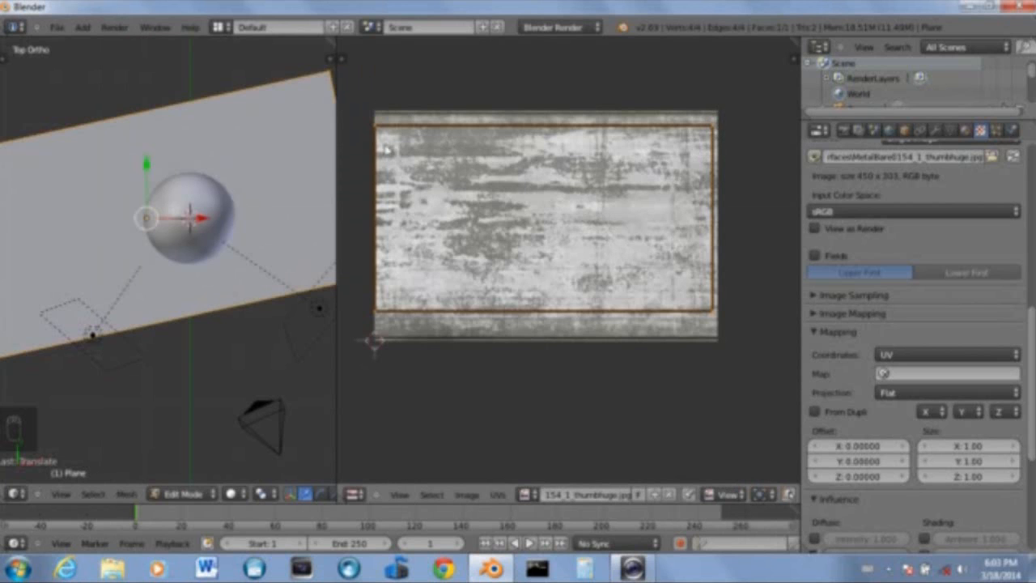
scroll(152, 197, "down", 3)
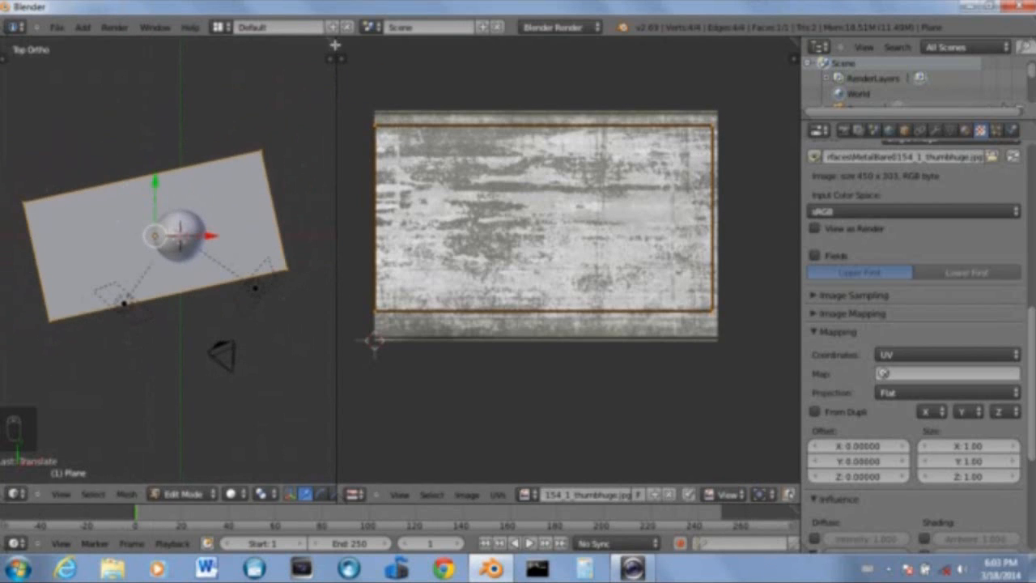
Merge the two areas back into a single 3D view, render the scene, and return to the camera view
left_click_drag(332, 39, 430, 81)
scroll(486, 239, "down", 2)
middle_click_drag(486, 238, 577, 260)
scroll(384, 141, "up", 9)
scroll(599, 245, "down", 4)
key("F12")
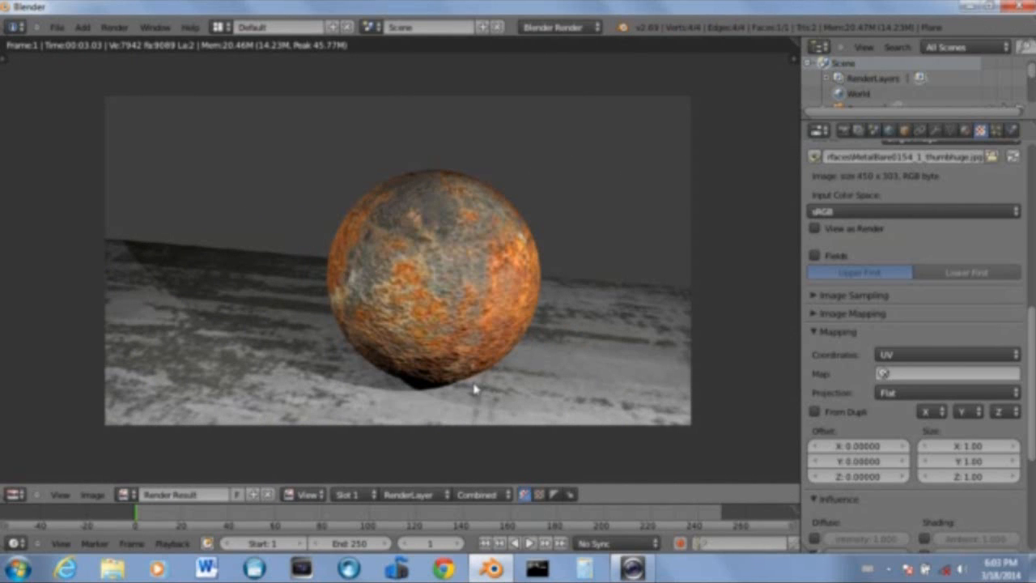
key("Escape")
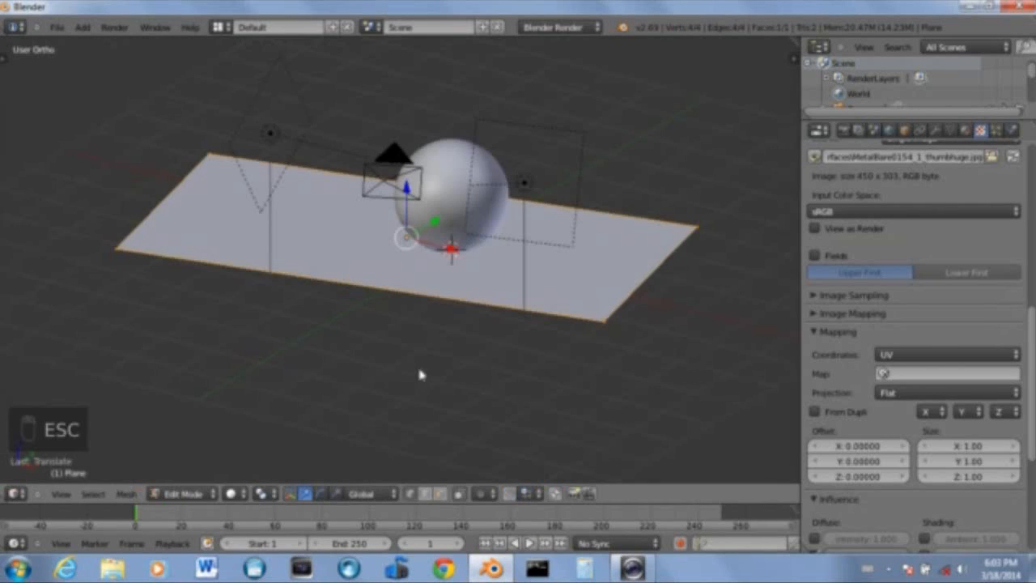
middle_click_drag(443, 274, 470, 328)
key("KP_0")
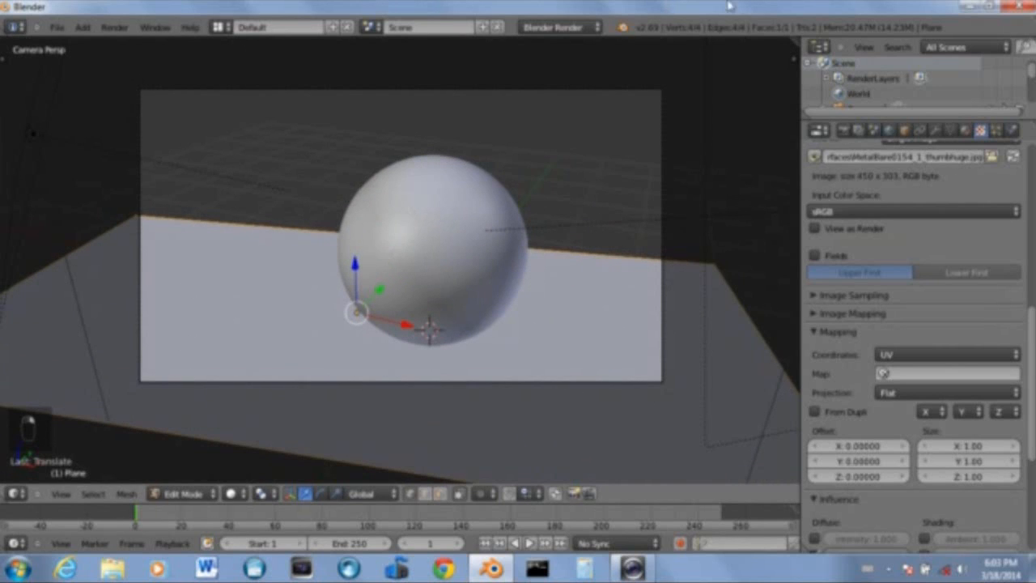
Leave Edit Mode, select the sphere, and darken the world's horizon colour
key("Tab")
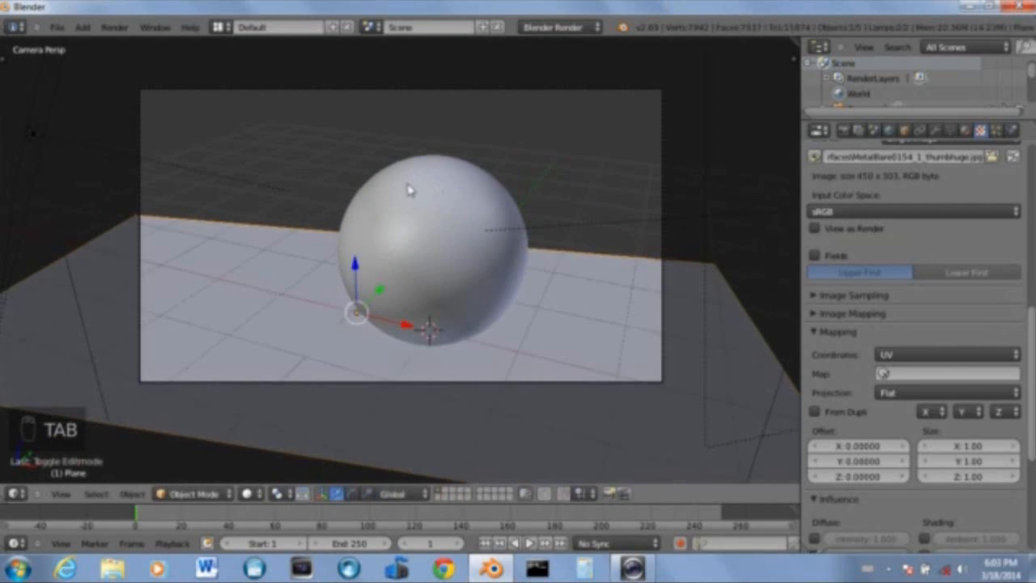
right_click(409, 186)
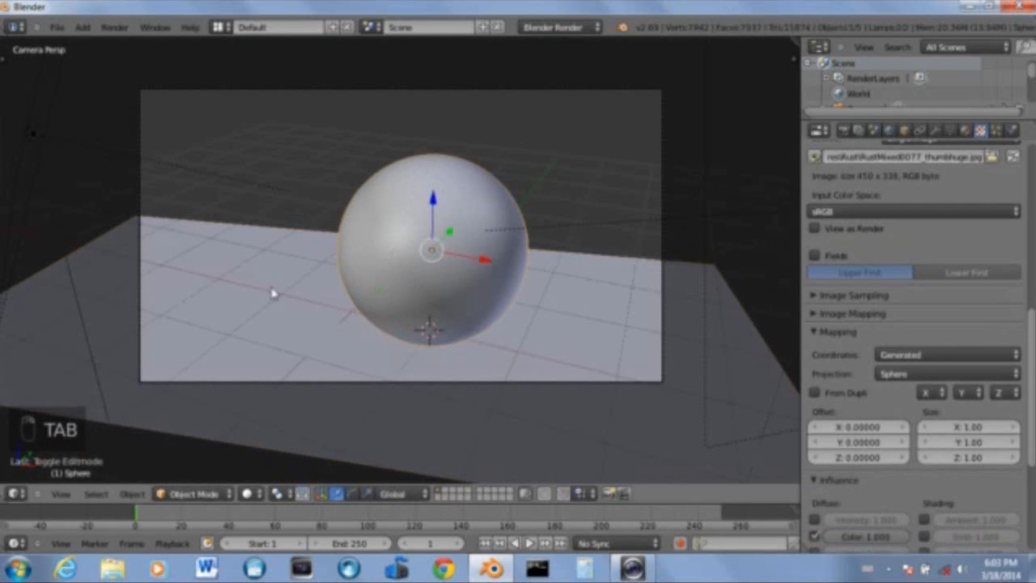
left_click(889, 130)
left_click(863, 385)
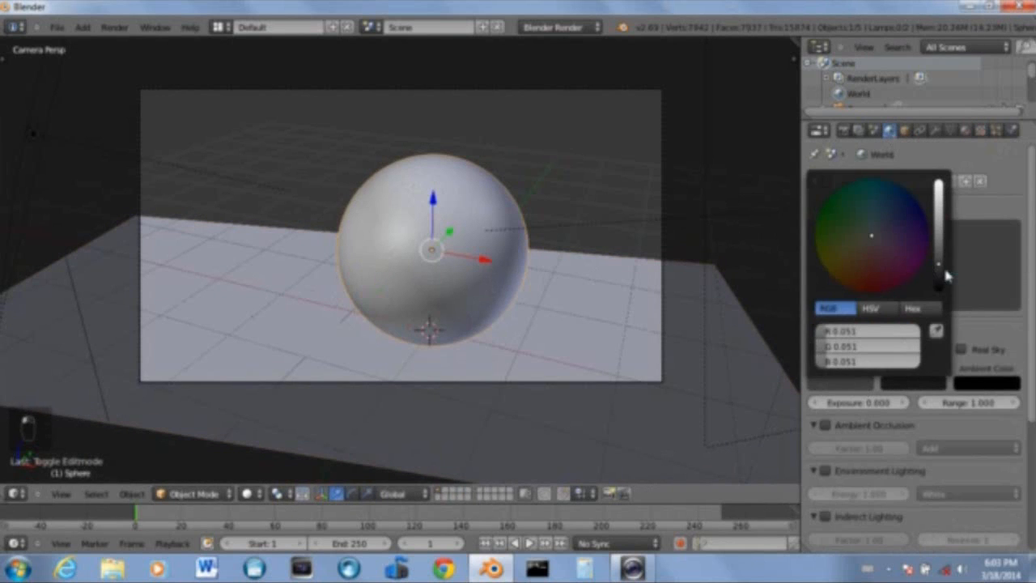
left_click_drag(939, 270, 939, 283)
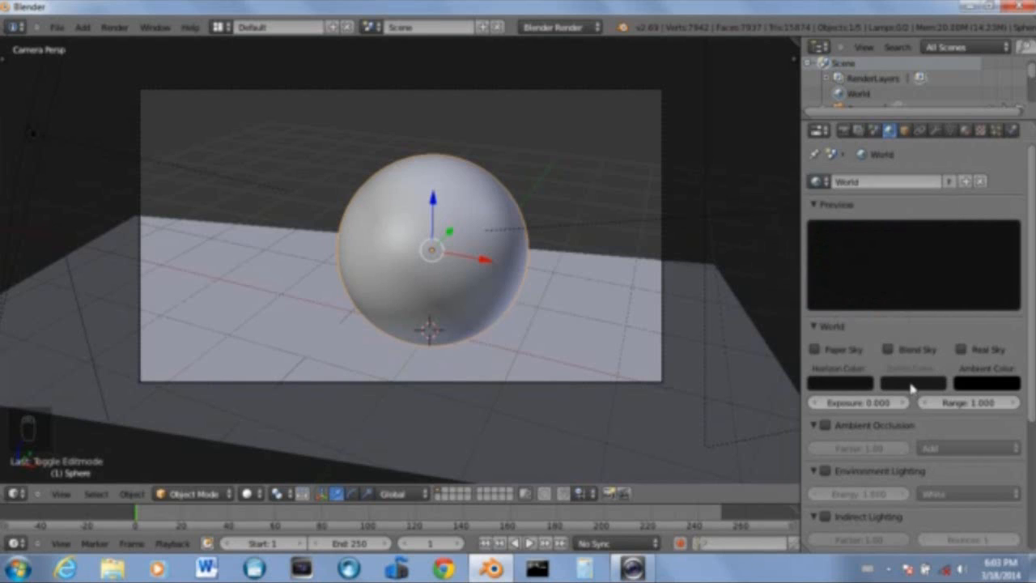
Set the world's zenith colour to a dark blue and enable Blend Sky
left_click(935, 386)
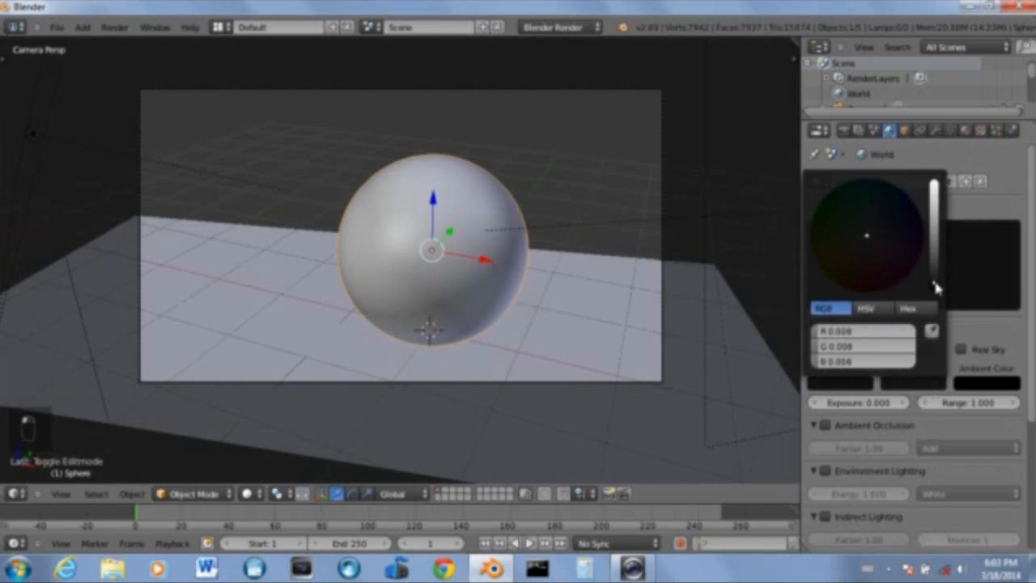
left_click_drag(935, 288, 937, 259)
left_click_drag(883, 235, 911, 214)
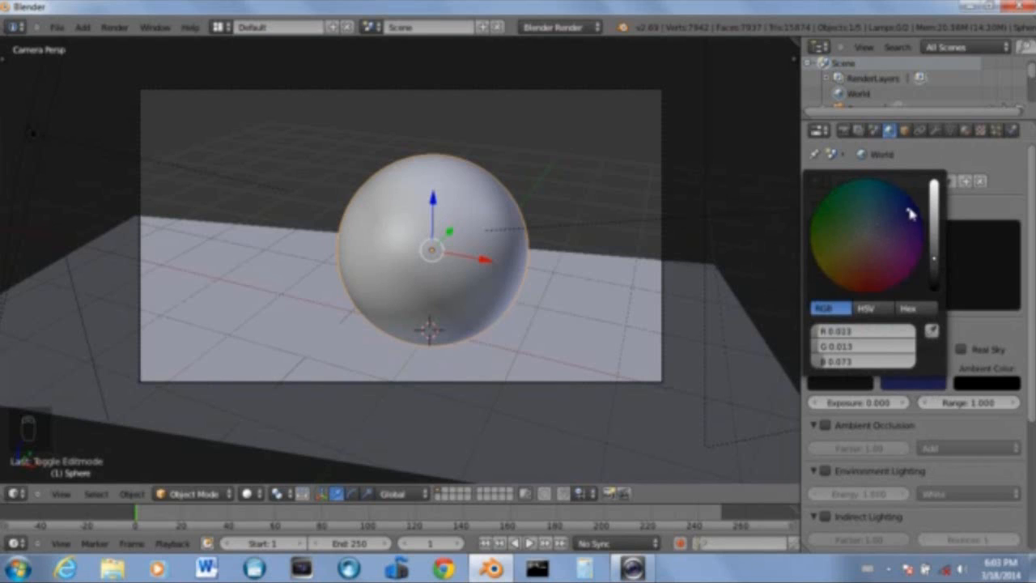
left_click_drag(941, 267, 936, 290)
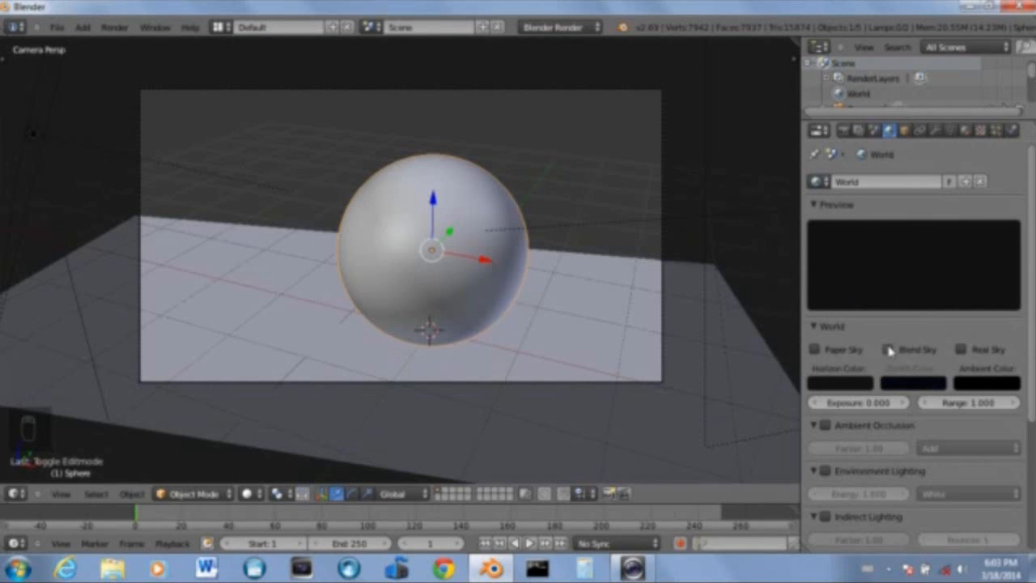
left_click(889, 350)
Render the scene from the camera and close the render view
key("F12")
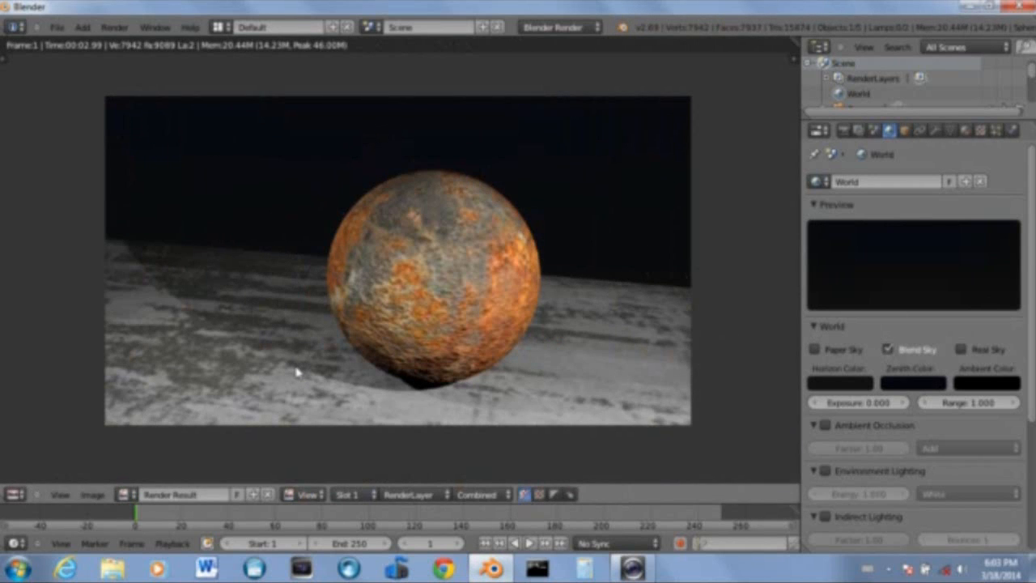
left_click(843, 384)
key("Escape")
Select the first area lamp and set its energy to 0.500
scroll(524, 275, "down", 2)
right_click(737, 220)
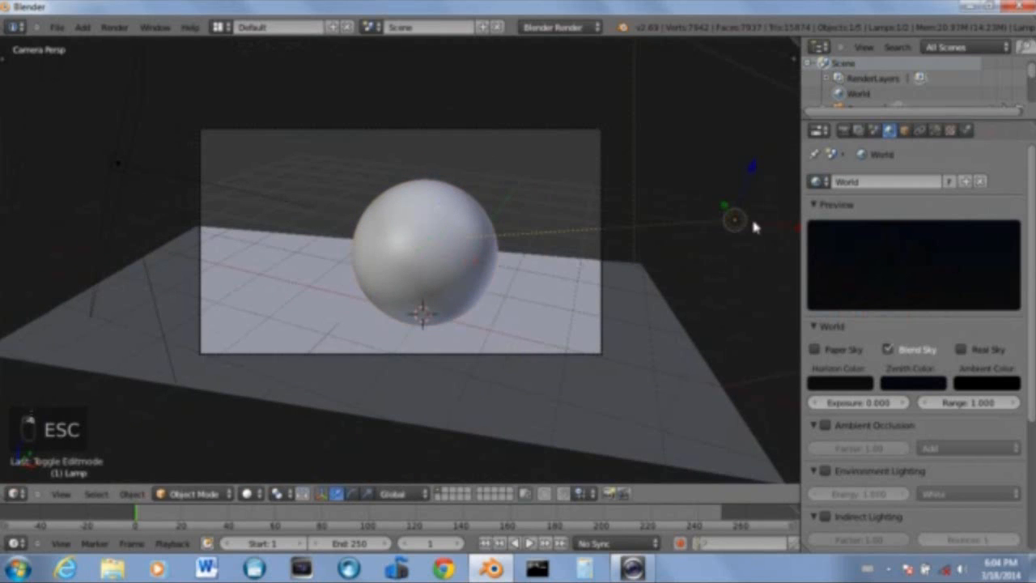
left_click(936, 132)
left_click(860, 304)
key("Return")
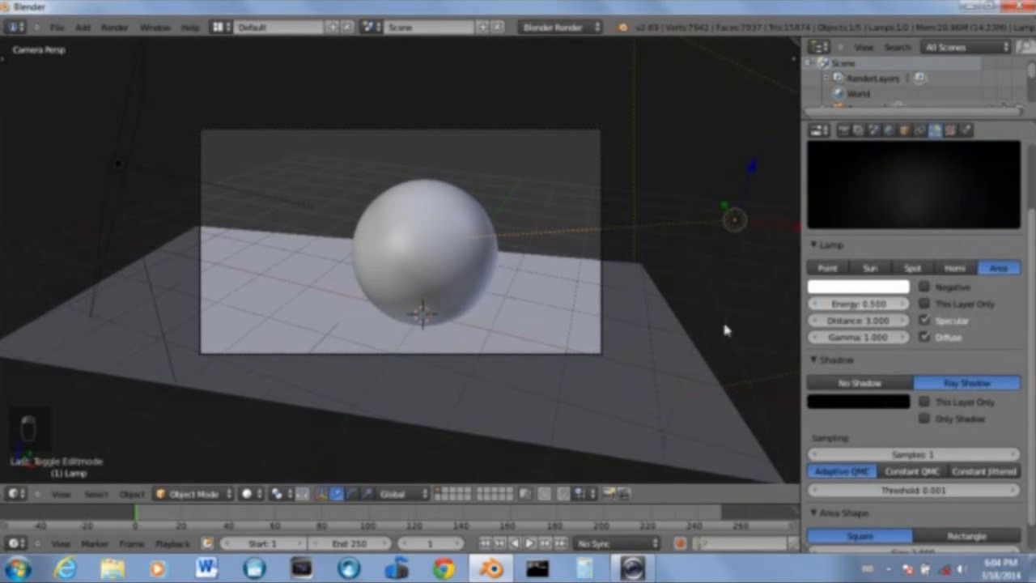
Select the second area lamp and try to enter an energy of .4
right_click(110, 162)
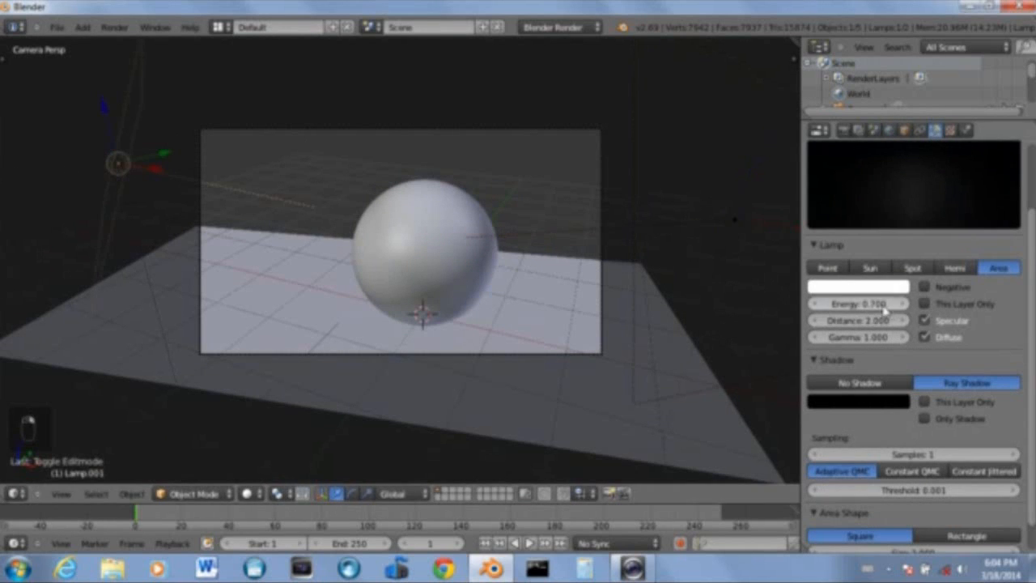
key("period")
key("4")
key("Return")
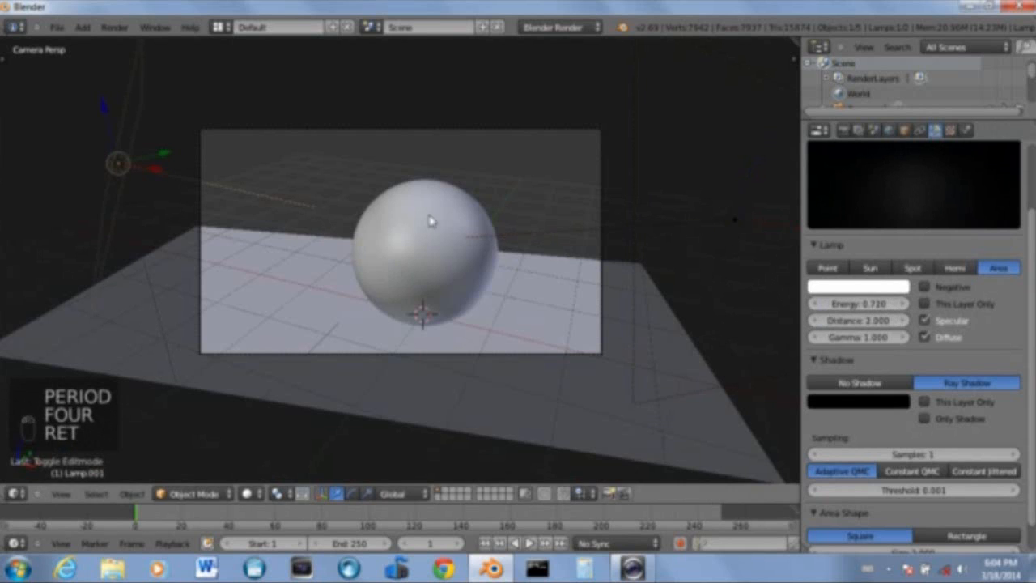
Render the scene and return to the viewport
key("F12")
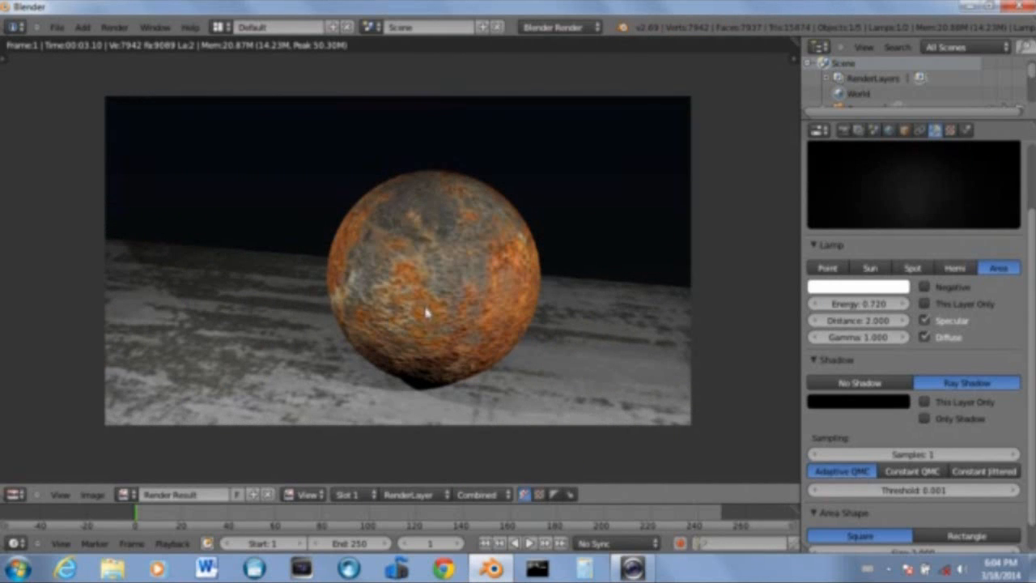
key("Escape")
scroll(433, 354, "up", 3)
scroll(467, 354, "down", 4)
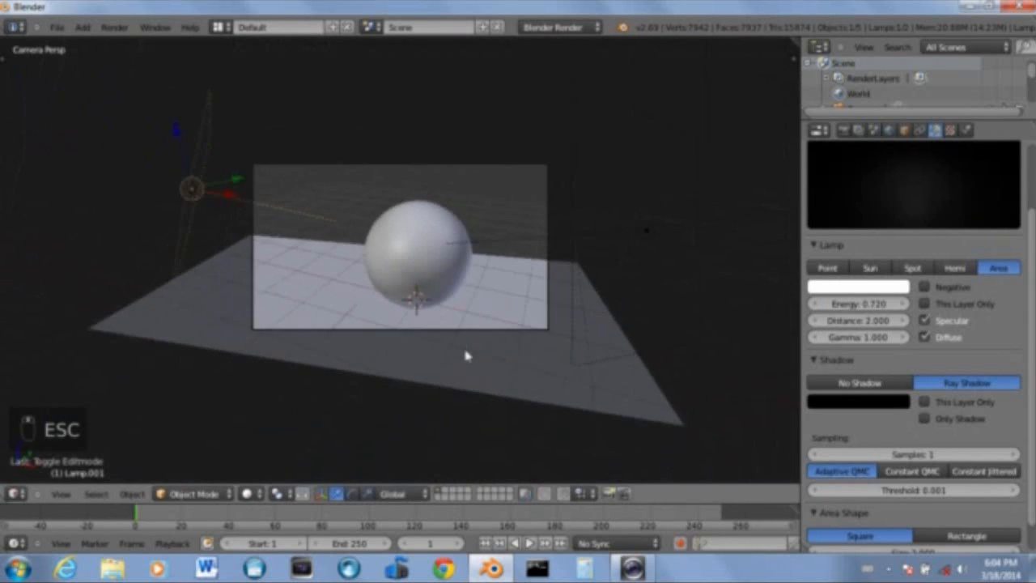
Render the scene again from the camera and close the render
scroll(475, 361, "up", 5)
mouse_move(475, 361)
middle_mouse_down()
mouse_move(448, 371)
mouse_move(426, 426)
mouse_move(370, 356)
mouse_move(475, 389)
mouse_move(482, 375)
middle_mouse_up()
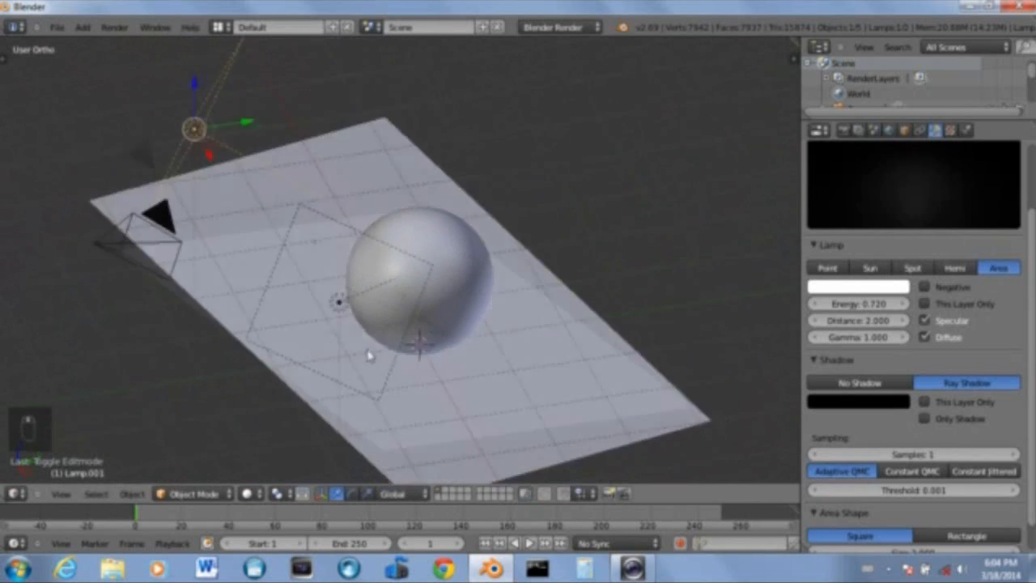
key("F12")
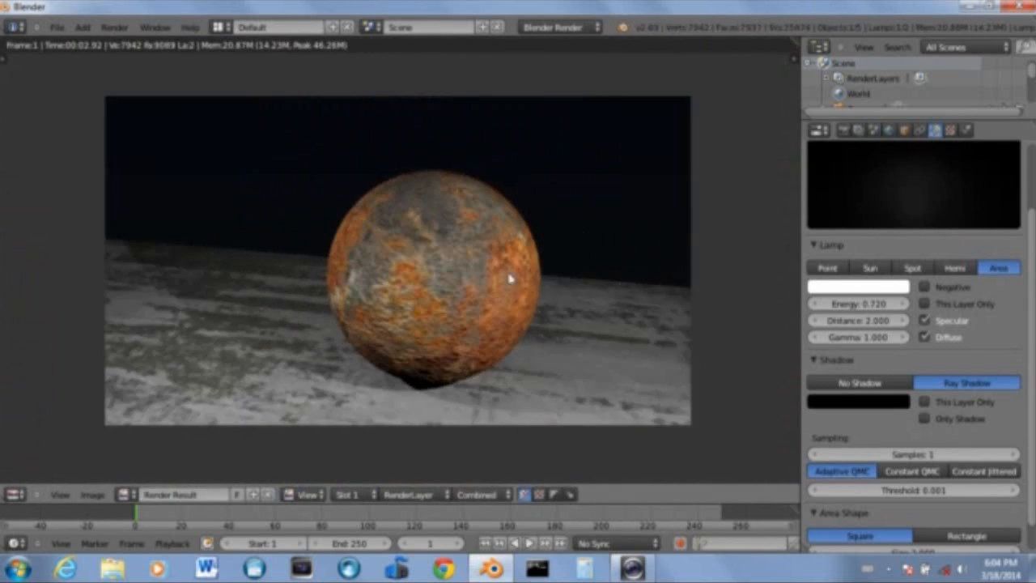
key("Escape")
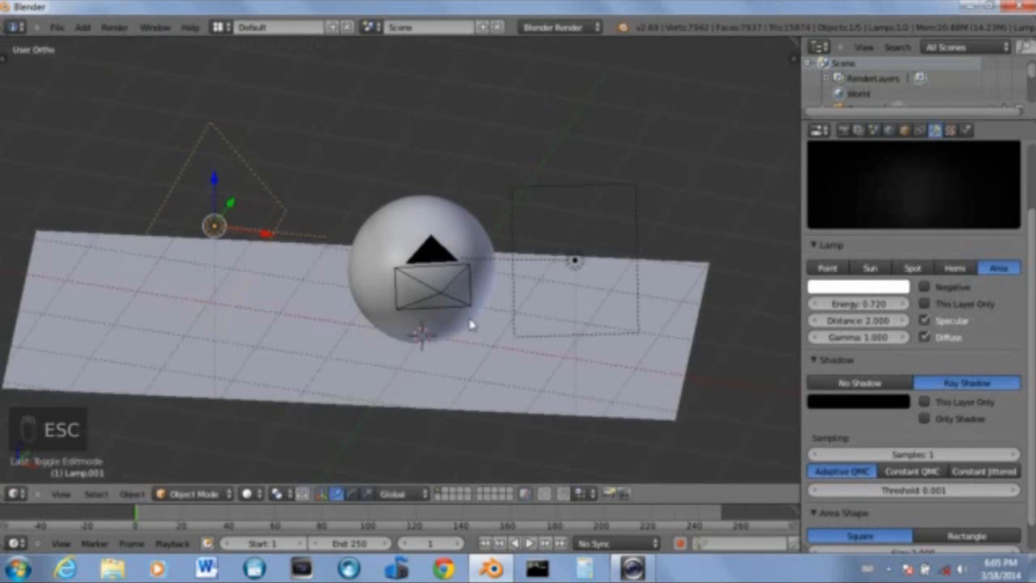
Select the sphere and enter Edit Mode on it
scroll(472, 324, "up", 6)
right_click(424, 236)
scroll(401, 267, "down", 5)
middle_click_drag(655, 260, 291, 250)
key("Tab")
scroll(402, 337, "up", 4)
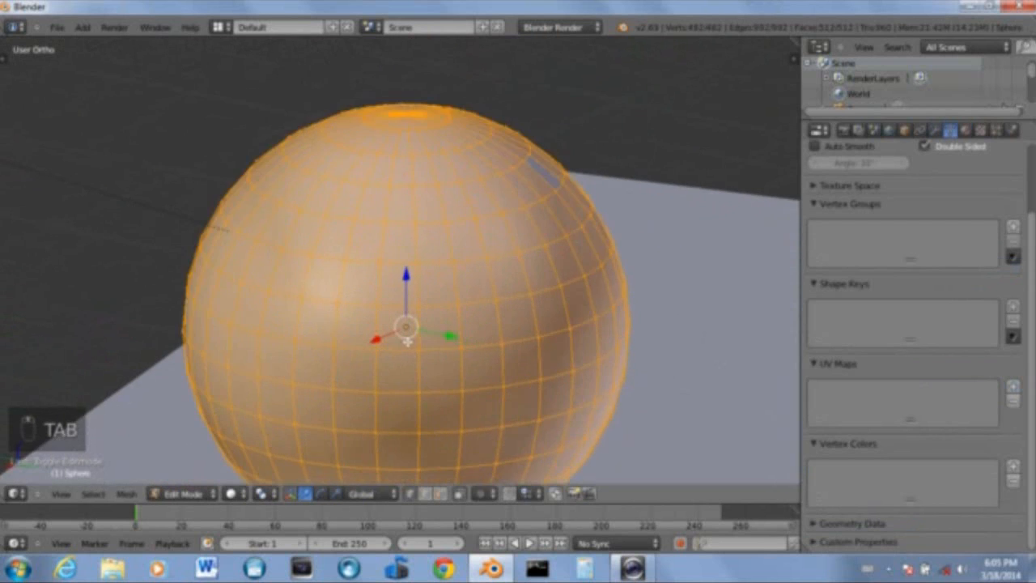
Enable proportional editing with the Random falloff
scroll(410, 337, "down", 3)
middle_click_drag(414, 333, 427, 276, "shift")
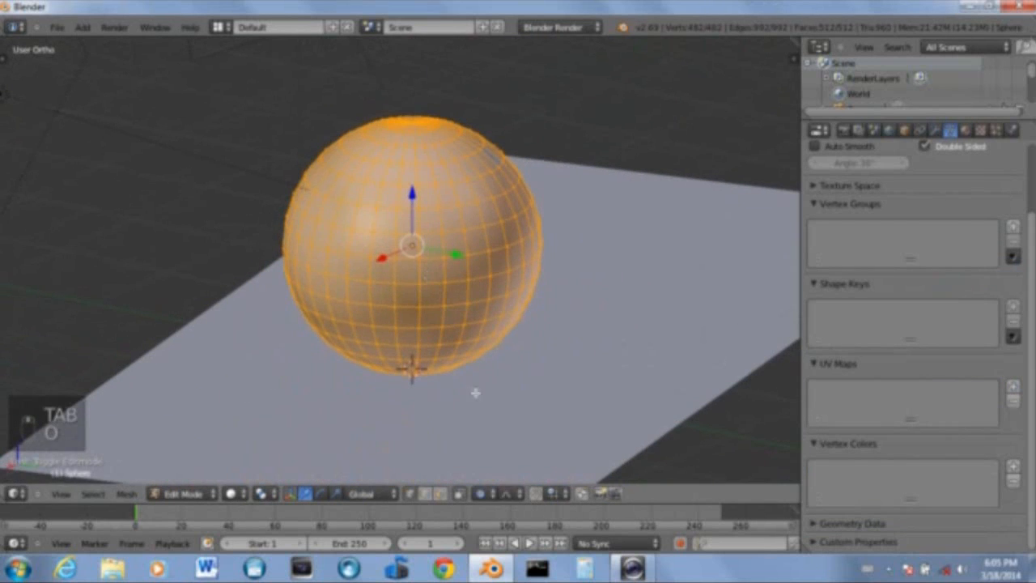
key("o")
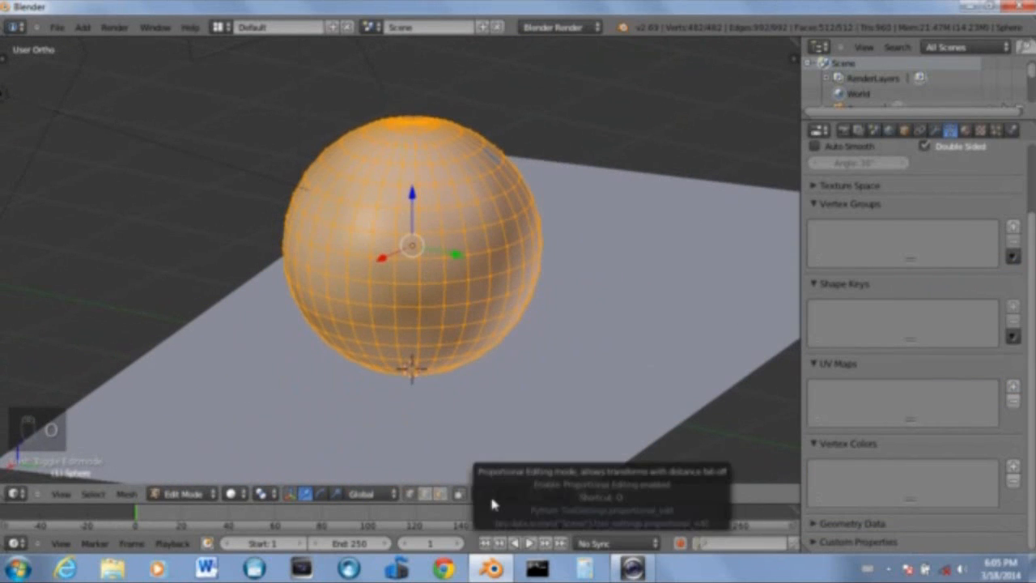
left_click(507, 493)
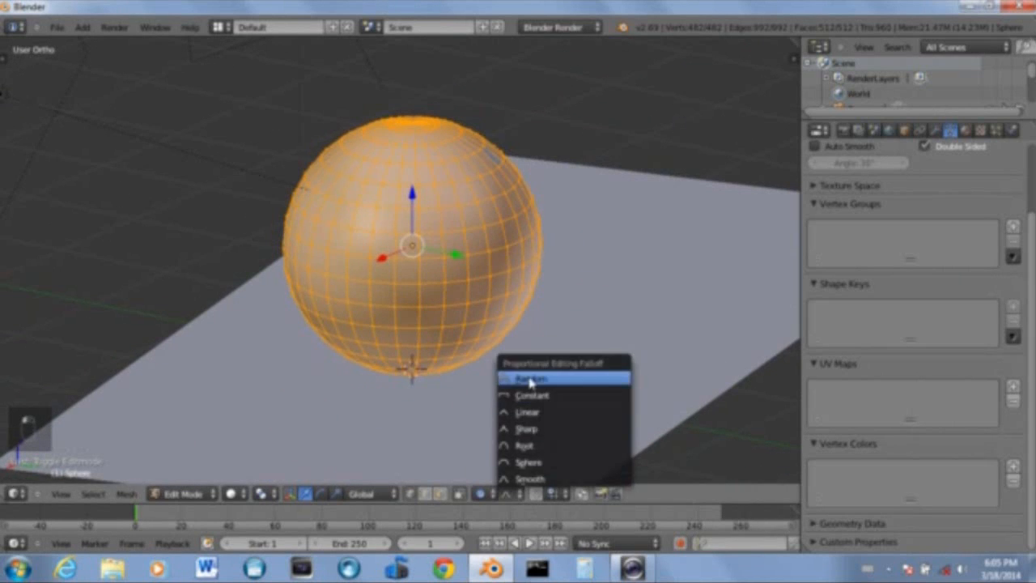
left_click(530, 382)
Deselect everything and select scattered vertices across the front of the sphere
scroll(419, 288, "up", 3)
middle_click_drag(412, 250, 525, 253, "shift")
key("a")
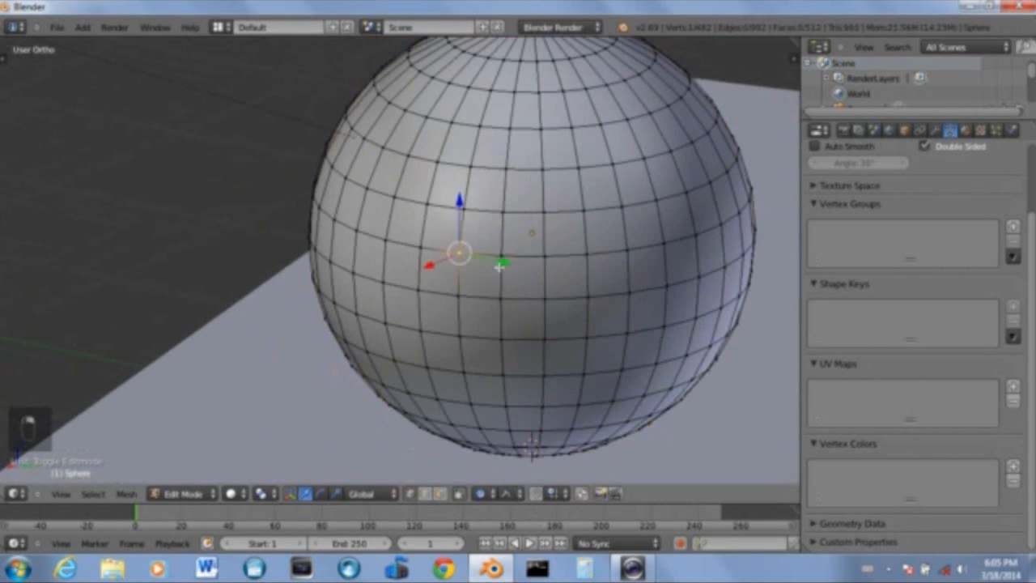
scroll(532, 298, "down", 3)
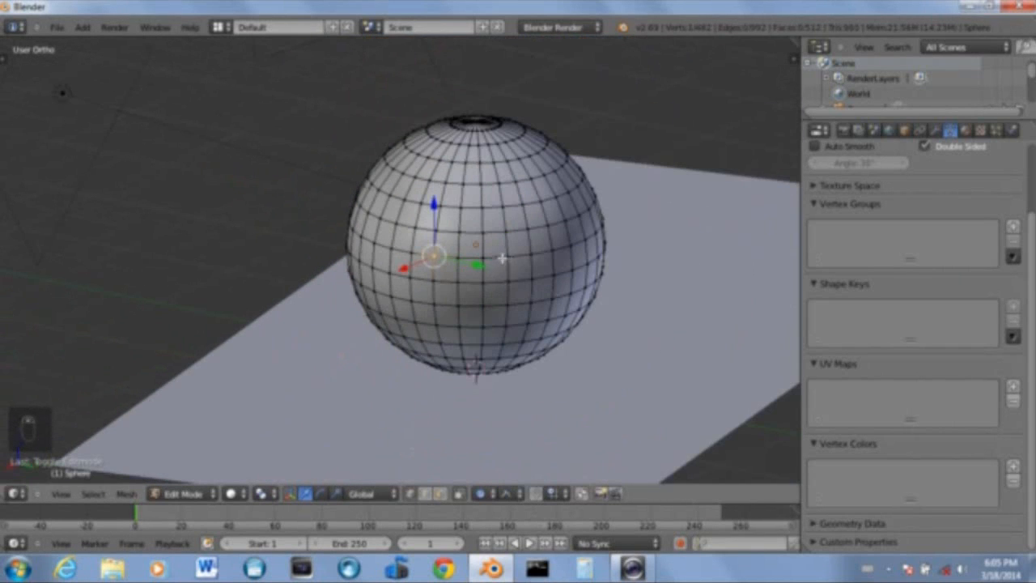
right_click(507, 256, "shift")
right_click(507, 231, "shift")
right_click(523, 205, "shift")
right_click(565, 221, "shift")
right_click(482, 185, "shift")
right_click(464, 184, "shift")
right_click(421, 202, "shift")
right_click(405, 200, "shift")
right_click(412, 254, "shift")
right_click(374, 242, "shift")
right_click(374, 269, "shift")
right_click(381, 314, "shift")
right_click(416, 323, "shift")
right_click(421, 341, "shift")
right_click(498, 358, "shift")
right_click(554, 347, "shift")
right_click(484, 344, "shift")
right_click(527, 323, "shift")
right_click(508, 306, "shift")
right_click(570, 295, "shift")
middle_click_drag(580, 244, 412, 317)
right_click(412, 264, "shift")
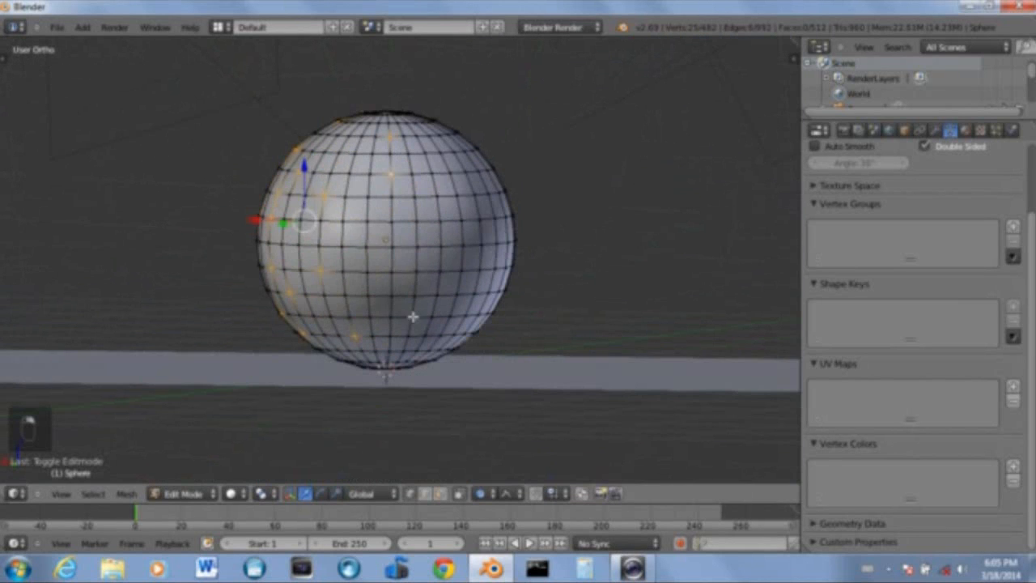
right_click(404, 349, "shift")
right_click(393, 353, "shift")
right_click(376, 337, "shift")
right_click(458, 271, "shift")
right_click(463, 245, "shift")
right_click(520, 241, "shift")
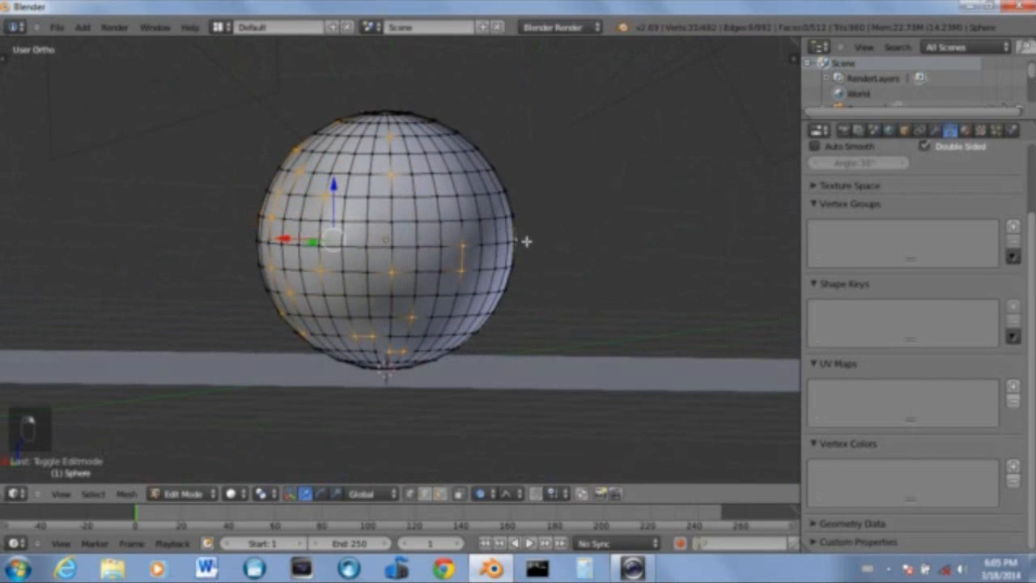
right_click(393, 197, "shift")
right_click(491, 236, "shift")
Add more scattered vertices around the sphere's sides and top to the selection
middle_click_drag(489, 233, 210, 209)
right_click(281, 210, "shift")
right_click(324, 285, "shift")
right_click(323, 308, "shift")
right_click(322, 346, "shift")
right_click(303, 358, "shift")
right_click(370, 353, "shift")
right_click(362, 342, "shift")
right_click(385, 320, "shift")
right_click(347, 233, "shift")
right_click(347, 212, "shift")
right_click(325, 209, "shift")
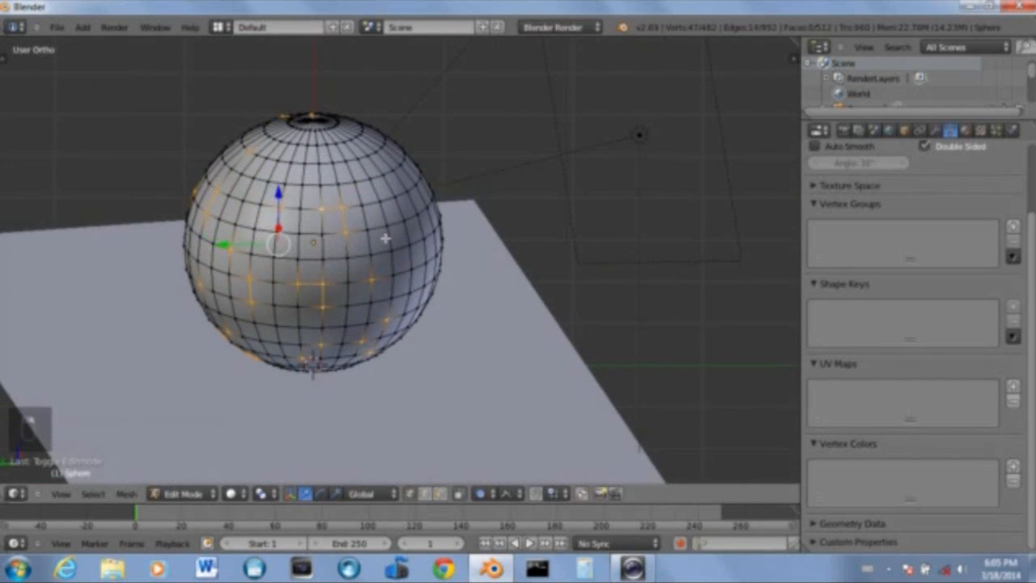
middle_click_drag(388, 239, 293, 241)
right_click(298, 144, "shift")
right_click(288, 138, "shift")
right_click(357, 144, "shift")
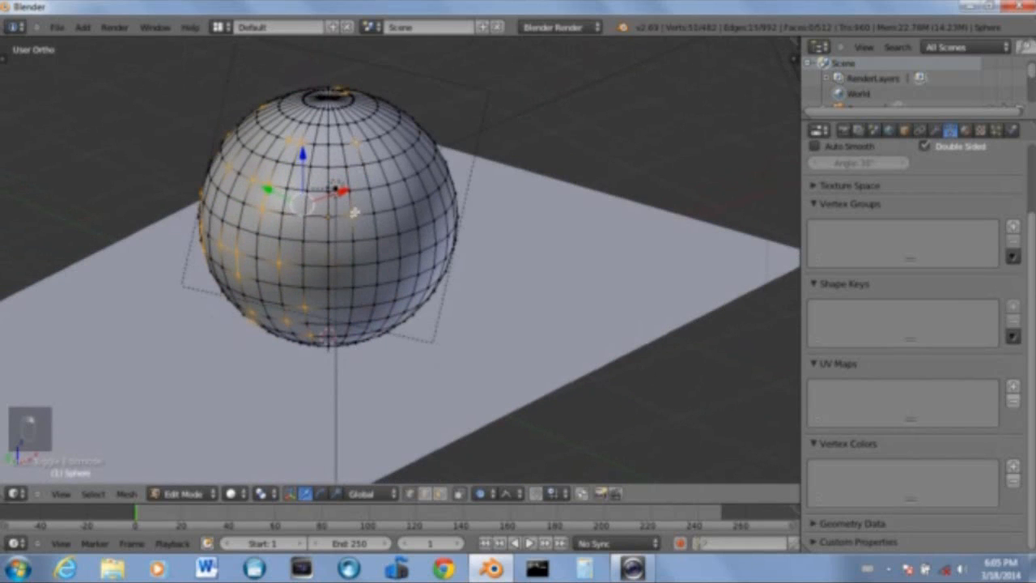
right_click(327, 241, "shift")
right_click(355, 263, "shift")
right_click(354, 288, "shift")
right_click(379, 330, "shift")
right_click(394, 301, "shift")
right_click(398, 257, "shift")
right_click(355, 242, "shift")
right_click(400, 233, "shift")
right_click(420, 226, "shift")
middle_click_drag(420, 229, 345, 217)
right_click(458, 240, "shift")
right_click(414, 250, "shift")
right_click(412, 272, "shift")
right_click(431, 289, "shift")
right_click(407, 309, "shift")
right_click(432, 305, "shift")
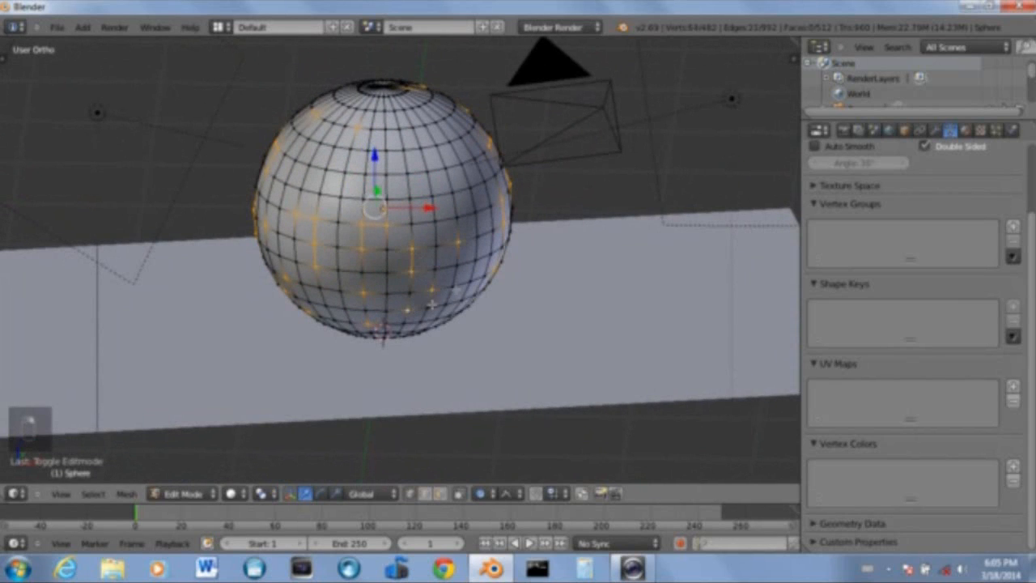
right_click(494, 271, "shift")
right_click(508, 240, "shift")
right_click(478, 237, "shift")
right_click(493, 230, "shift")
right_click(484, 183, "shift")
right_click(429, 172, "shift")
right_click(369, 150, "shift")
right_click(328, 171, "shift")
right_click(469, 156, "shift")
right_click(396, 101, "shift")
right_click(347, 128, "shift")
right_click(421, 149, "shift")
middle_click_drag(468, 172, 517, 202)
Scale the selected vertices down to about 0.93 with proportional editing and render the result
key("s")
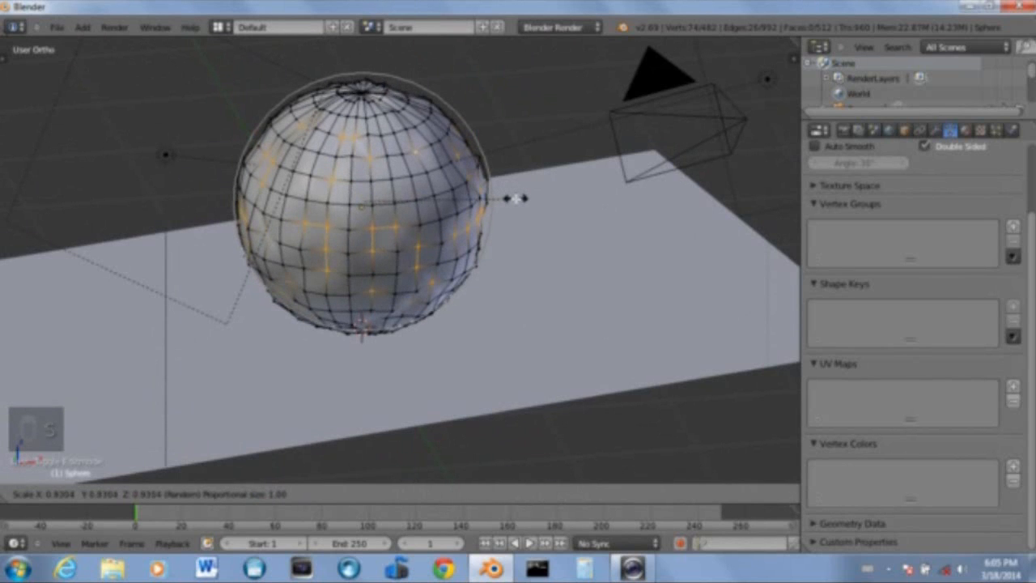
left_click(519, 199)
key("F12")
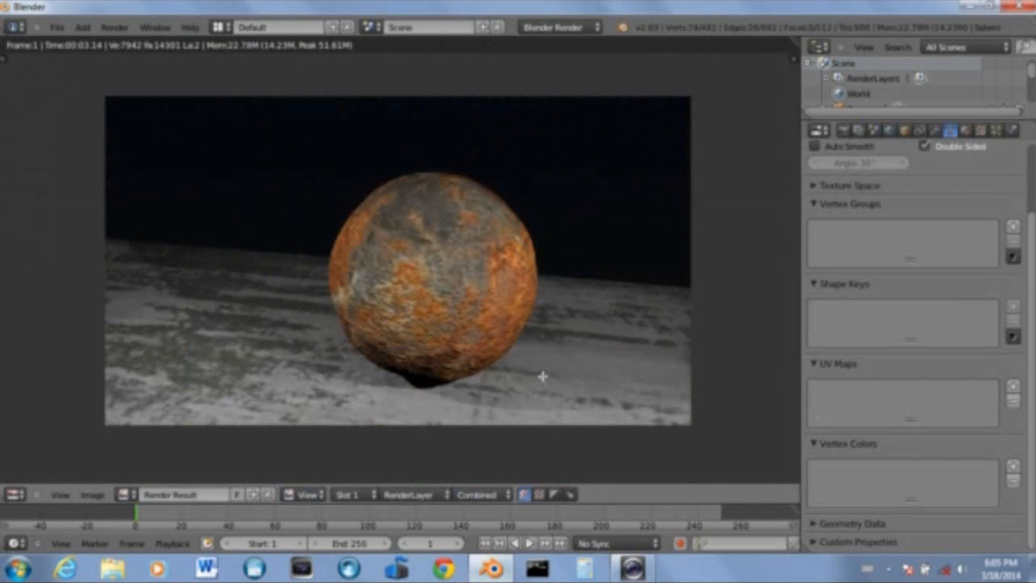
key("Escape")
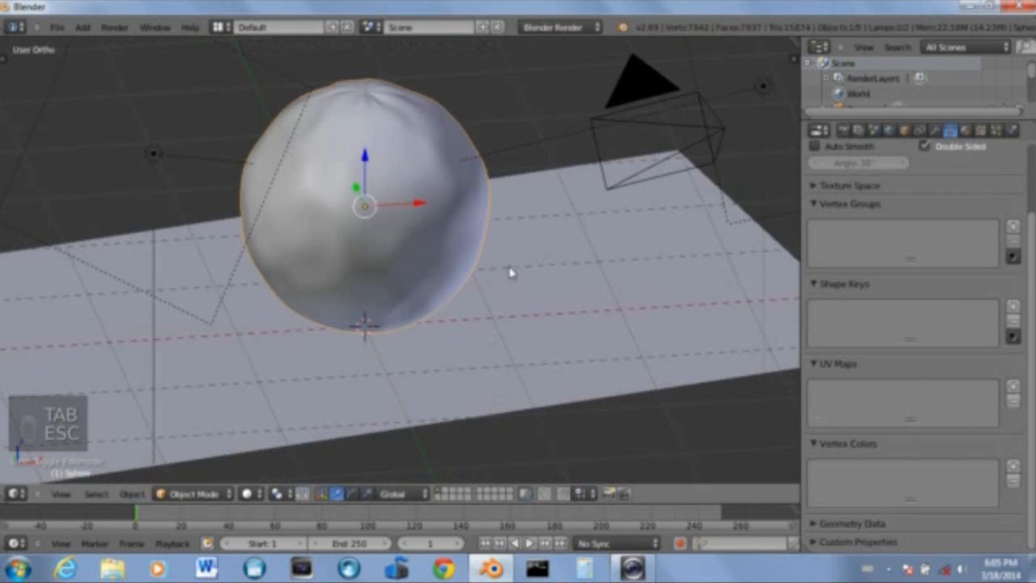
Re-enter Edit Mode and scale the selected vertices up to about 1.08
key("Tab")
key("s")
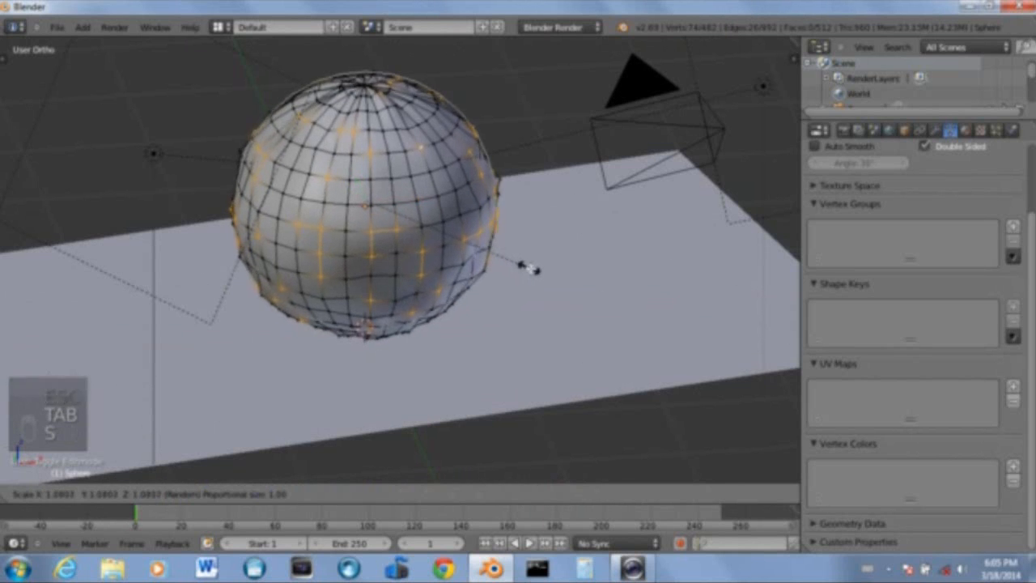
left_click(541, 270)
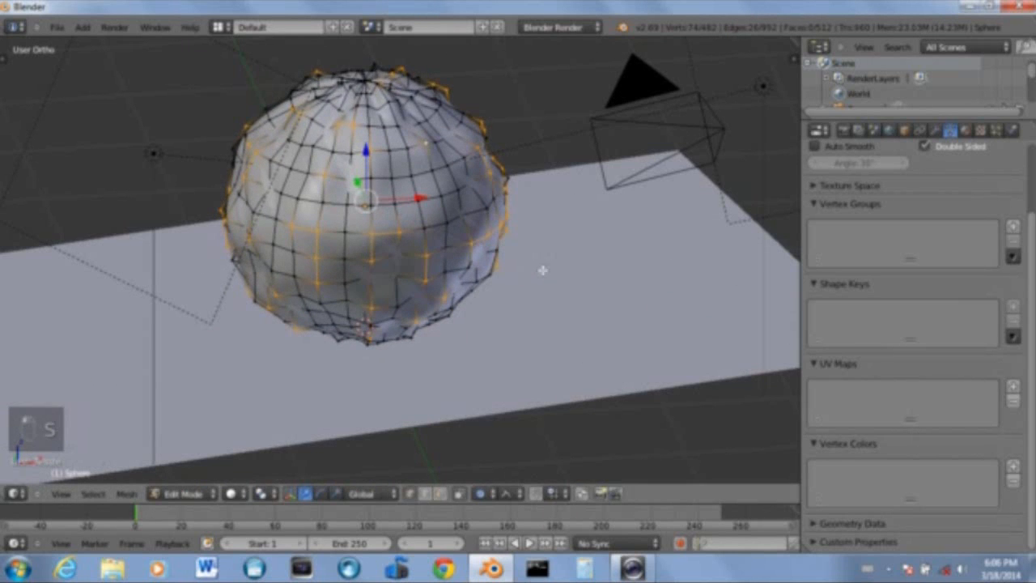
Return to Object Mode and render the lumpy rust sphere
key("Tab")
mouse_move(532, 289)
middle_mouse_down()
mouse_move(537, 303)
mouse_move(461, 244)
mouse_move(528, 308)
middle_mouse_up()
key("F12")
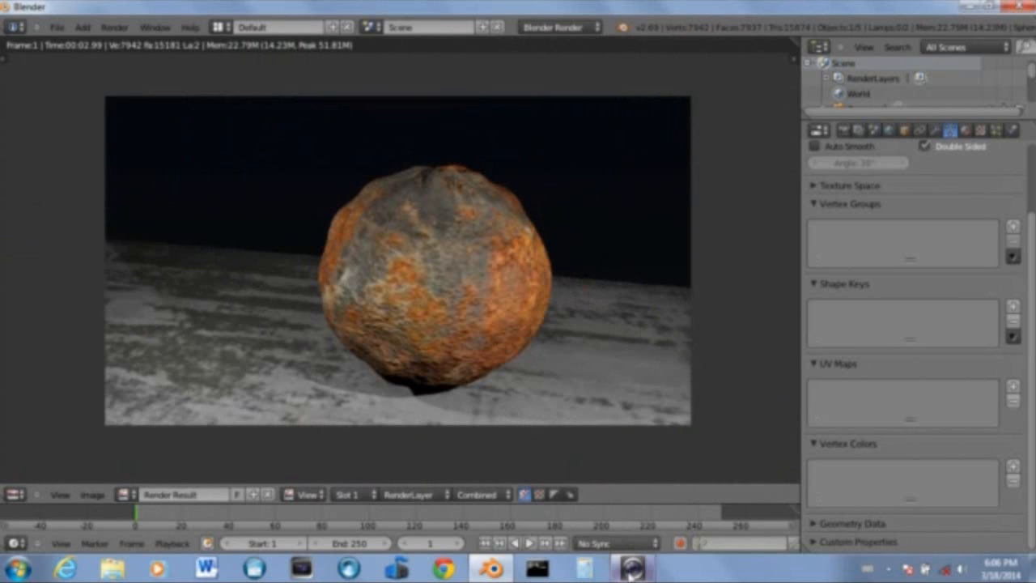
Switch to the Dell Webcam Central window
mouse_move(632, 571)
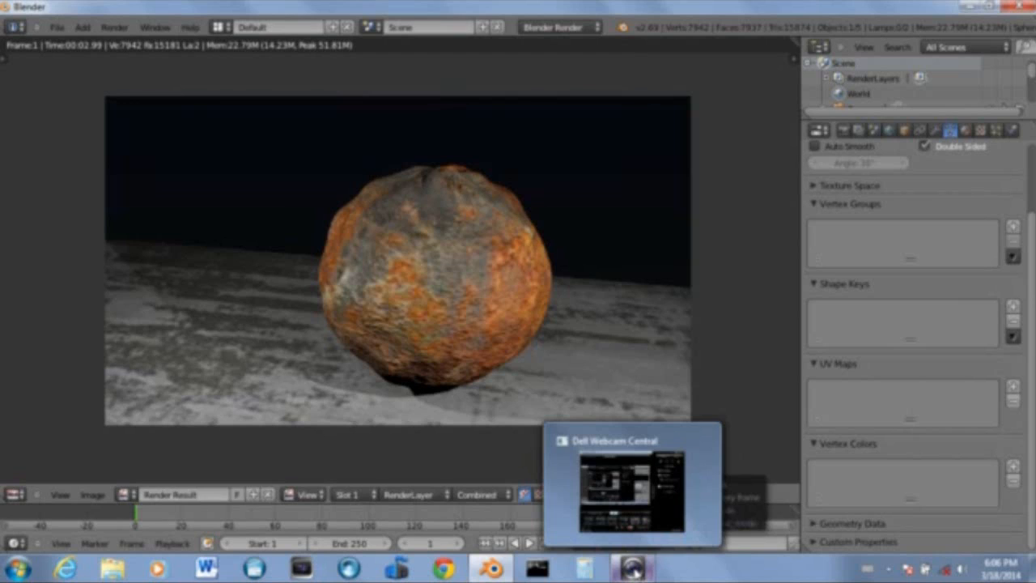
left_click(632, 570)
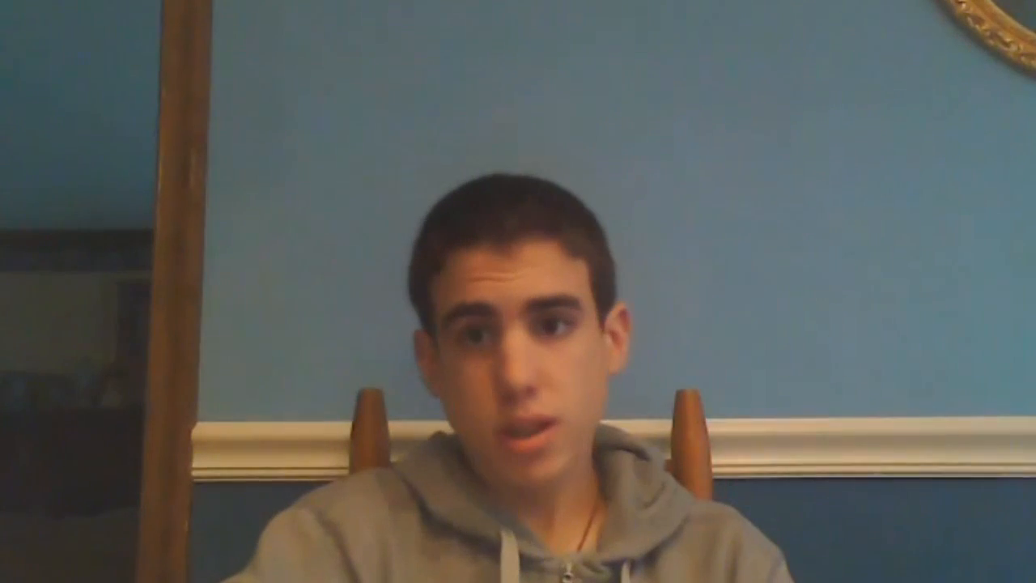